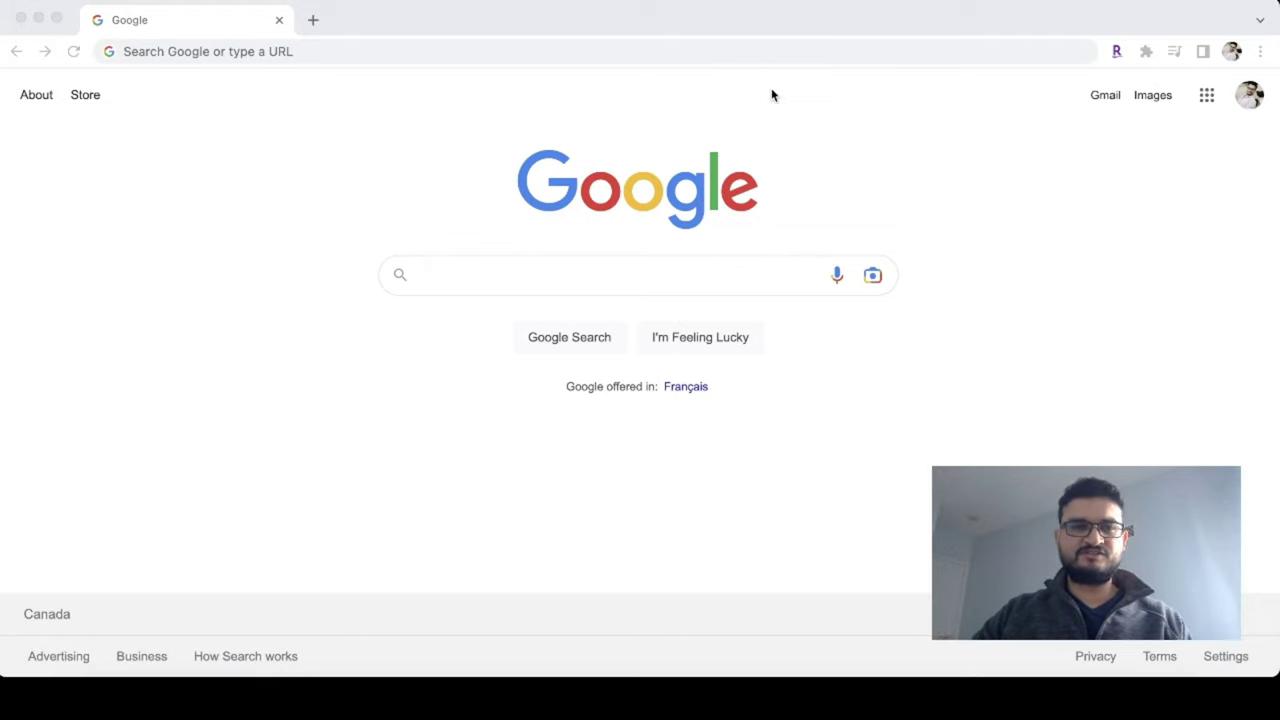
Step: Go to canada.ca and choose the English version of the site
{"action": "left_click", "coordinate": [726, 50]}
{"action": "type", "text": "canada.ca"}
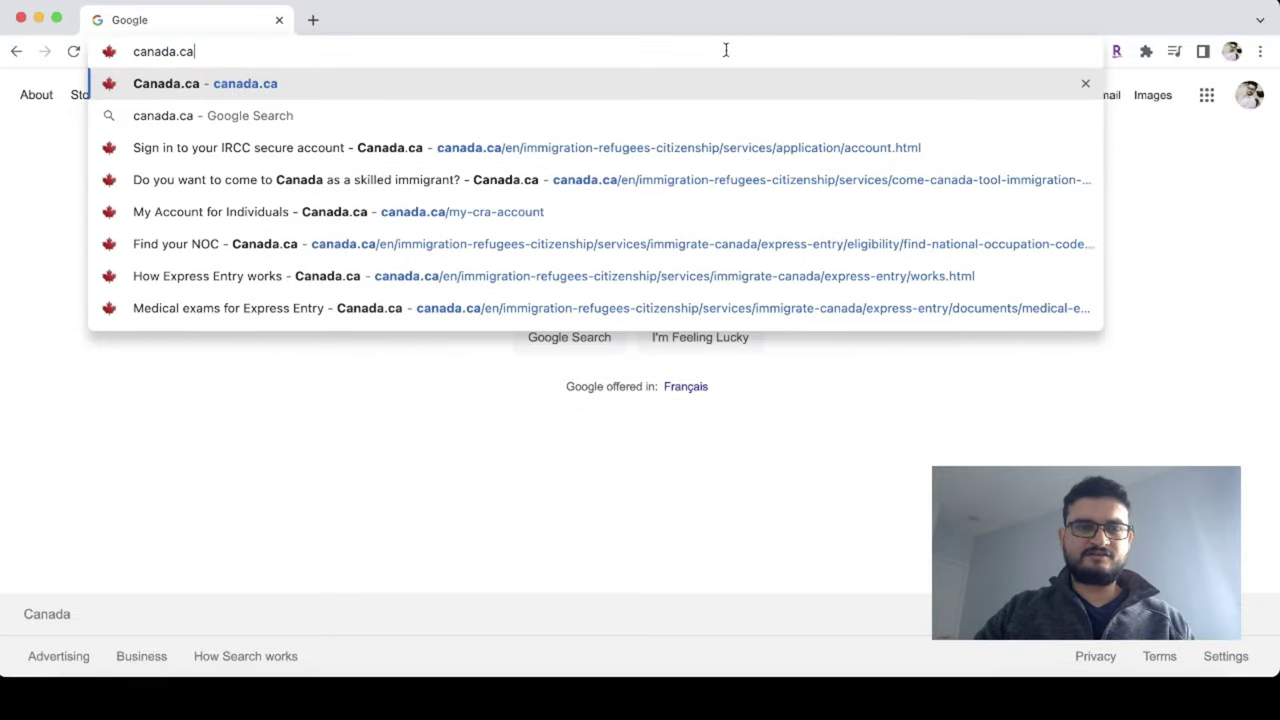
{"action": "key", "text": "Return"}
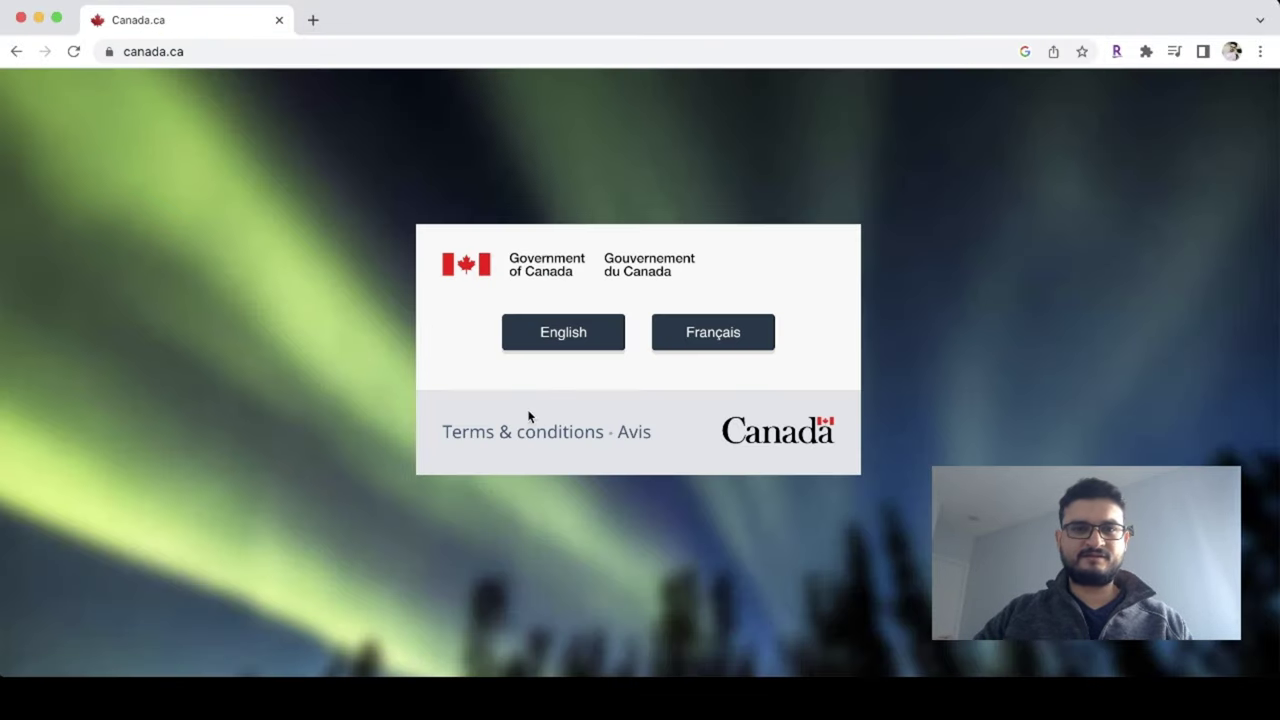
{"action": "left_click", "coordinate": [575, 333]}
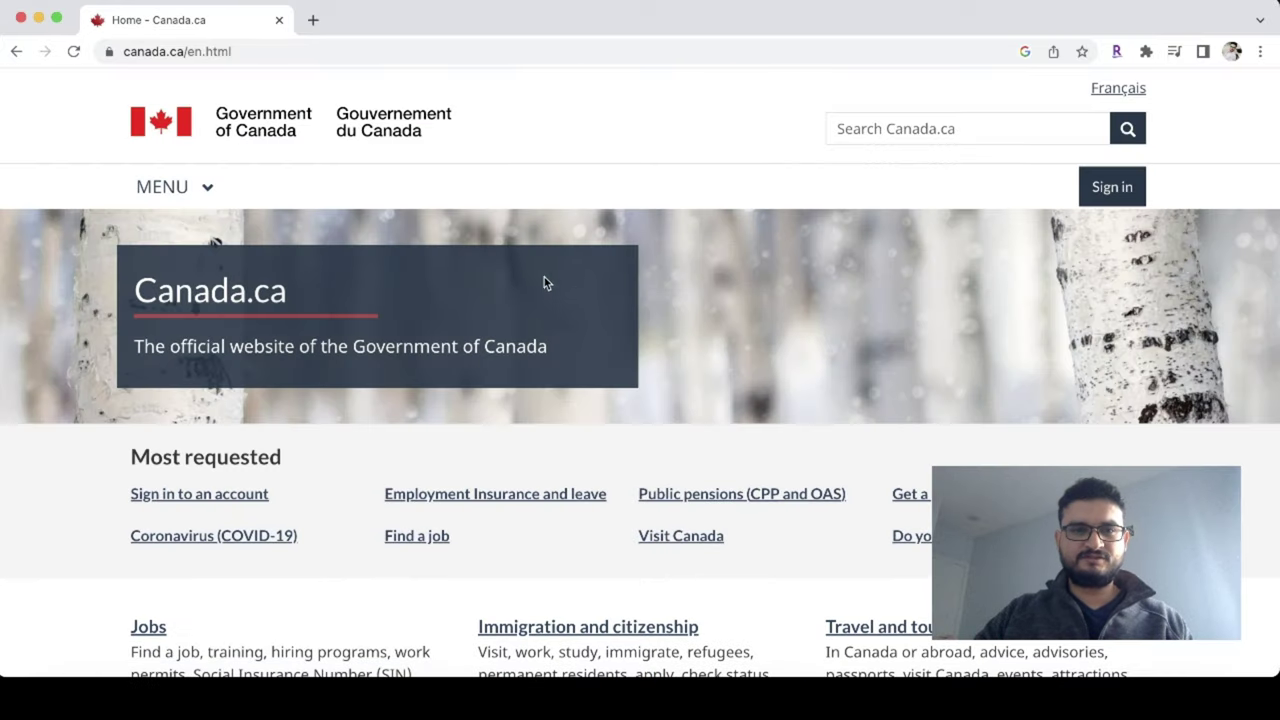
Step: Navigate through Immigration and citizenship and Immigrate to the Express Entry page
{"action": "left_click", "coordinate": [170, 195]}
{"action": "mouse_move", "coordinate": [323, 280]}
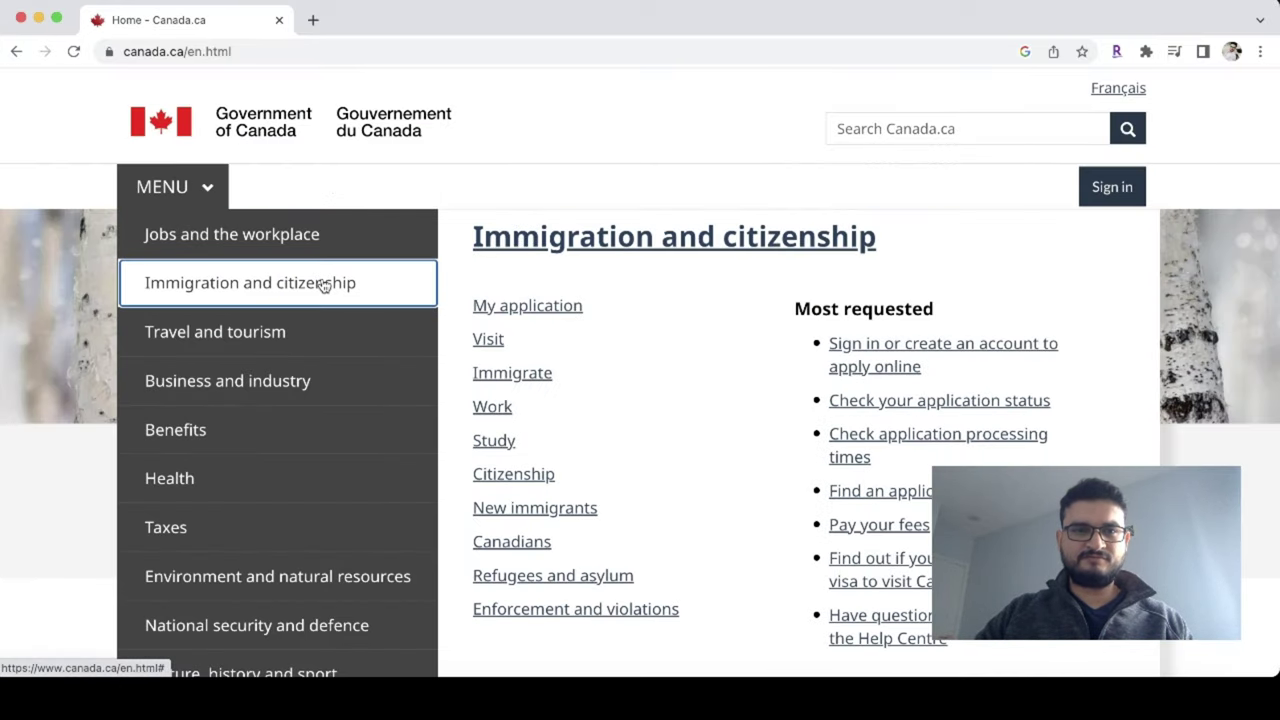
{"action": "left_click", "coordinate": [520, 376]}
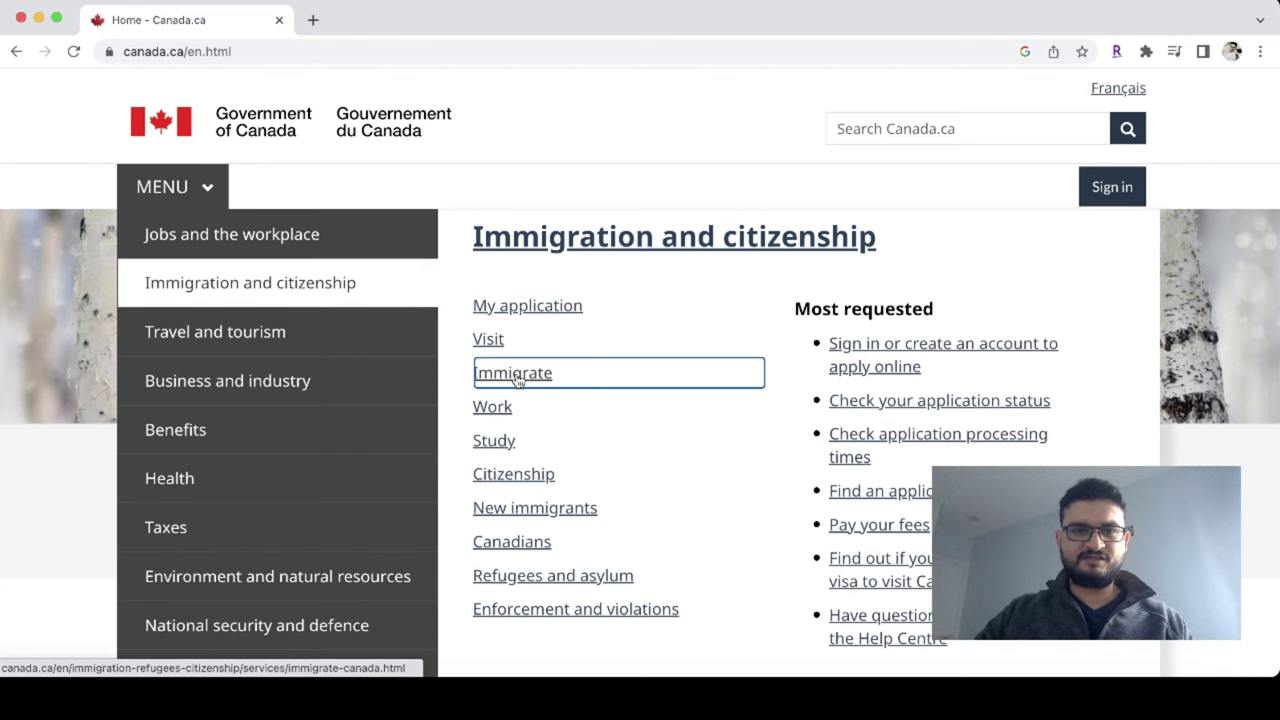
{"action": "scroll", "coordinate": [605, 482], "scroll_direction": "down", "scroll_amount": 3}
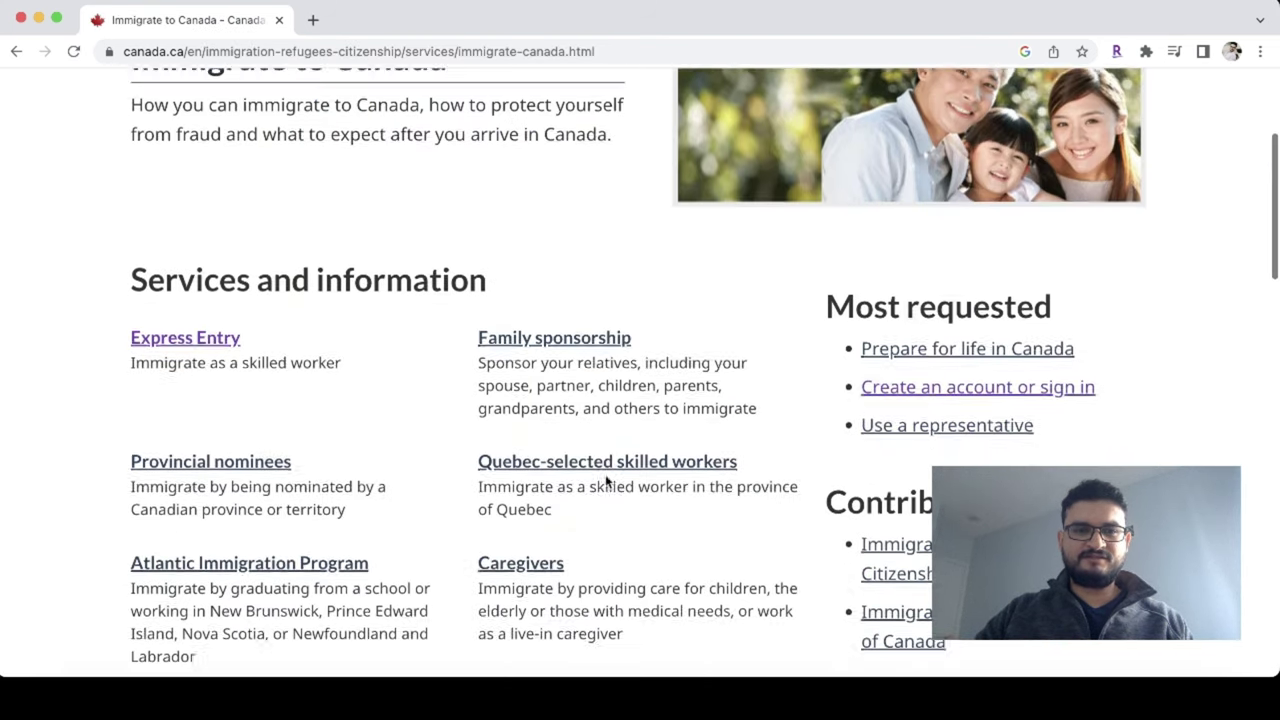
{"action": "left_click", "coordinate": [197, 298]}
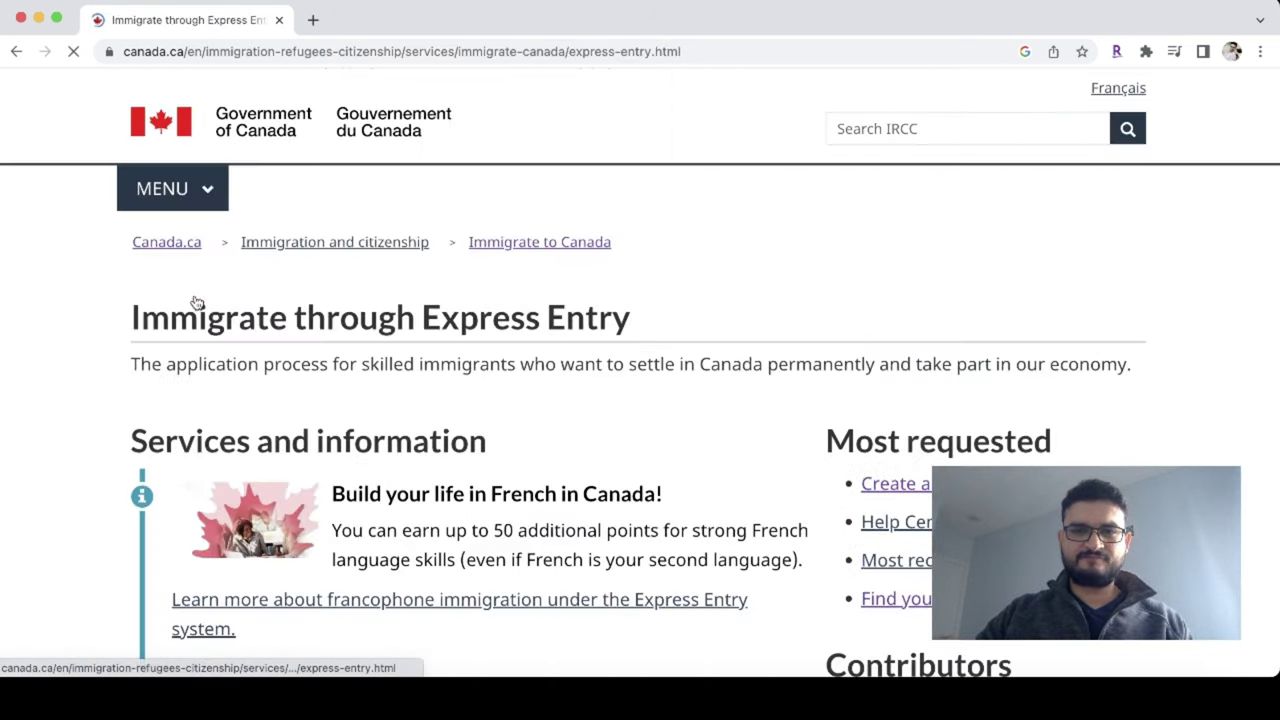
Step: Open the How Express Entry works page from the Express Entry page
{"action": "scroll", "coordinate": [680, 474], "scroll_direction": "down", "scroll_amount": 3}
{"action": "scroll", "coordinate": [680, 476], "scroll_direction": "down", "scroll_amount": 5}
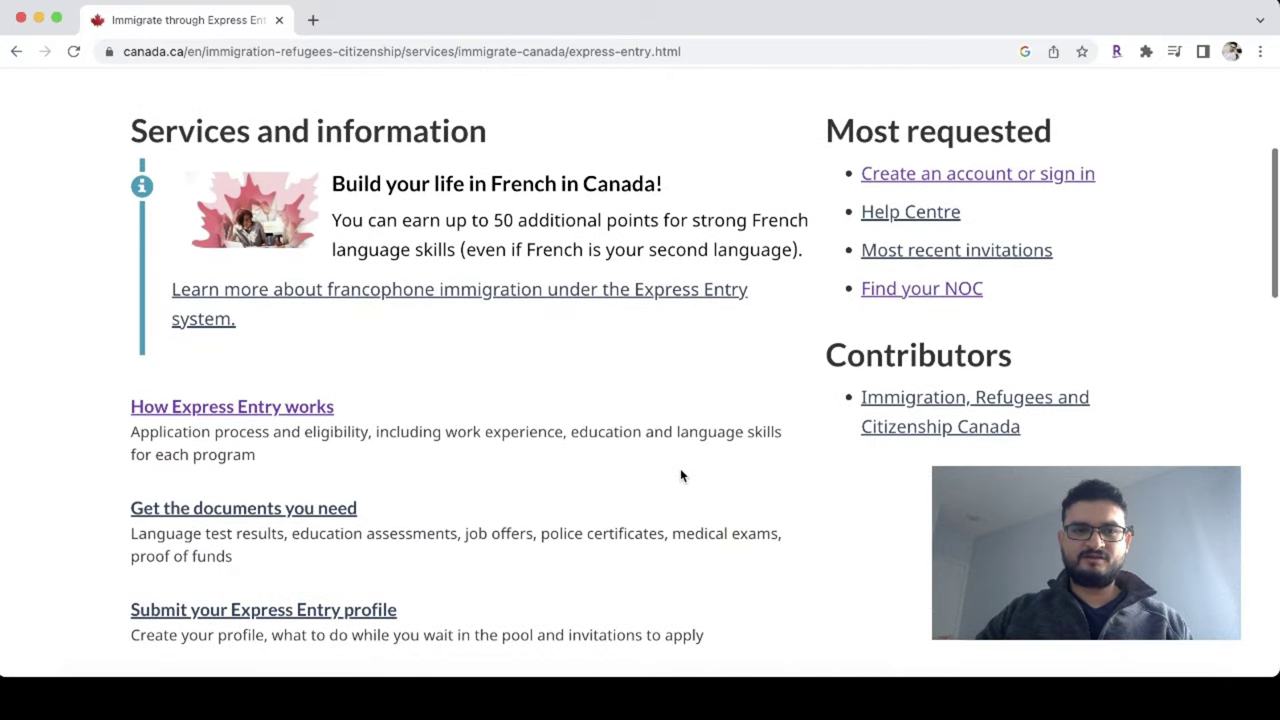
{"action": "scroll", "coordinate": [637, 484], "scroll_direction": "down", "scroll_amount": 2}
{"action": "scroll", "coordinate": [637, 484], "scroll_direction": "up", "scroll_amount": 10}
{"action": "scroll", "coordinate": [636, 484], "scroll_direction": "down", "scroll_amount": 5}
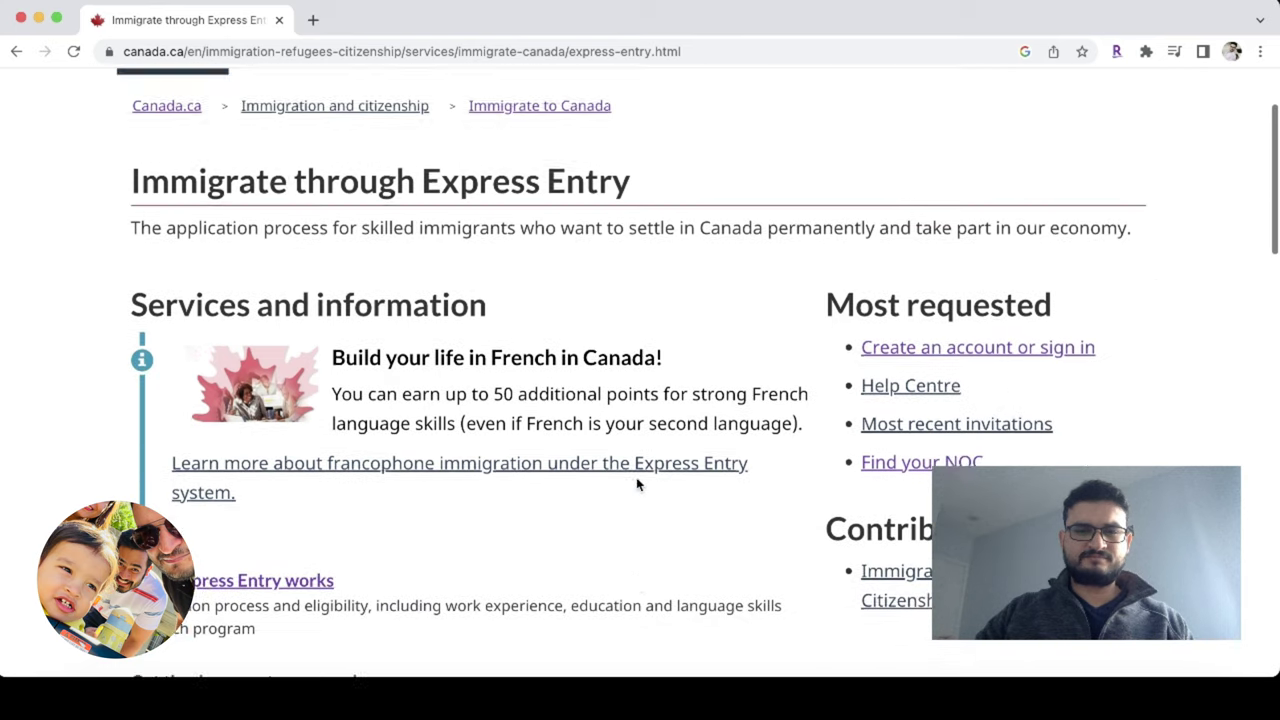
{"action": "left_click", "coordinate": [287, 312]}
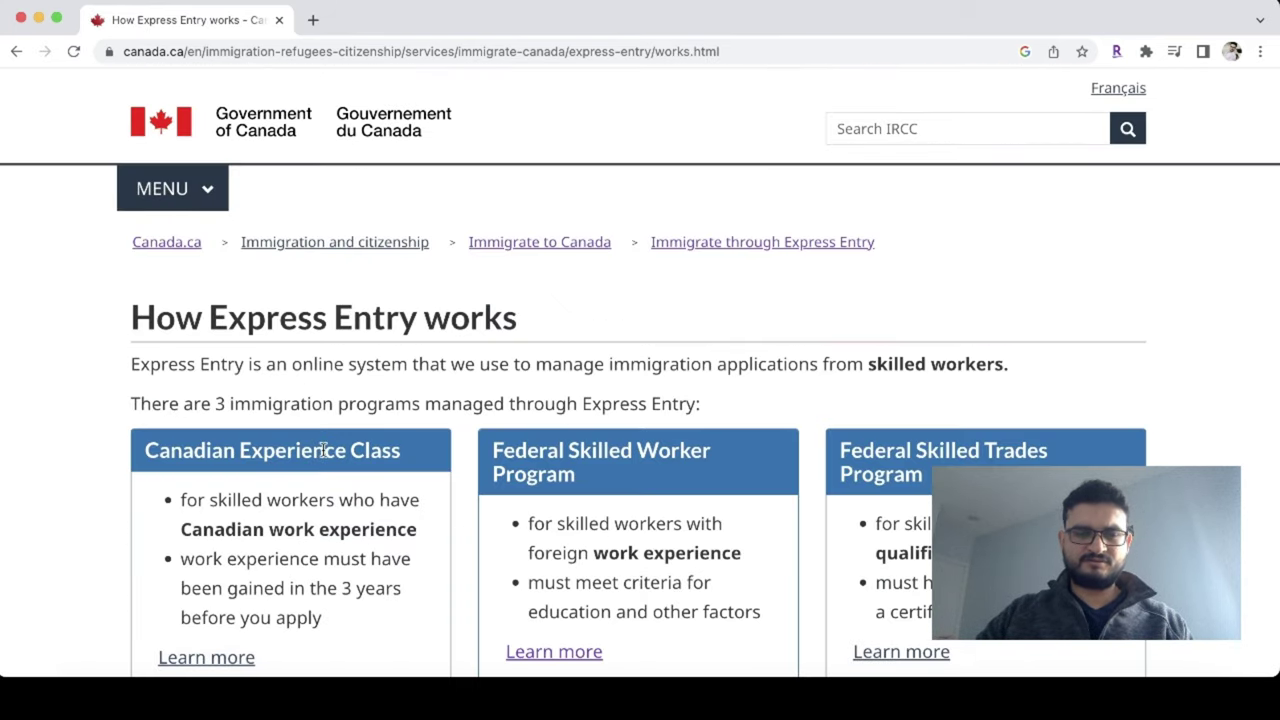
Step: Open the Step 2 CRS tool link in a new tab
{"action": "scroll", "coordinate": [400, 470], "scroll_direction": "down", "scroll_amount": 5}
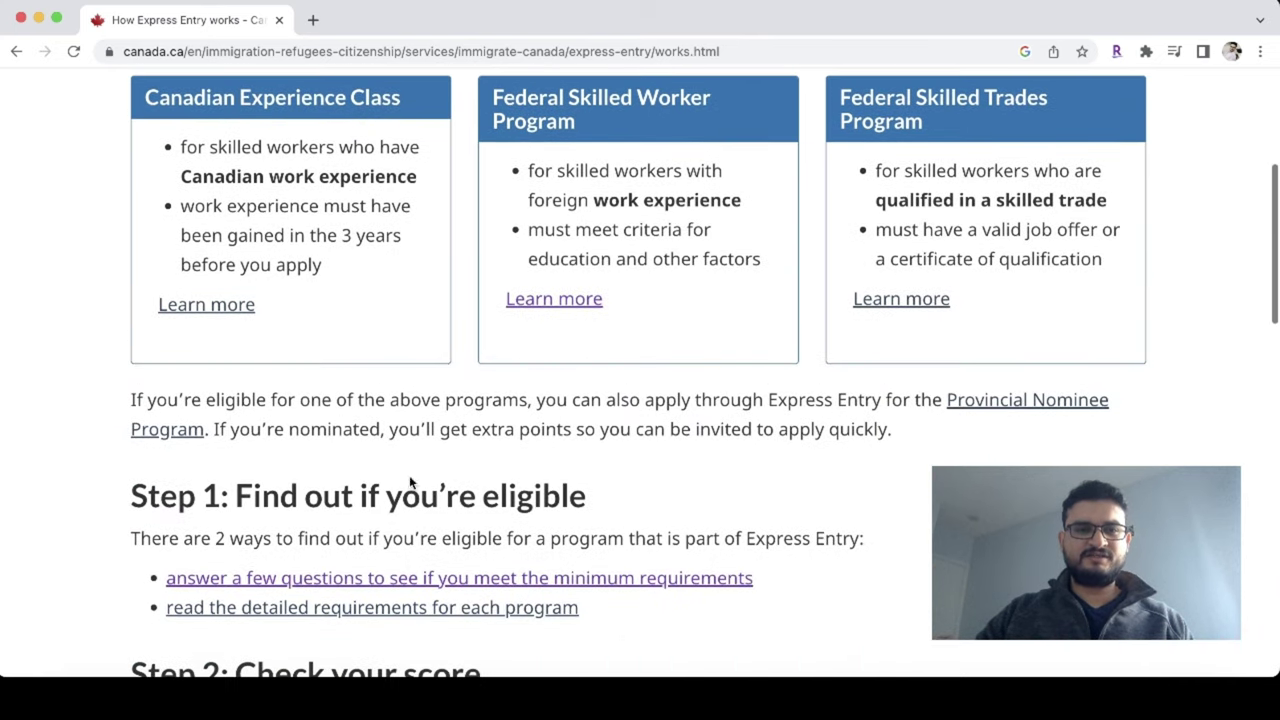
{"action": "scroll", "coordinate": [610, 510], "scroll_direction": "down", "scroll_amount": 3}
{"action": "scroll", "coordinate": [621, 520], "scroll_direction": "down", "scroll_amount": 3}
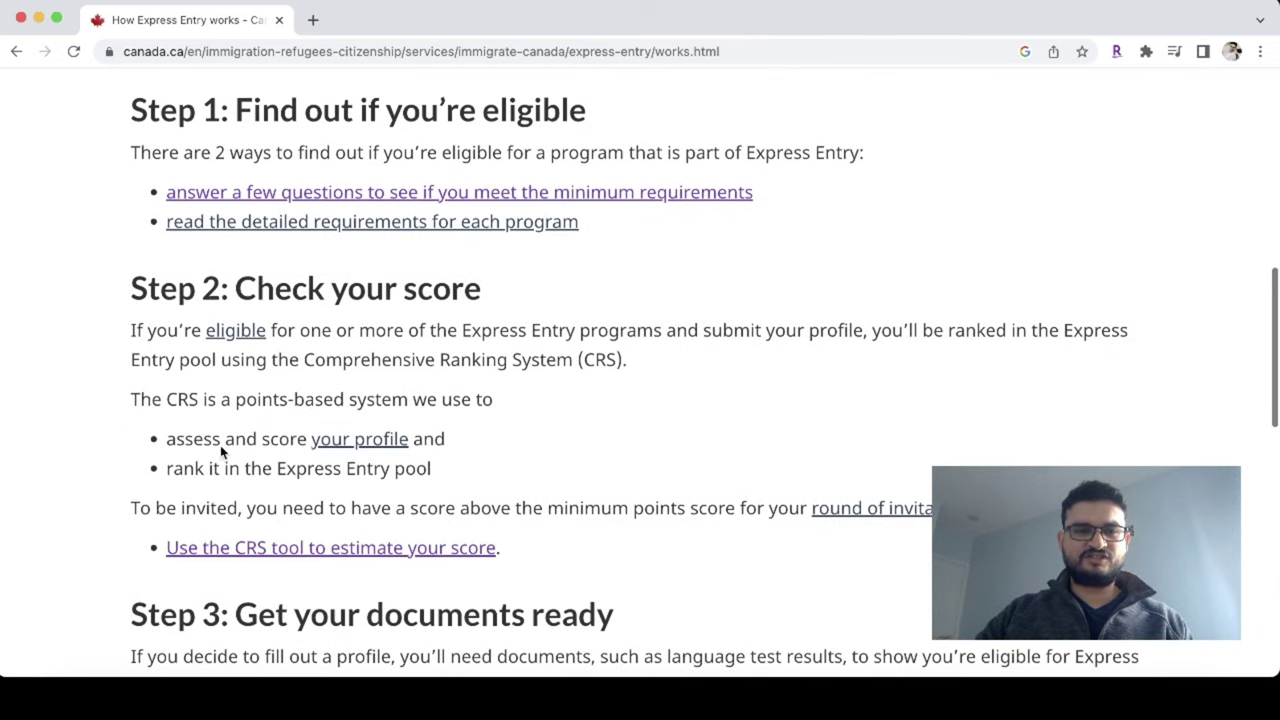
{"action": "right_click", "coordinate": [362, 554]}
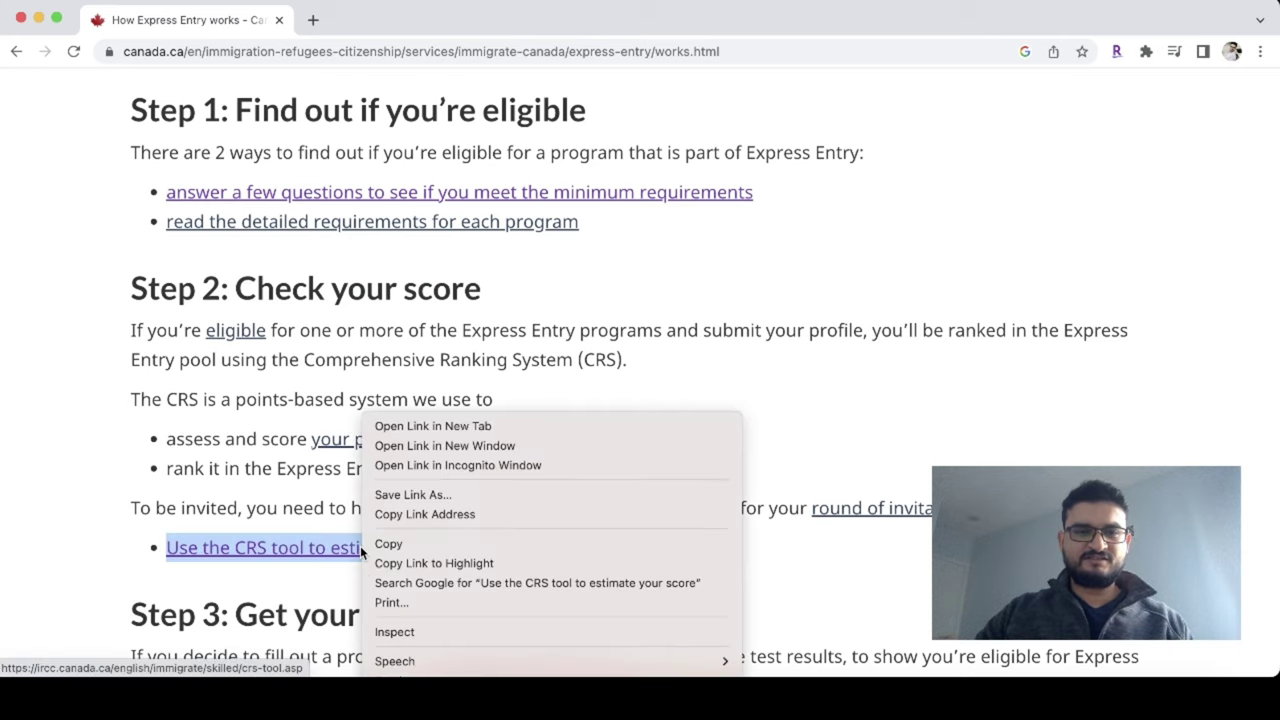
{"action": "left_click", "coordinate": [497, 425]}
Step: Switch to the new CRS tool tab and browse its introduction
{"action": "key", "text": "ctrl+Tab"}
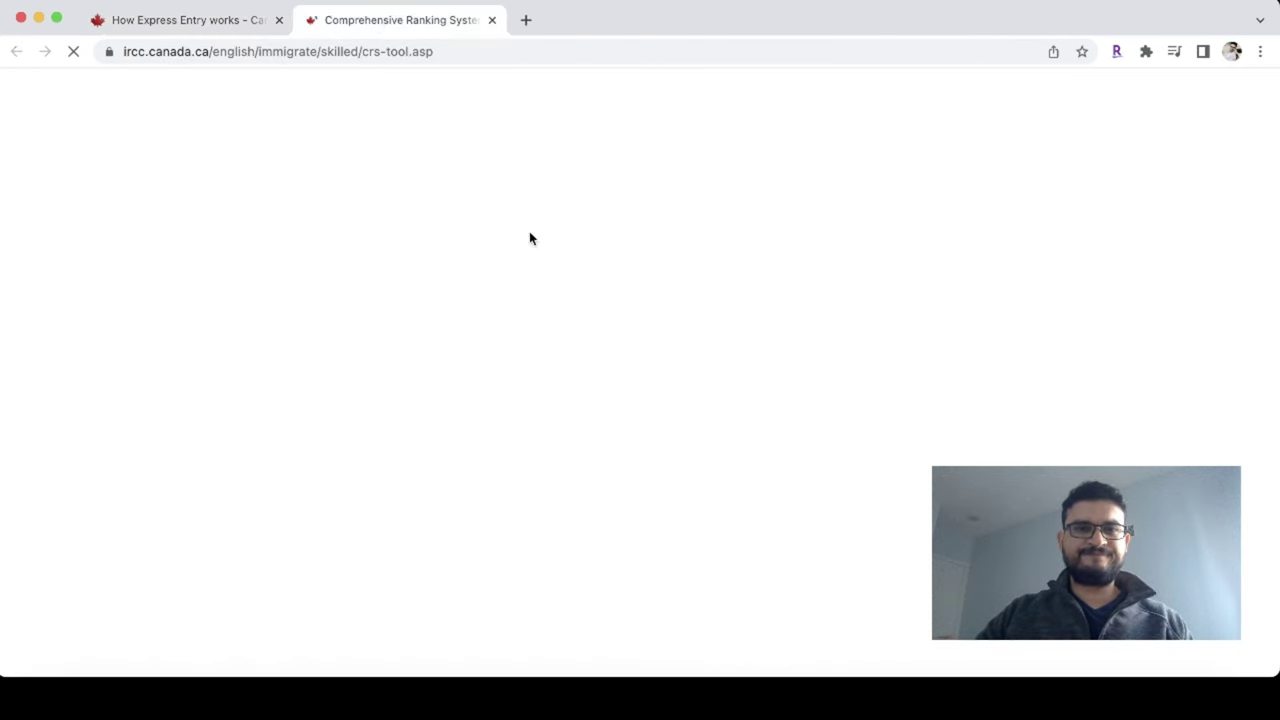
{"action": "scroll", "coordinate": [706, 513], "scroll_direction": "down", "scroll_amount": 3}
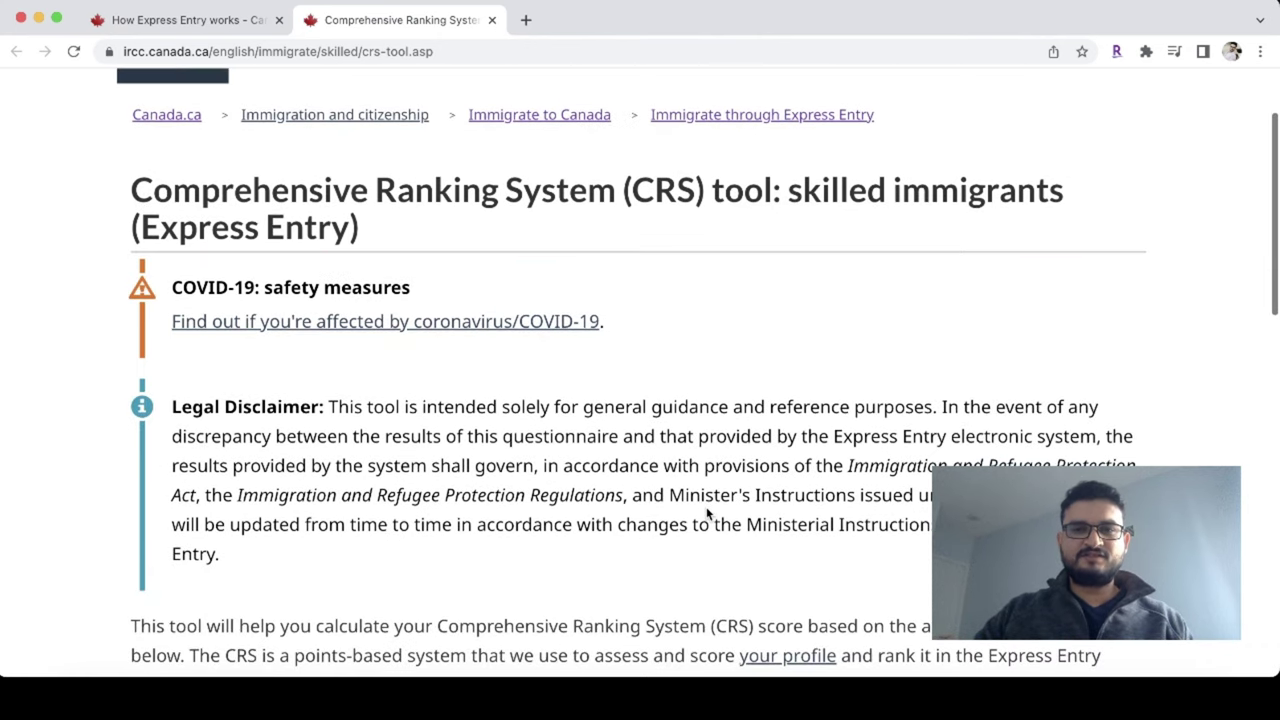
{"action": "scroll", "coordinate": [863, 347], "scroll_direction": "down", "scroll_amount": 5}
{"action": "scroll", "coordinate": [862, 347], "scroll_direction": "down", "scroll_amount": 3}
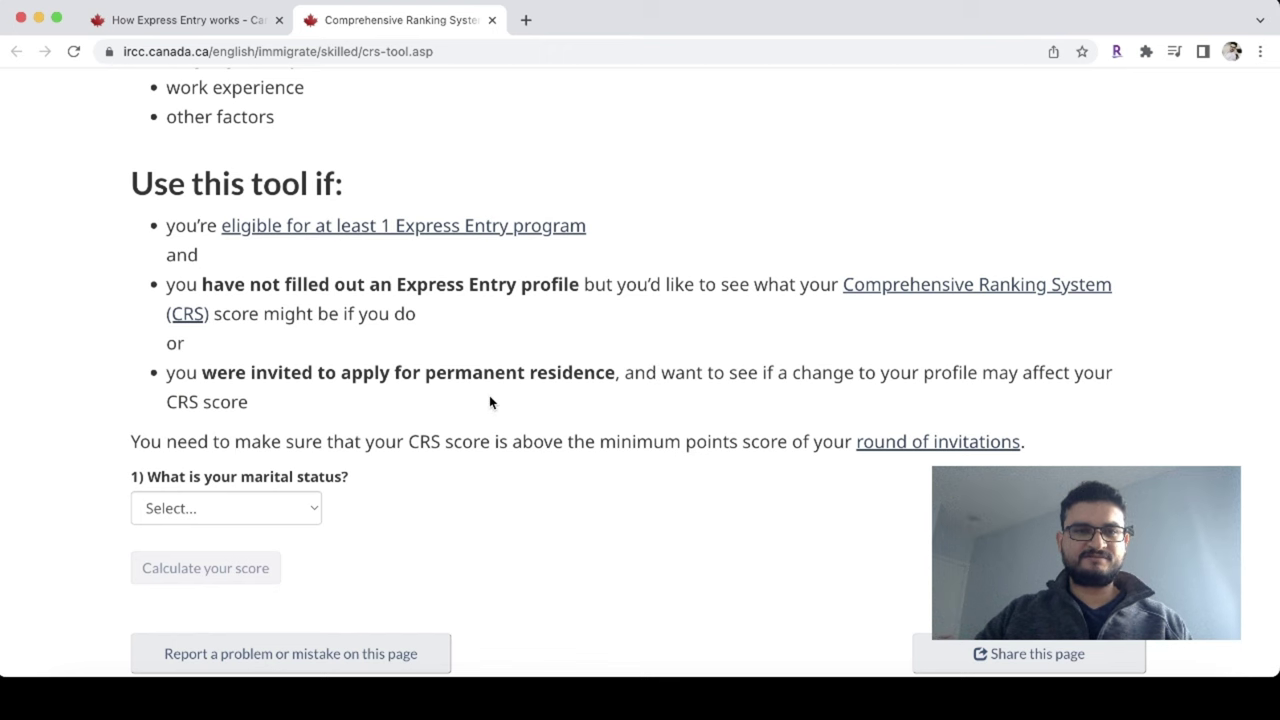
{"action": "scroll", "coordinate": [489, 397], "scroll_direction": "up", "scroll_amount": 3}
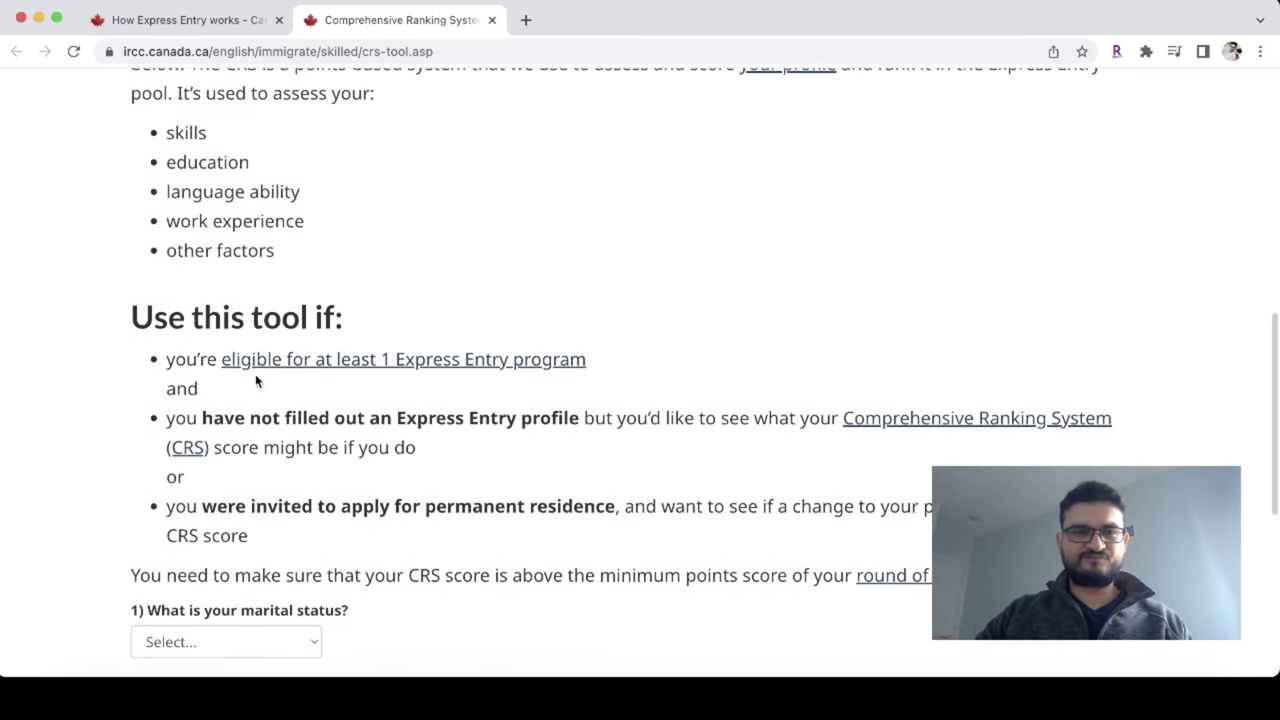
{"action": "scroll", "coordinate": [390, 495], "scroll_direction": "up", "scroll_amount": 3}
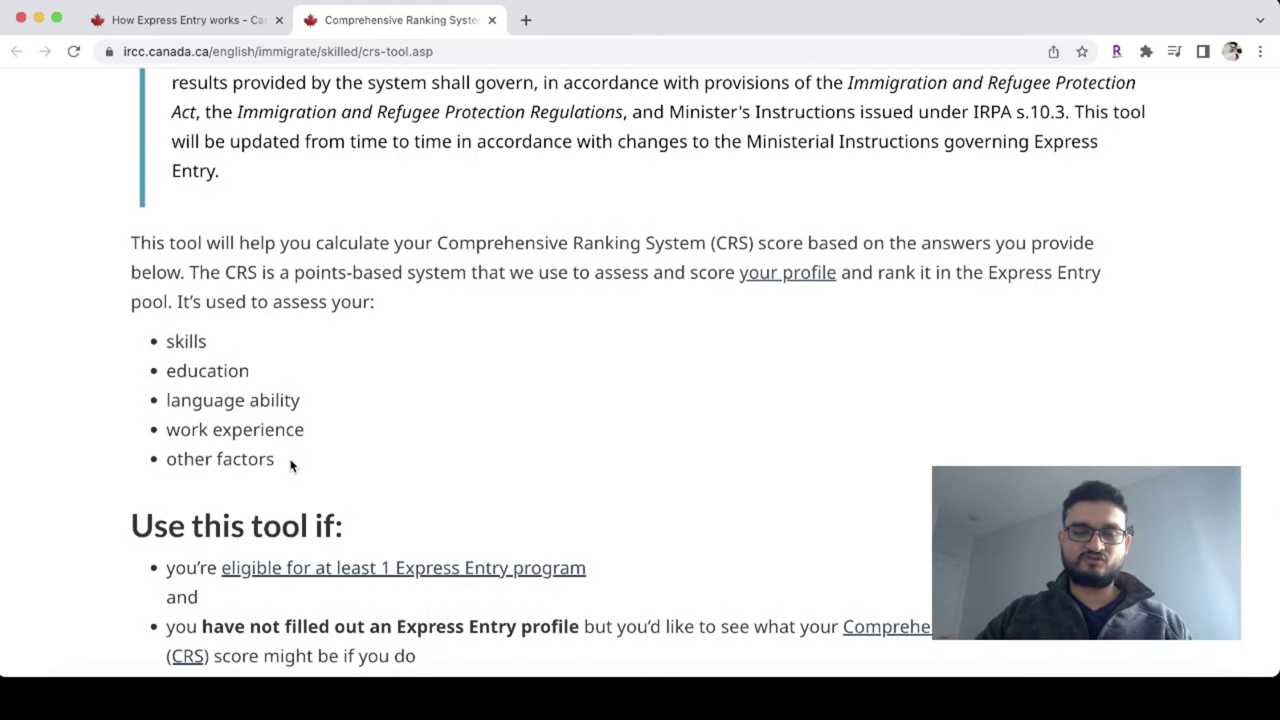
Step: Highlight 'skills' and 'language ability' in the assessed list, then scroll down to question 1
{"action": "left_click_drag", "start_coordinate": [168, 341], "coordinate": [248, 371]}
{"action": "left_click_drag", "start_coordinate": [163, 402], "coordinate": [259, 402]}
{"action": "scroll", "coordinate": [324, 481], "scroll_direction": "down", "scroll_amount": 5}
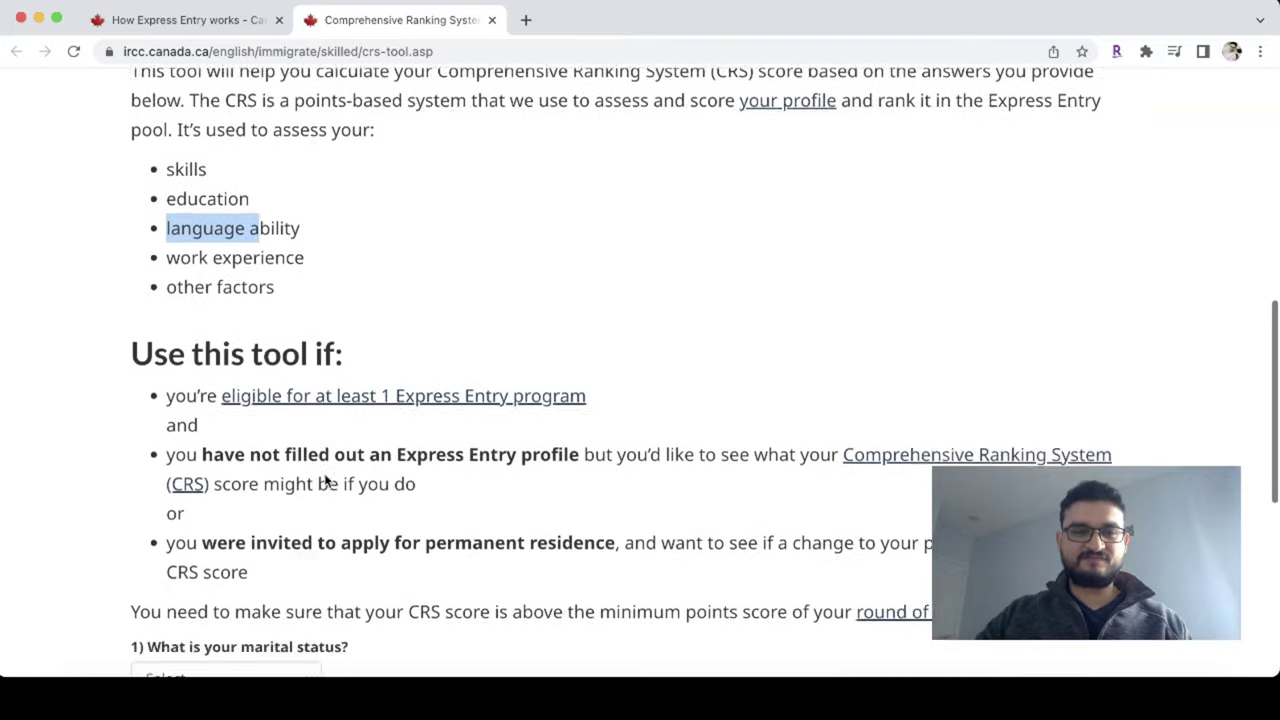
{"action": "scroll", "coordinate": [418, 328], "scroll_direction": "up", "scroll_amount": 1}
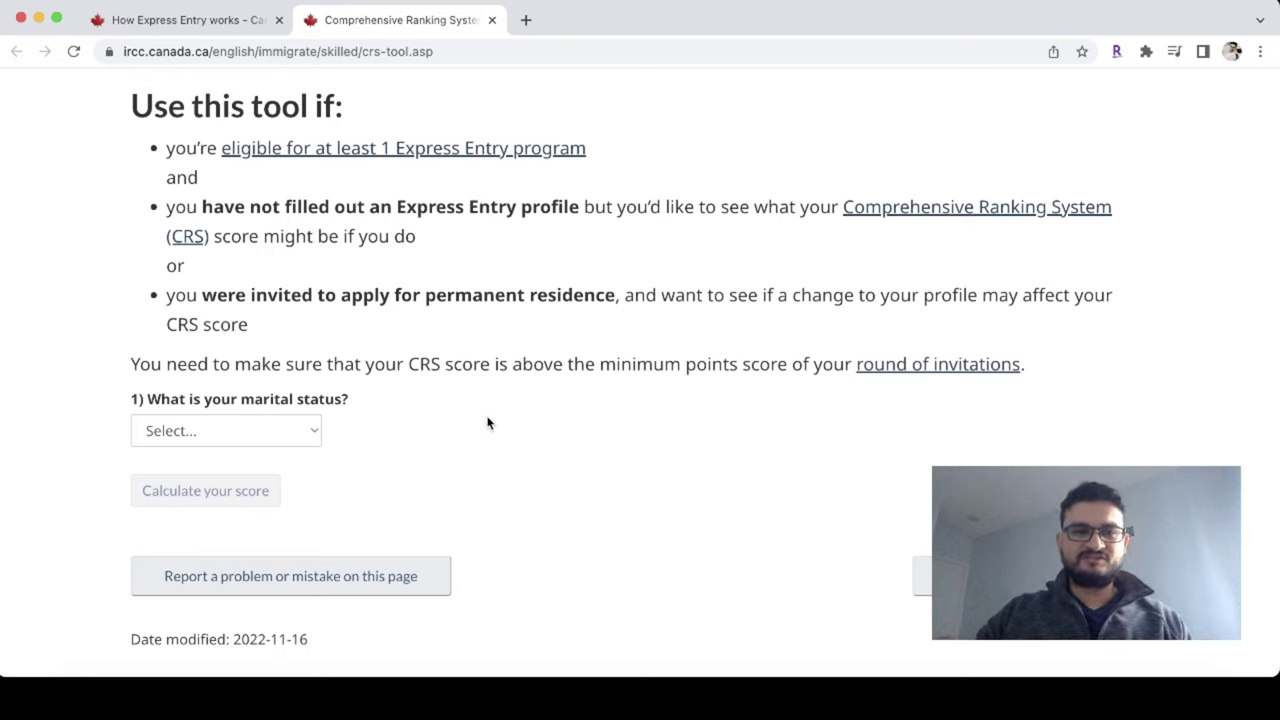
{"action": "scroll", "coordinate": [487, 422], "scroll_direction": "down", "scroll_amount": 1}
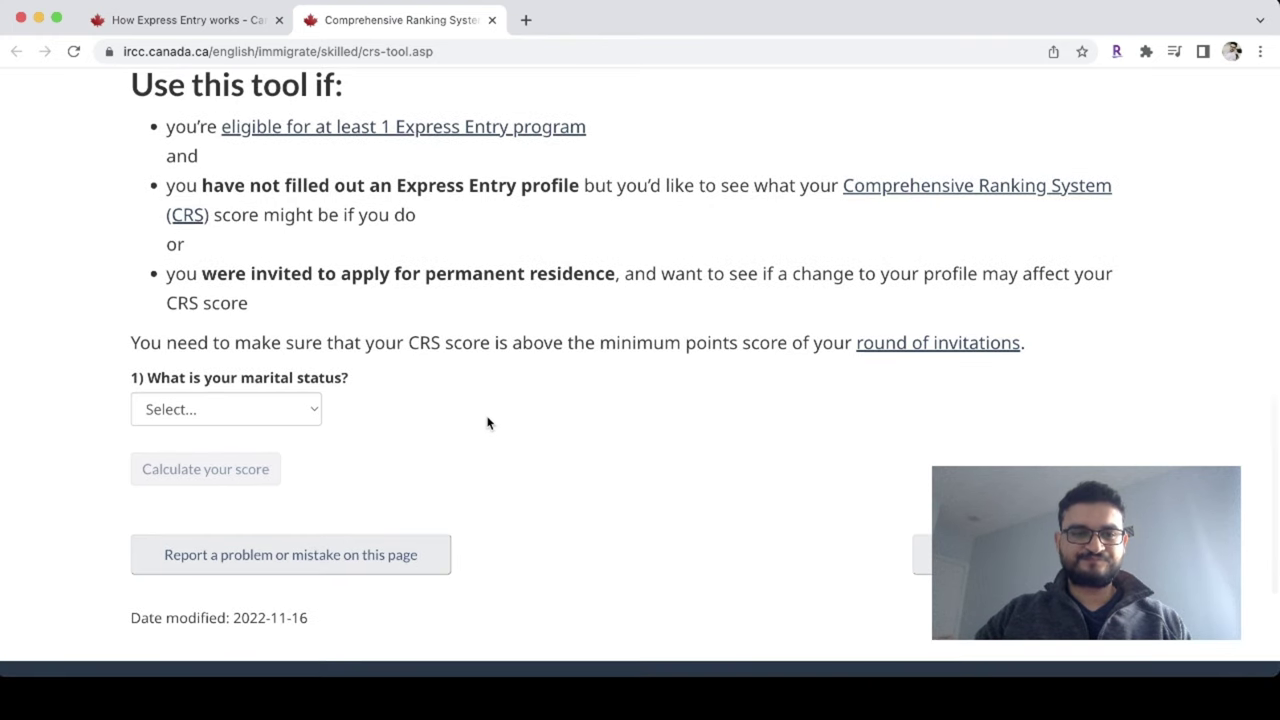
Step: Set marital status to Married
{"action": "left_click", "coordinate": [311, 408]}
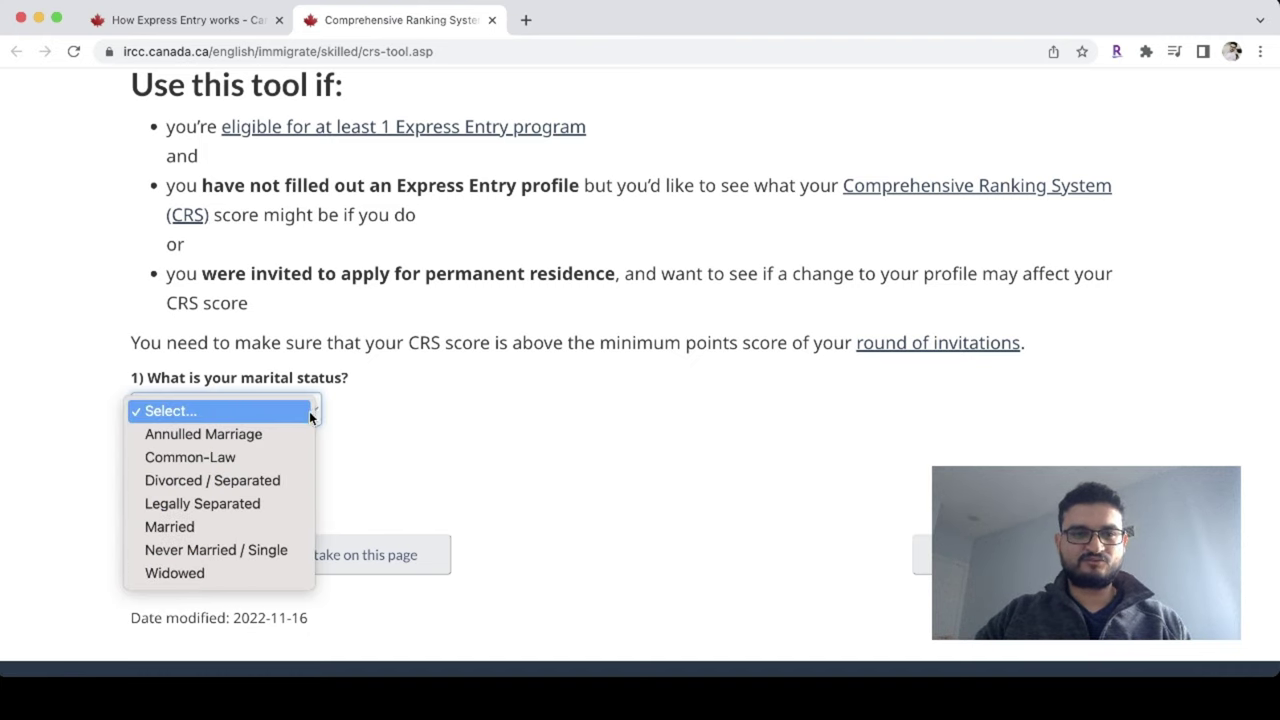
{"action": "left_click", "coordinate": [262, 527]}
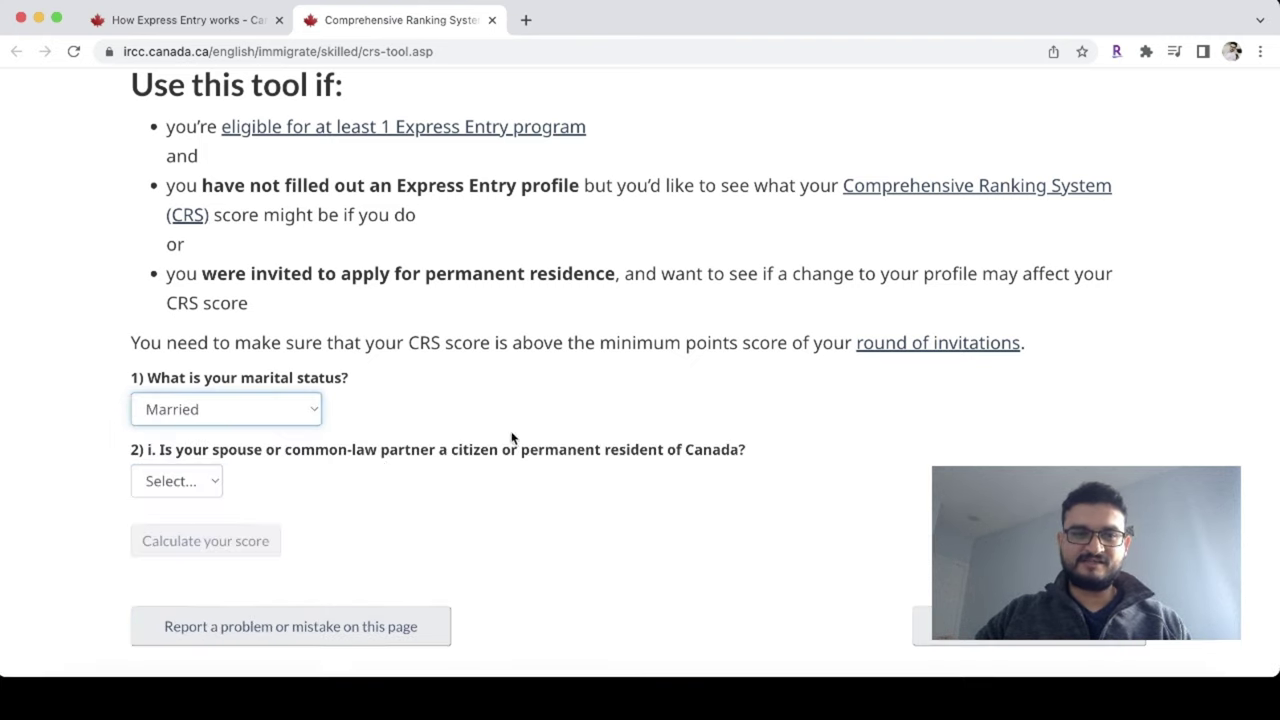
{"action": "scroll", "coordinate": [529, 435], "scroll_direction": "down", "scroll_amount": 5}
{"action": "scroll", "coordinate": [427, 220], "scroll_direction": "up", "scroll_amount": 1}
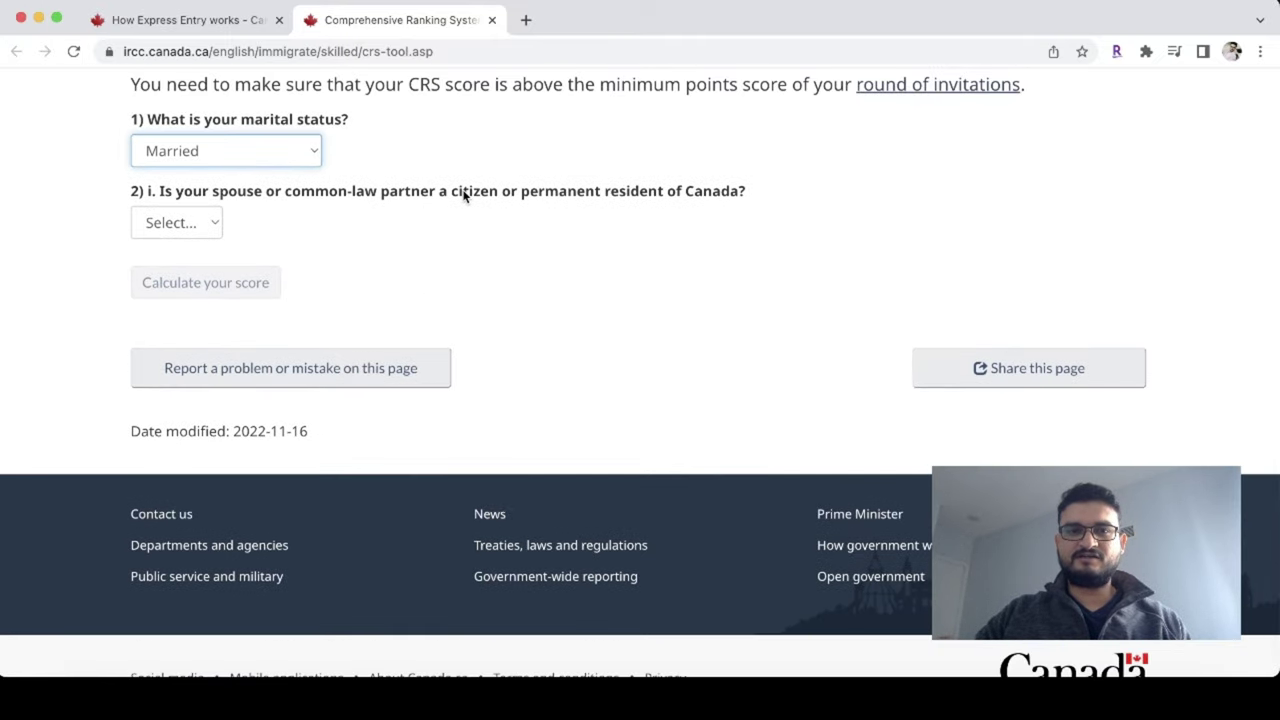
Step: Answer No to spouse being a citizen/PR, Yes to spouse coming, and set age 32
{"action": "left_click", "coordinate": [218, 222]}
{"action": "key", "text": "Escape"}
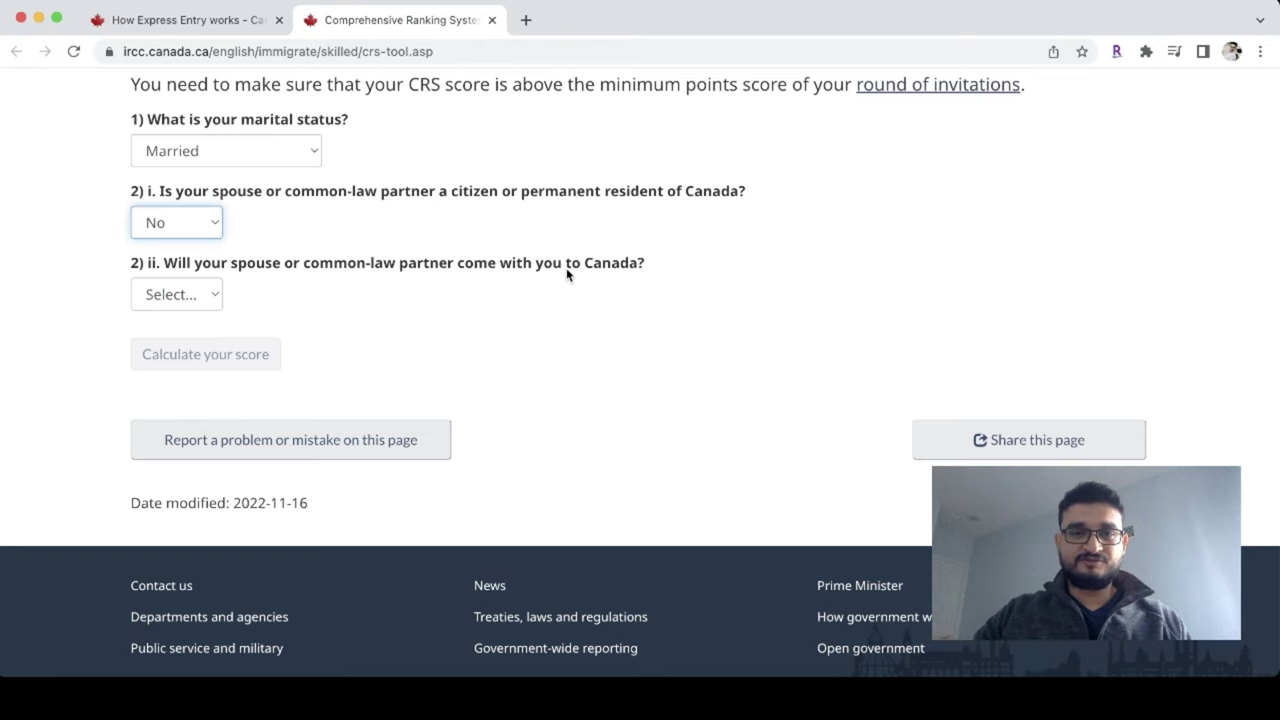
{"action": "left_click", "coordinate": [204, 293]}
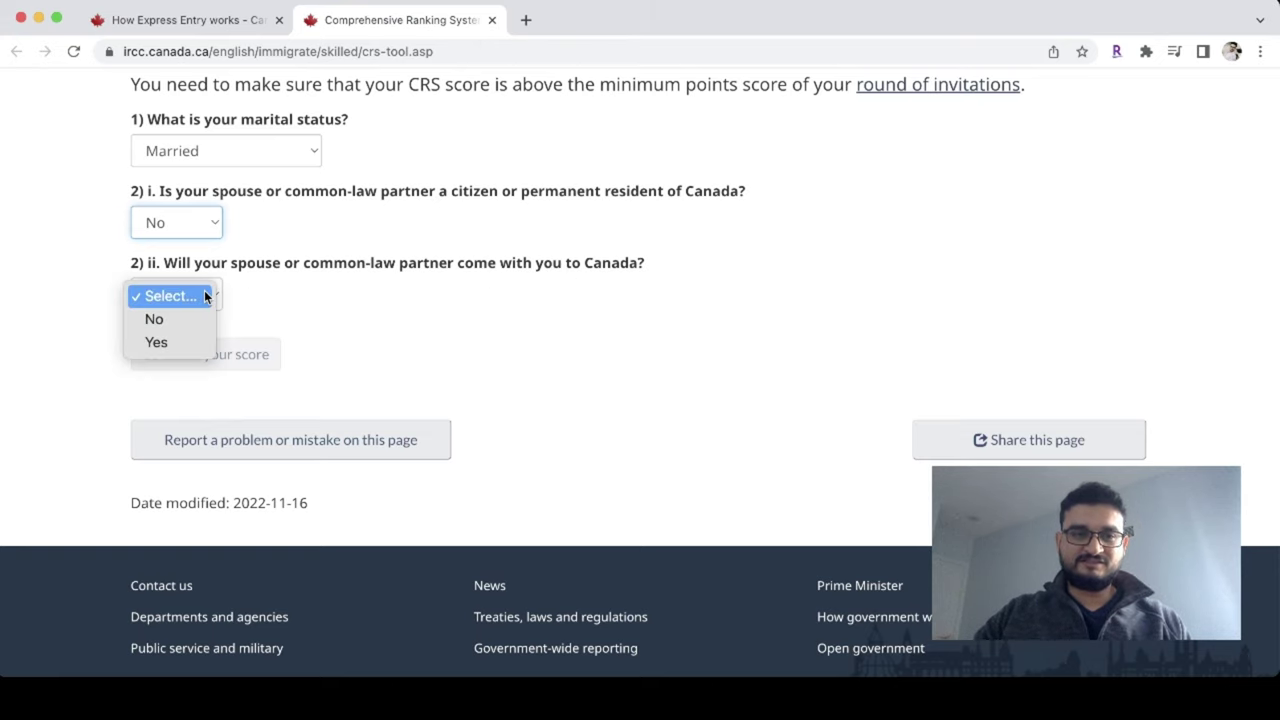
{"action": "left_click", "coordinate": [187, 341]}
{"action": "scroll", "coordinate": [339, 379], "scroll_direction": "down", "scroll_amount": 1}
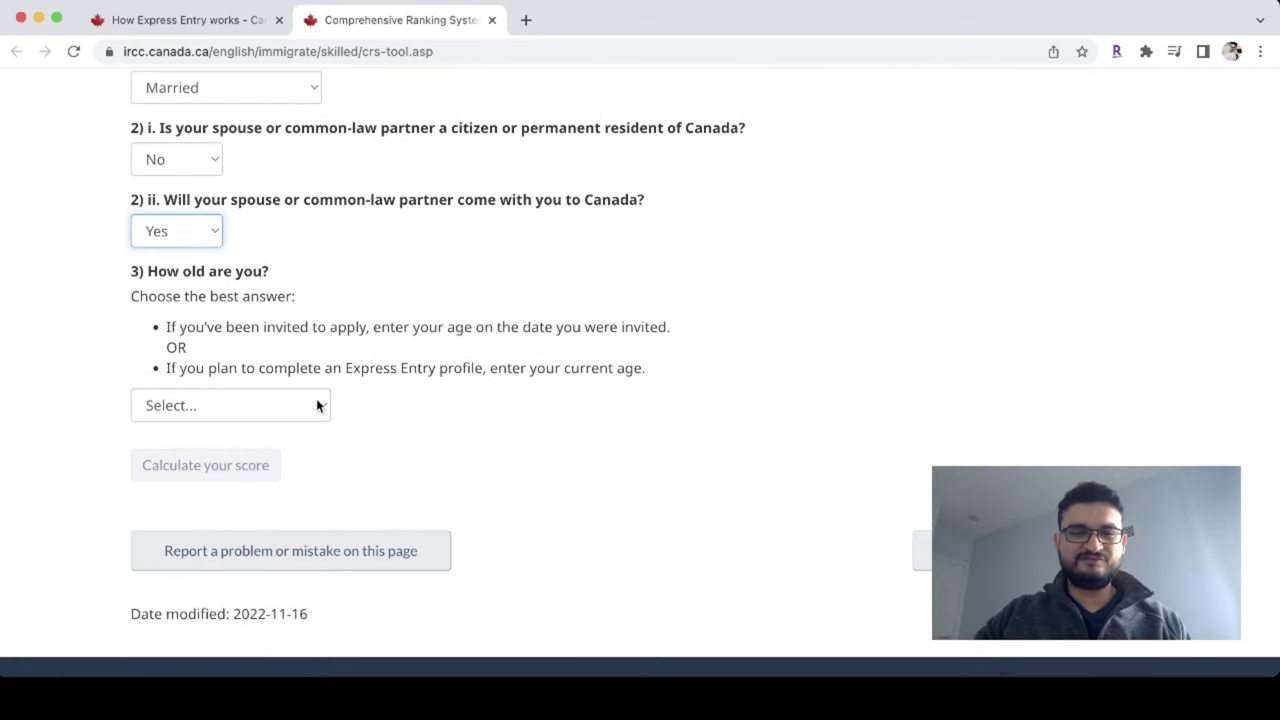
{"action": "left_click", "coordinate": [317, 401]}
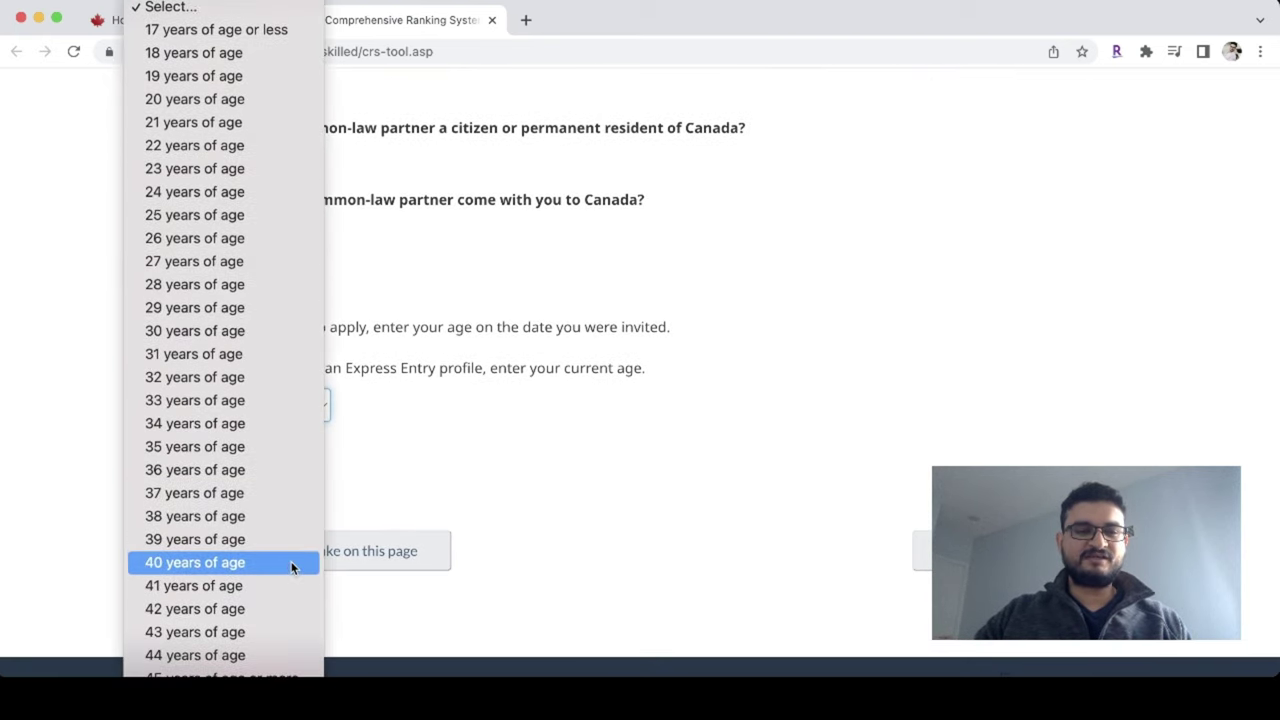
{"action": "left_click", "coordinate": [257, 378]}
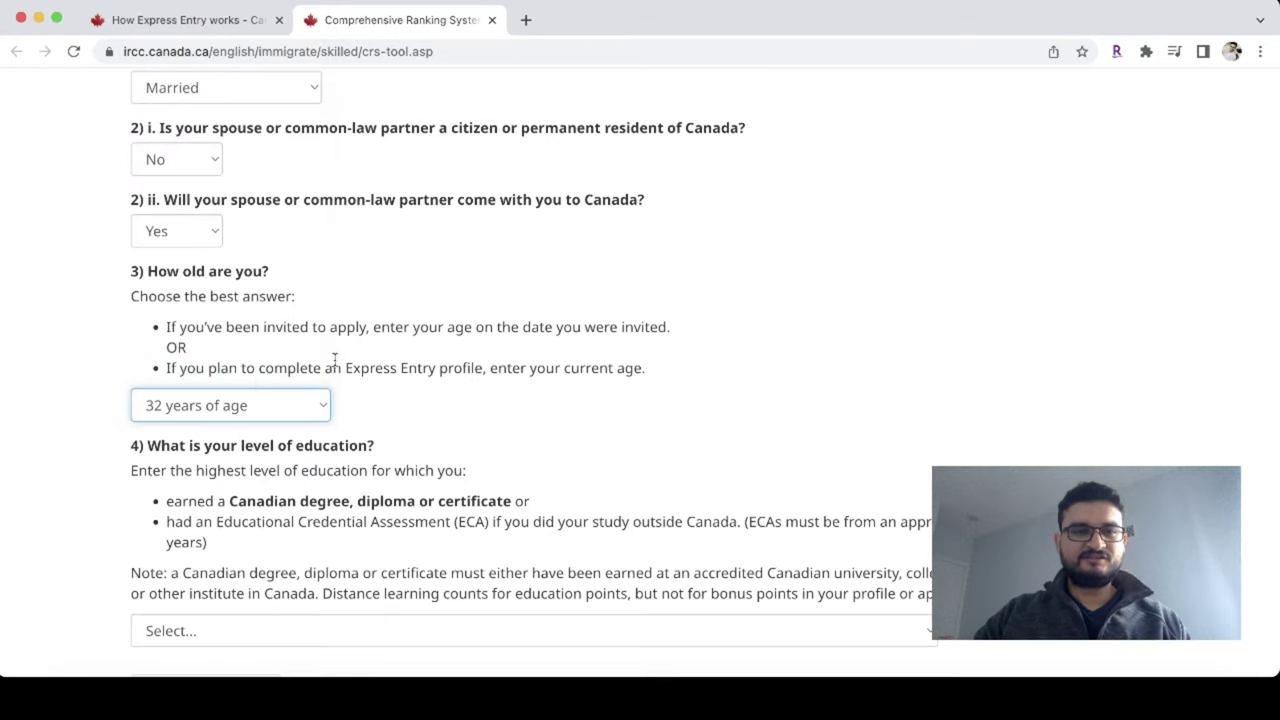
Step: Highlight the Canadian degree and ECA wording, then set education to Master's or professional degree
{"action": "scroll", "coordinate": [435, 403], "scroll_direction": "down", "scroll_amount": 5}
{"action": "scroll", "coordinate": [435, 410], "scroll_direction": "up", "scroll_amount": 1}
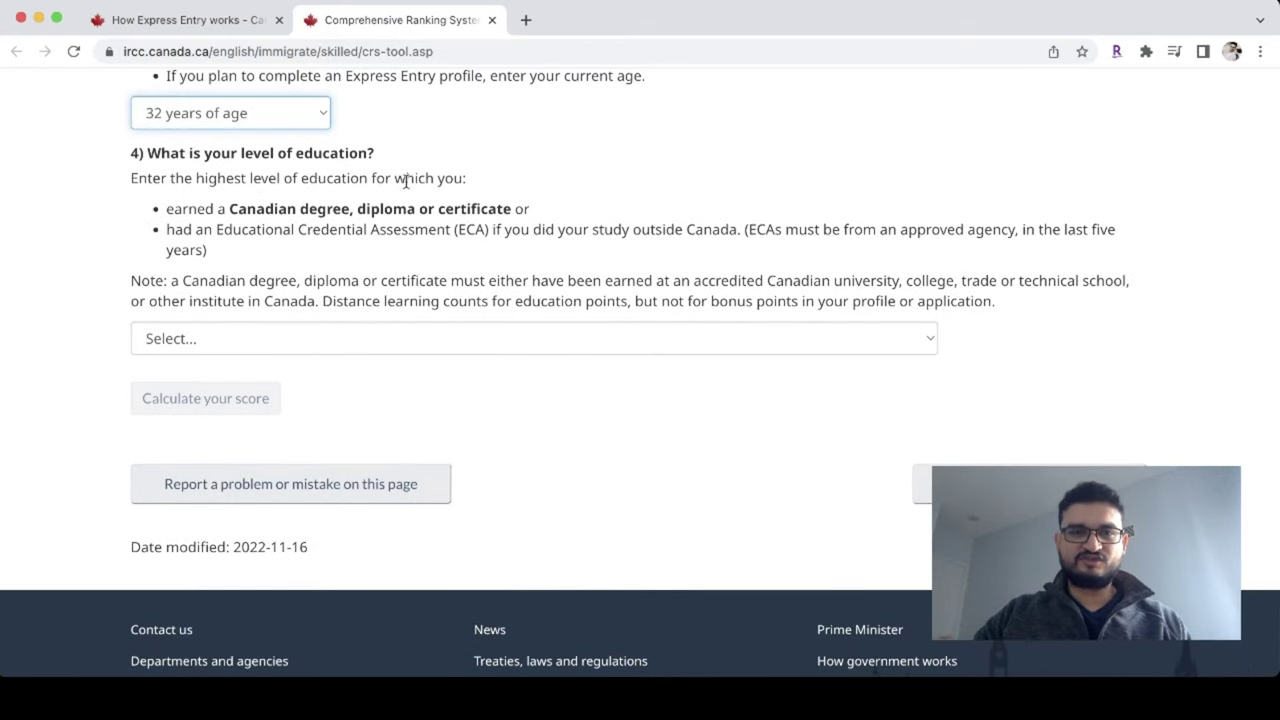
{"action": "left_click_drag", "start_coordinate": [226, 208], "coordinate": [502, 211]}
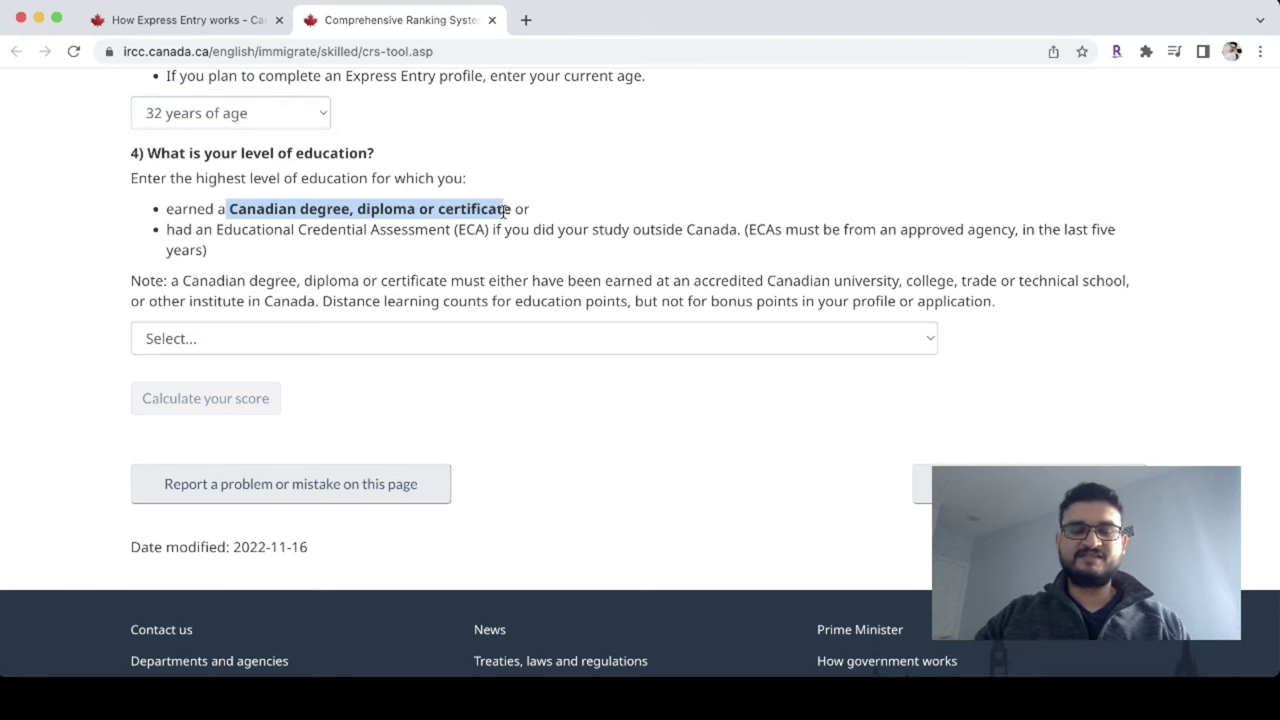
{"action": "scroll", "coordinate": [505, 275], "scroll_direction": "down", "scroll_amount": 1}
{"action": "left_click", "coordinate": [298, 194]}
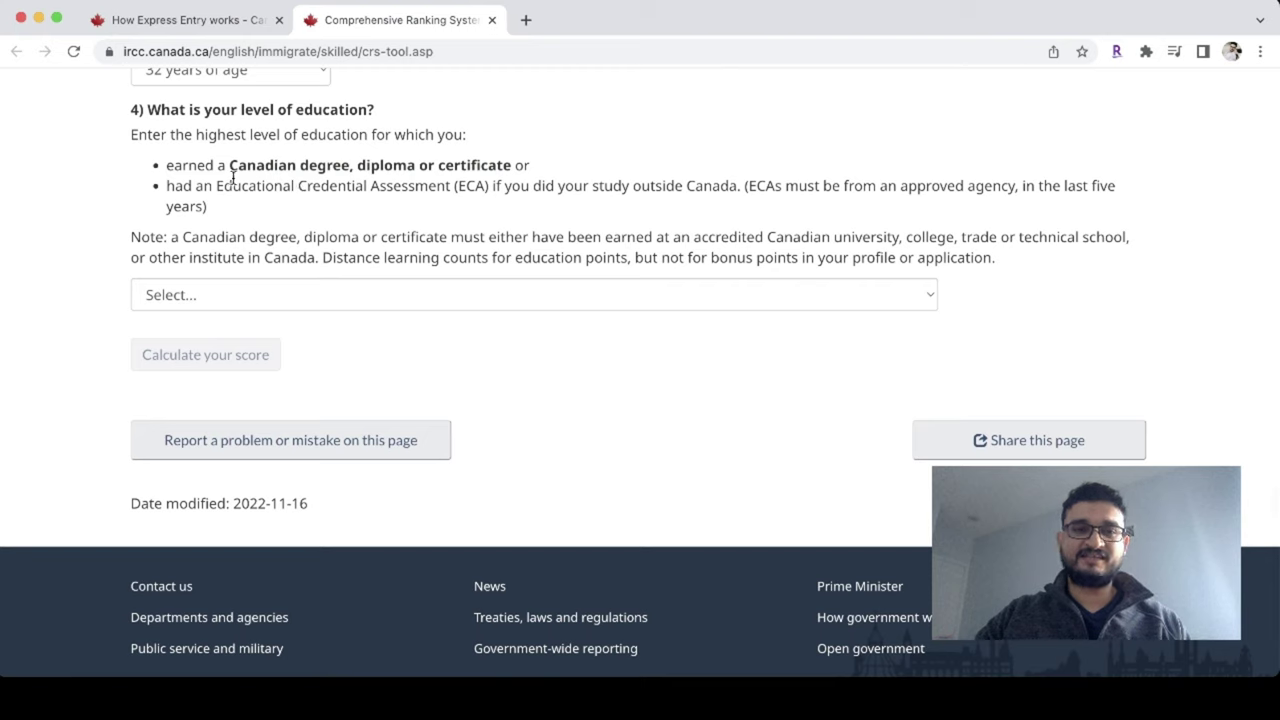
{"action": "left_click_drag", "start_coordinate": [218, 186], "coordinate": [736, 186]}
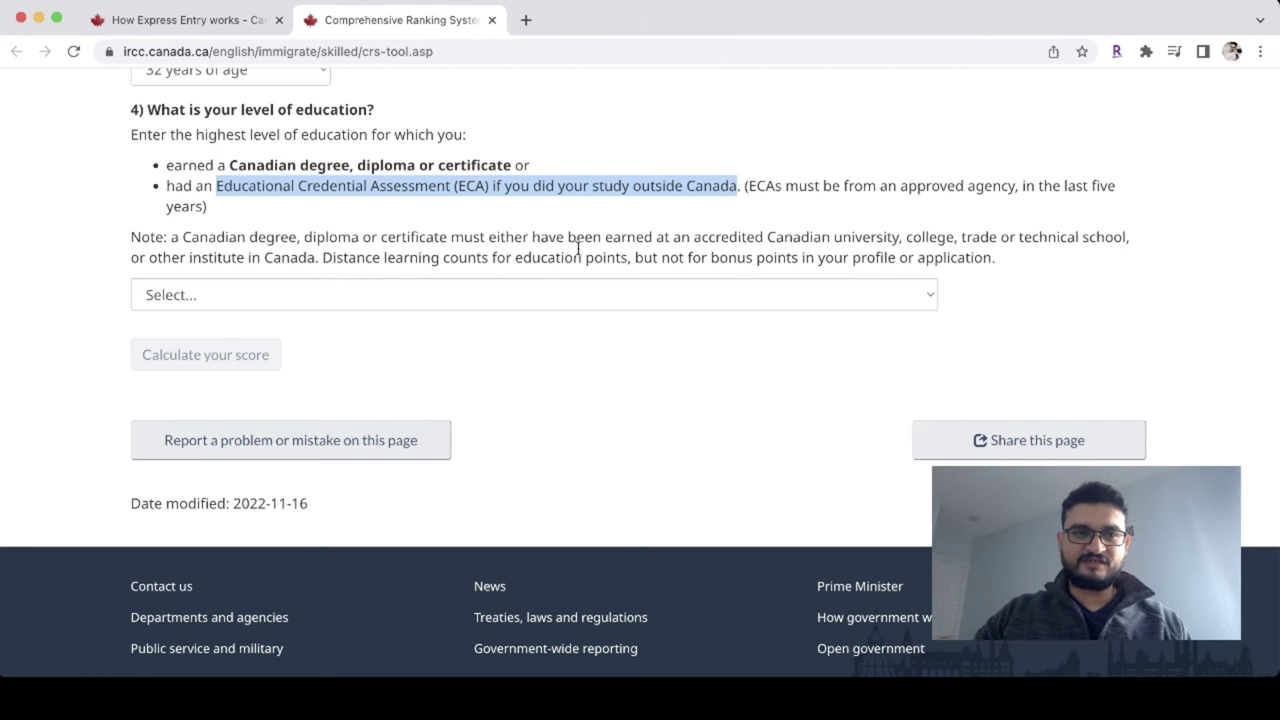
{"action": "left_click", "coordinate": [501, 299]}
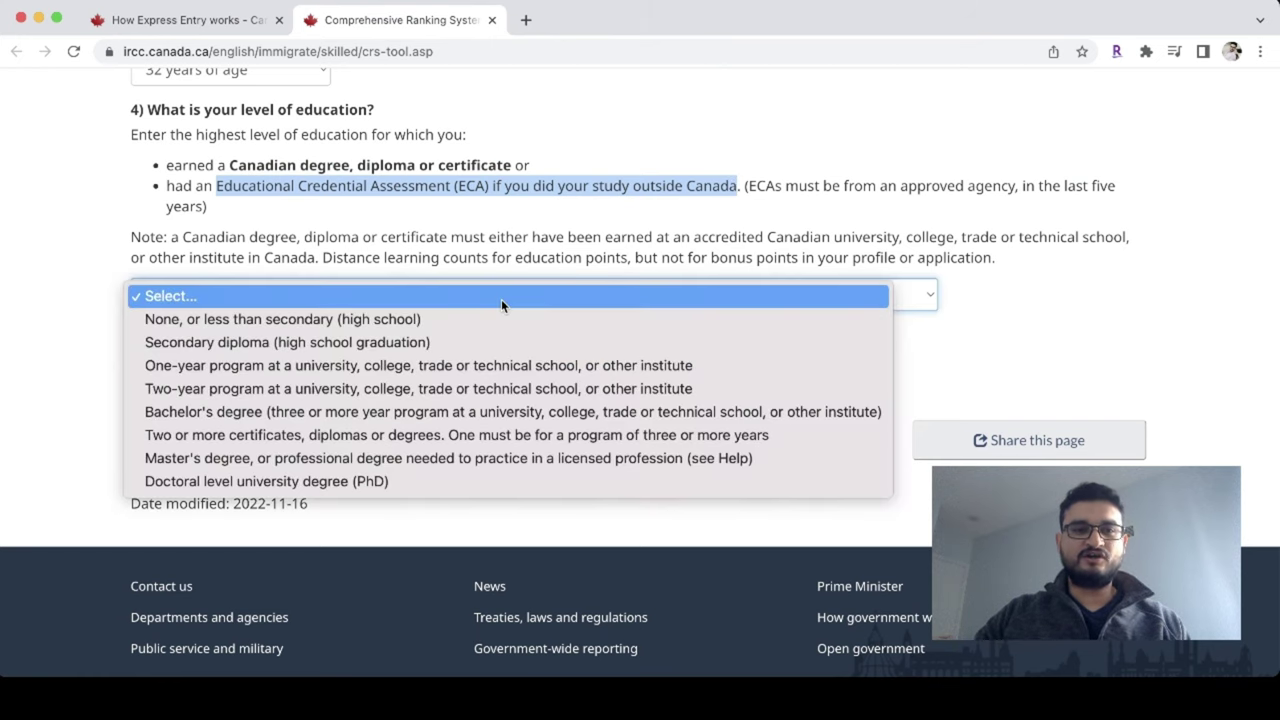
{"action": "left_click", "coordinate": [414, 460]}
Step: Answer No to having a Canadian degree, diploma or certificate, and open the test-results choices
{"action": "scroll", "coordinate": [525, 465], "scroll_direction": "down", "scroll_amount": 3}
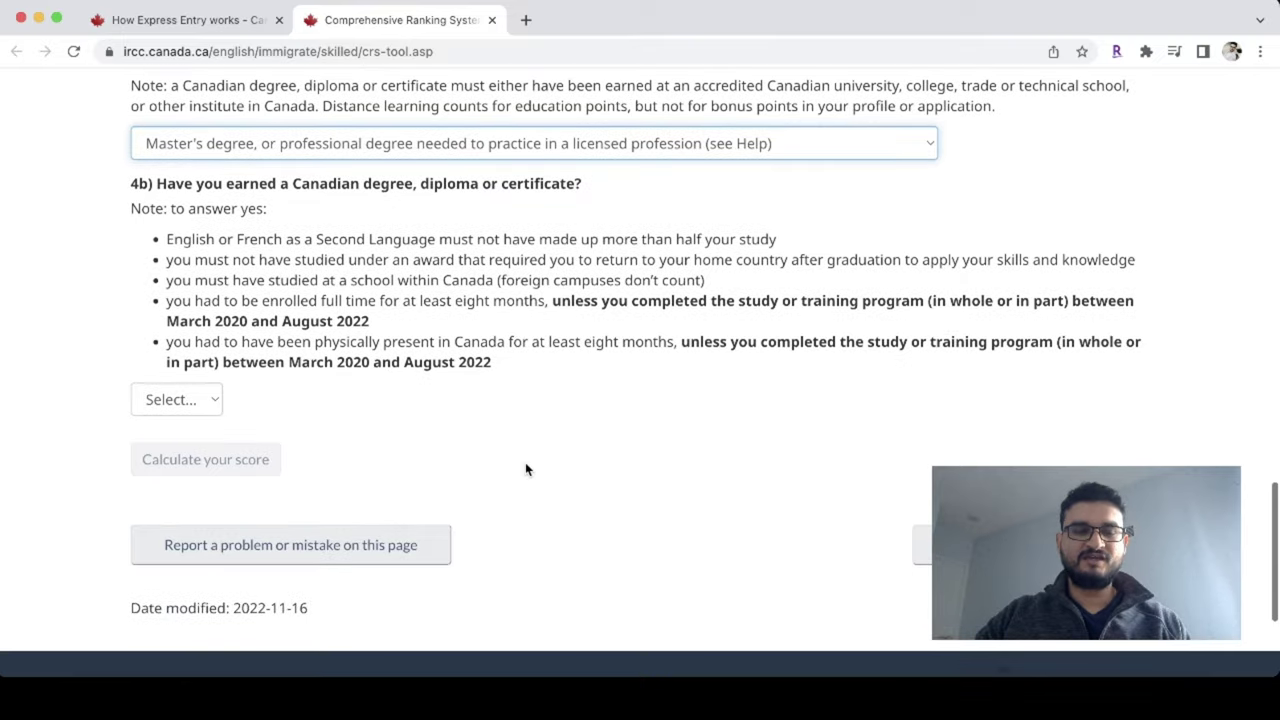
{"action": "scroll", "coordinate": [488, 223], "scroll_direction": "down", "scroll_amount": 1}
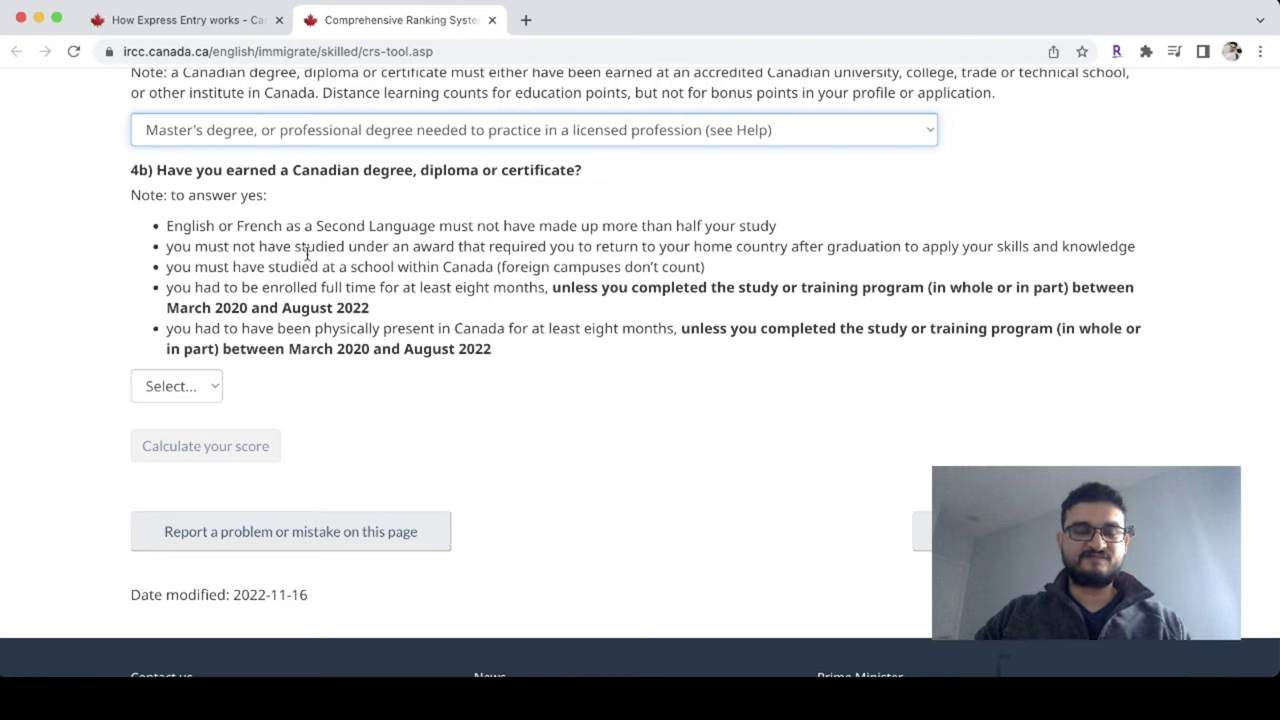
{"action": "left_click_drag", "start_coordinate": [157, 171], "coordinate": [577, 177]}
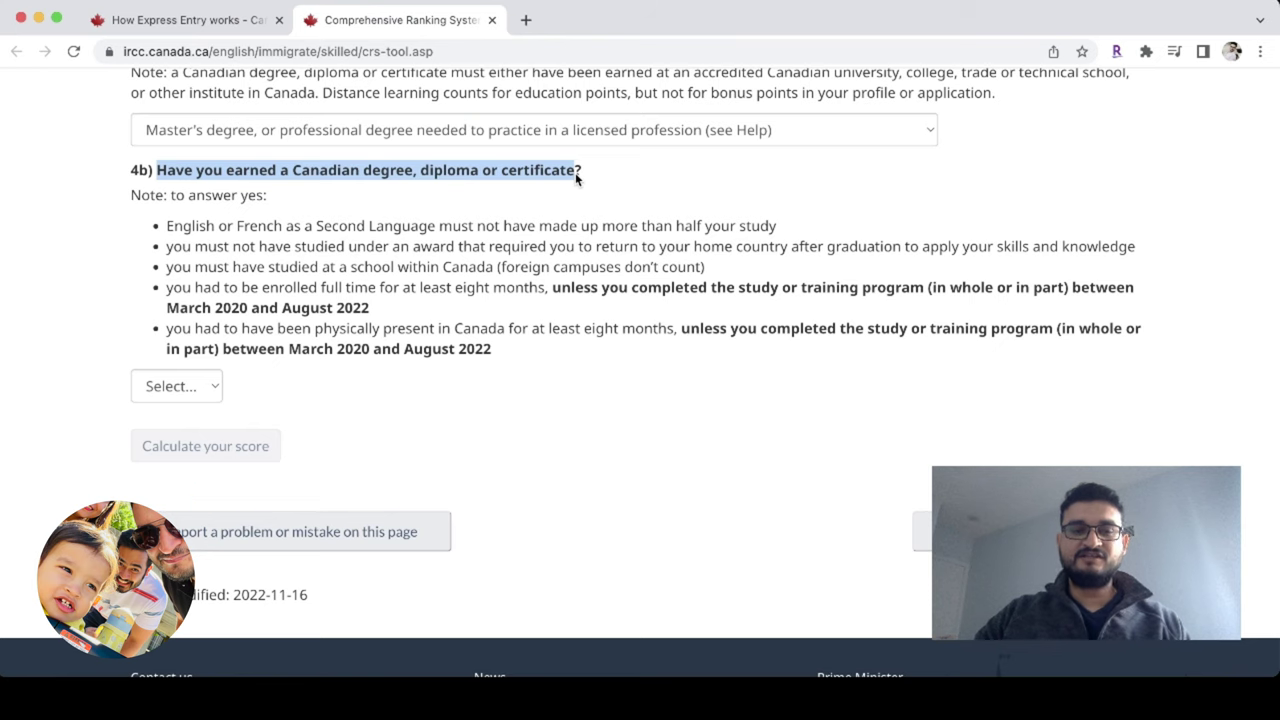
{"action": "left_click", "coordinate": [578, 177]}
{"action": "left_click", "coordinate": [198, 390]}
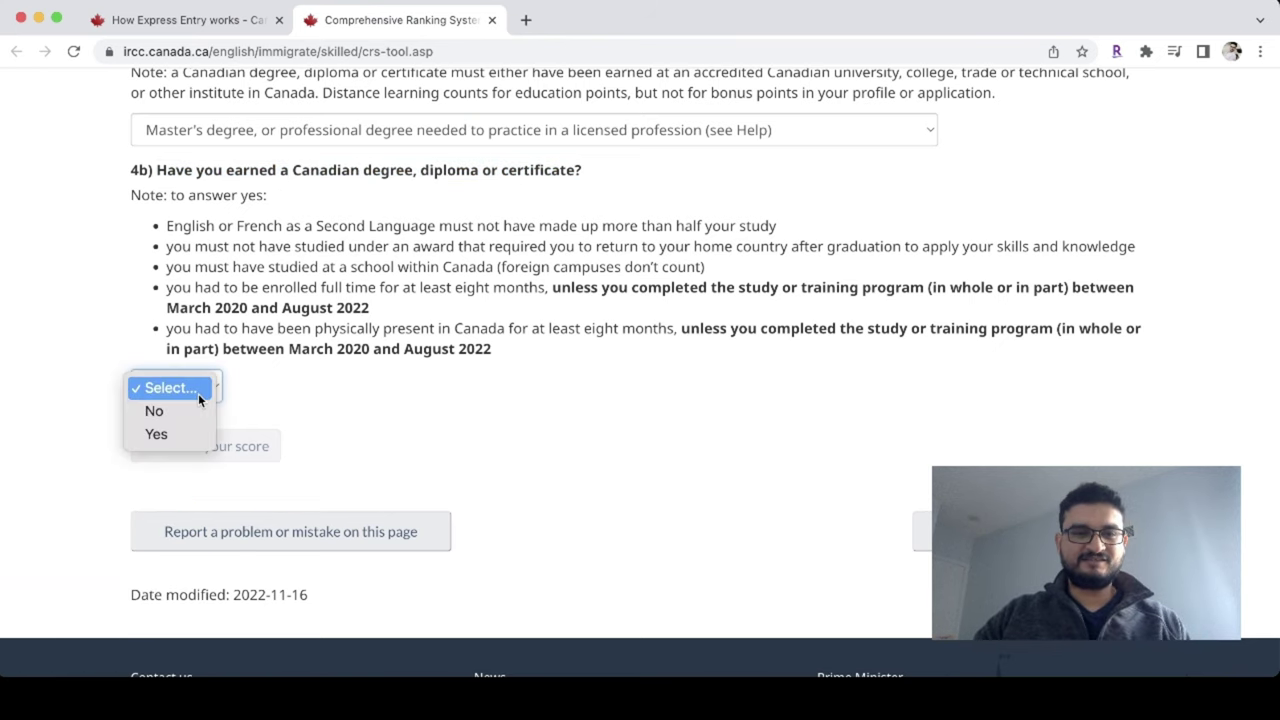
{"action": "left_click", "coordinate": [185, 411]}
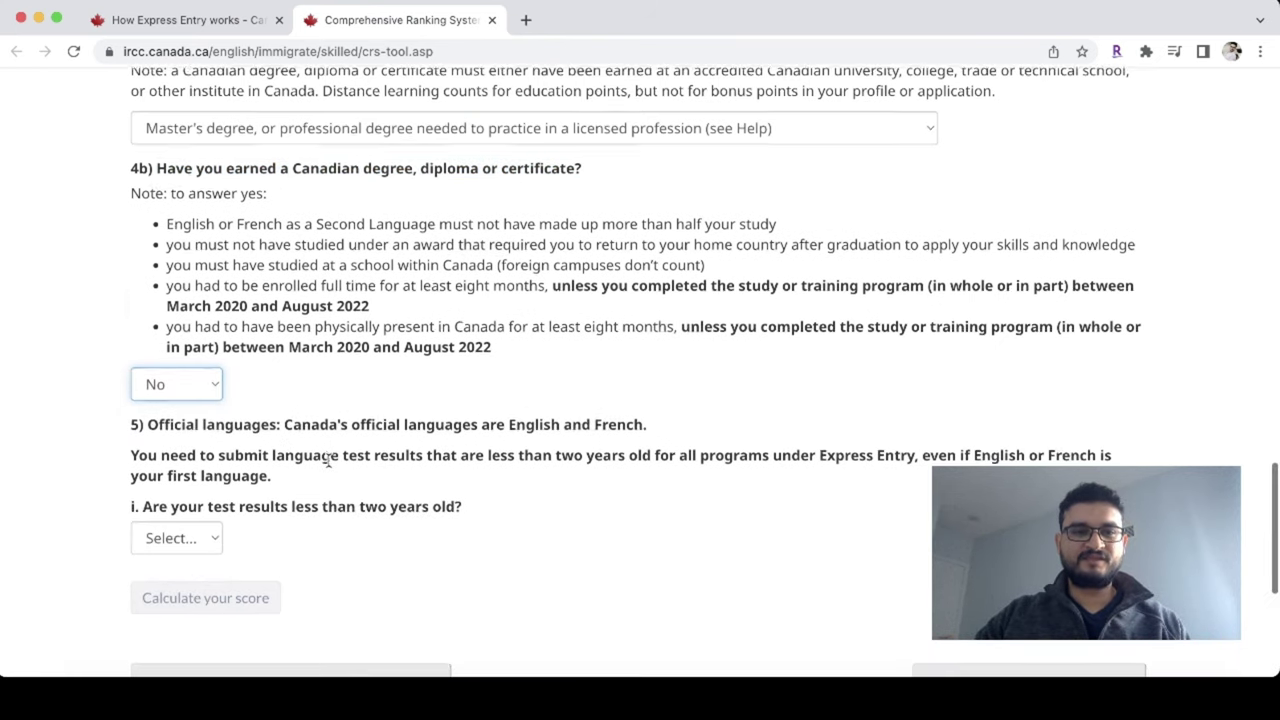
{"action": "scroll", "coordinate": [330, 420], "scroll_direction": "down", "scroll_amount": 3}
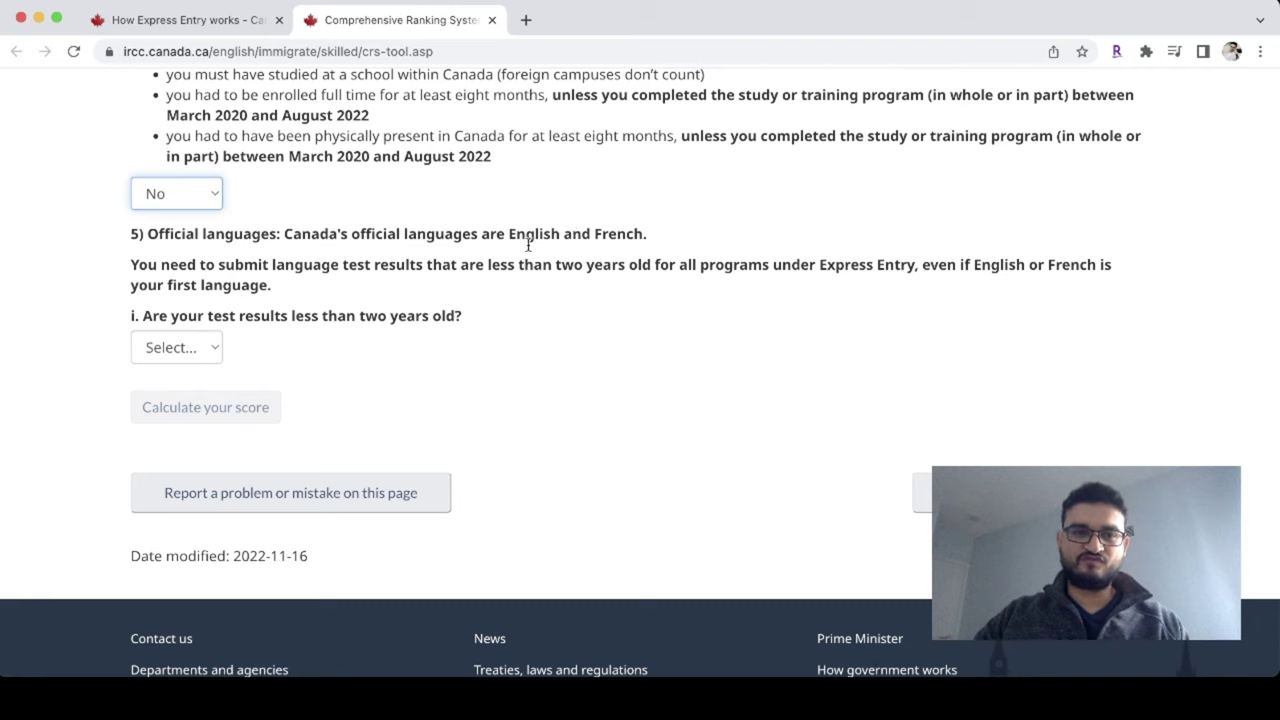
{"action": "left_click", "coordinate": [204, 347]}
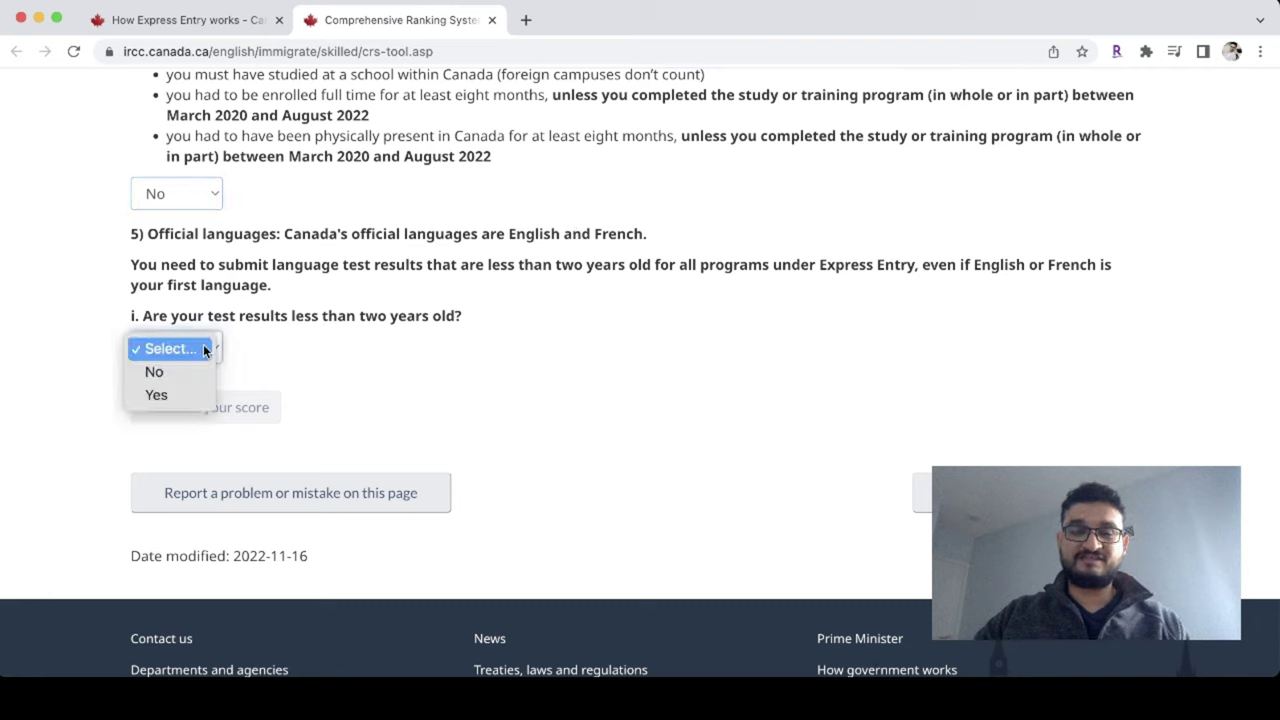
Step: Confirm test results are under two years old and choose IELTS as the test
{"action": "left_click", "coordinate": [176, 394]}
{"action": "scroll", "coordinate": [414, 417], "scroll_direction": "down", "scroll_amount": 2}
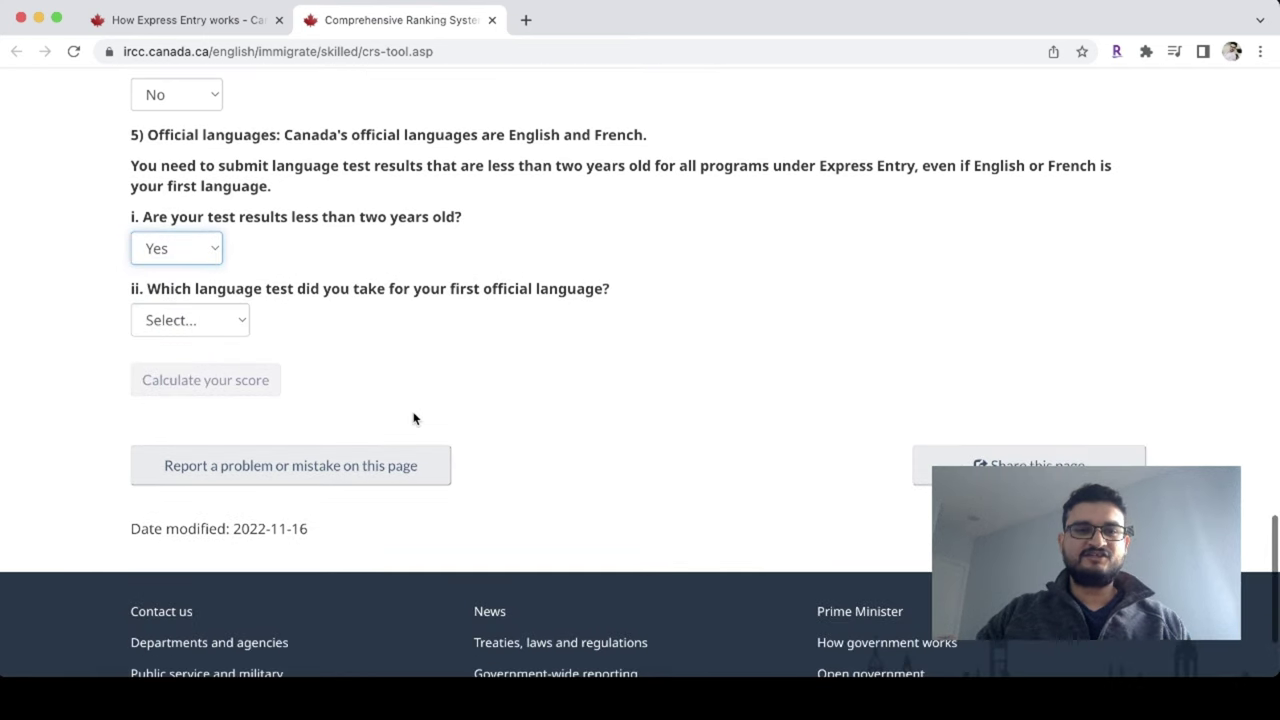
{"action": "left_click", "coordinate": [233, 328]}
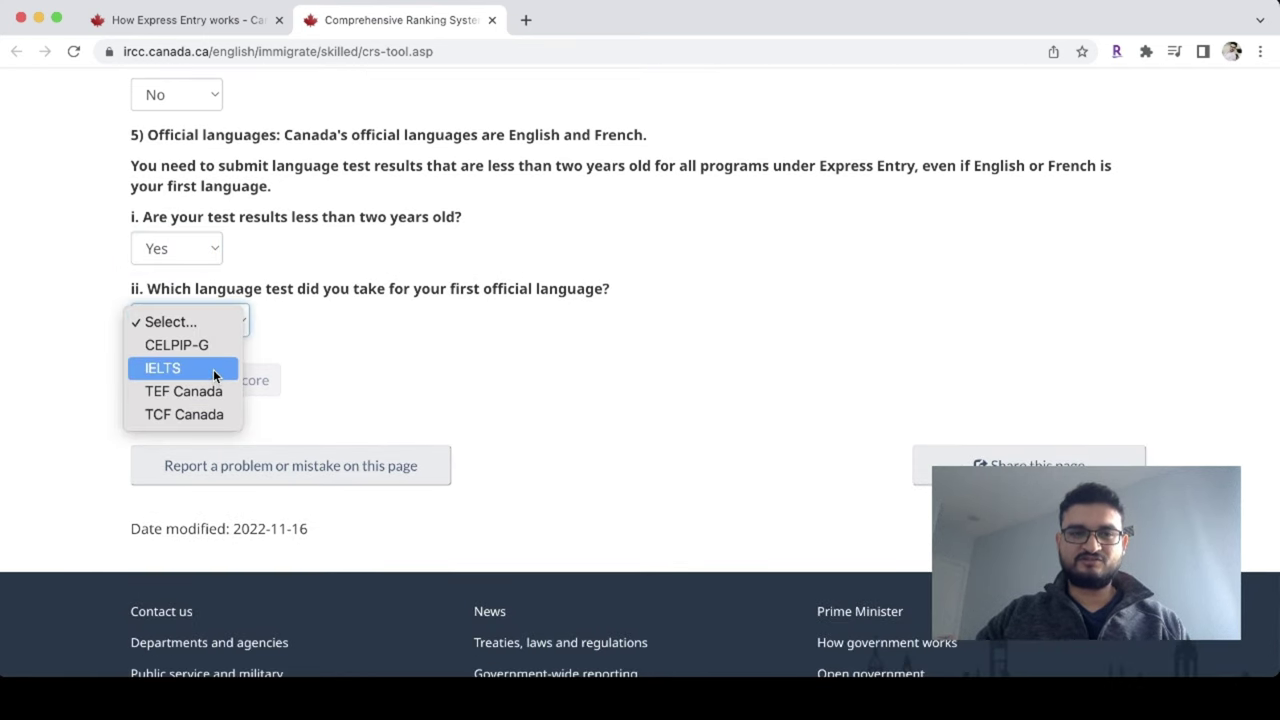
{"action": "left_click", "coordinate": [213, 369]}
Step: Enter IELTS scores: speaking 7.0, listening 8.5–9.0, reading 8.0–9.0, writing 7.0
{"action": "scroll", "coordinate": [290, 279], "scroll_direction": "down", "scroll_amount": 4}
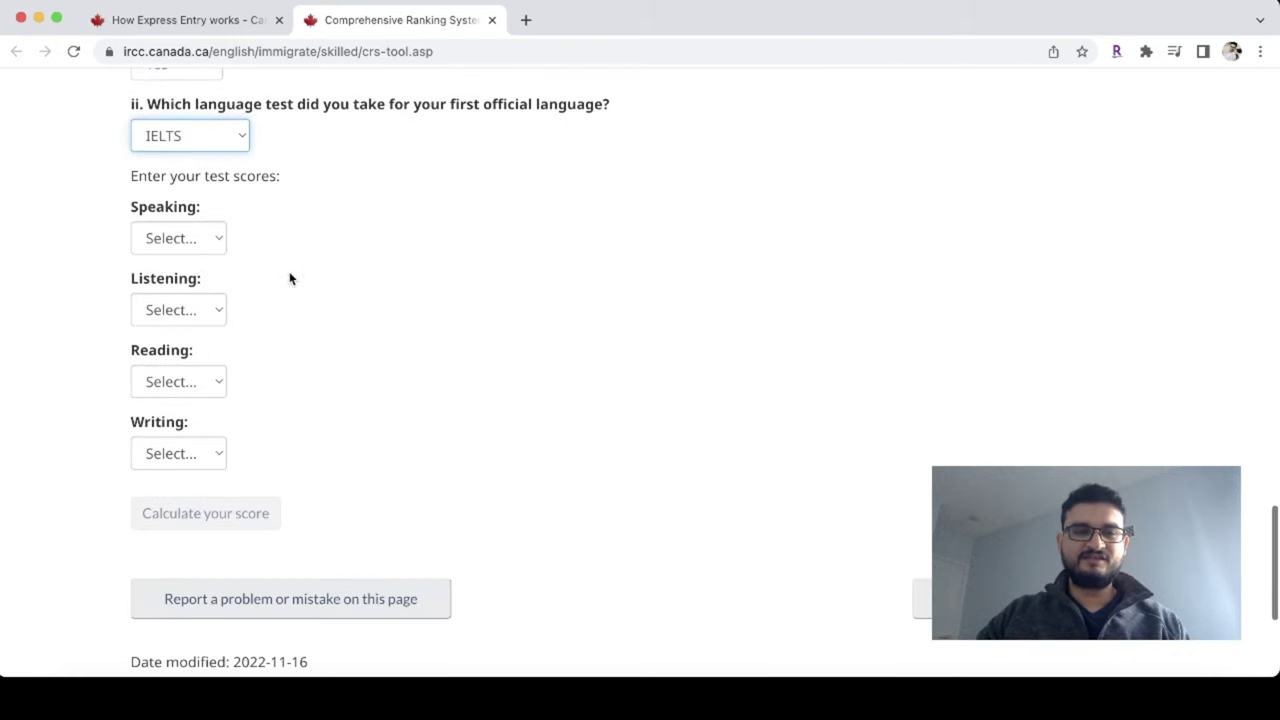
{"action": "left_click", "coordinate": [180, 237]}
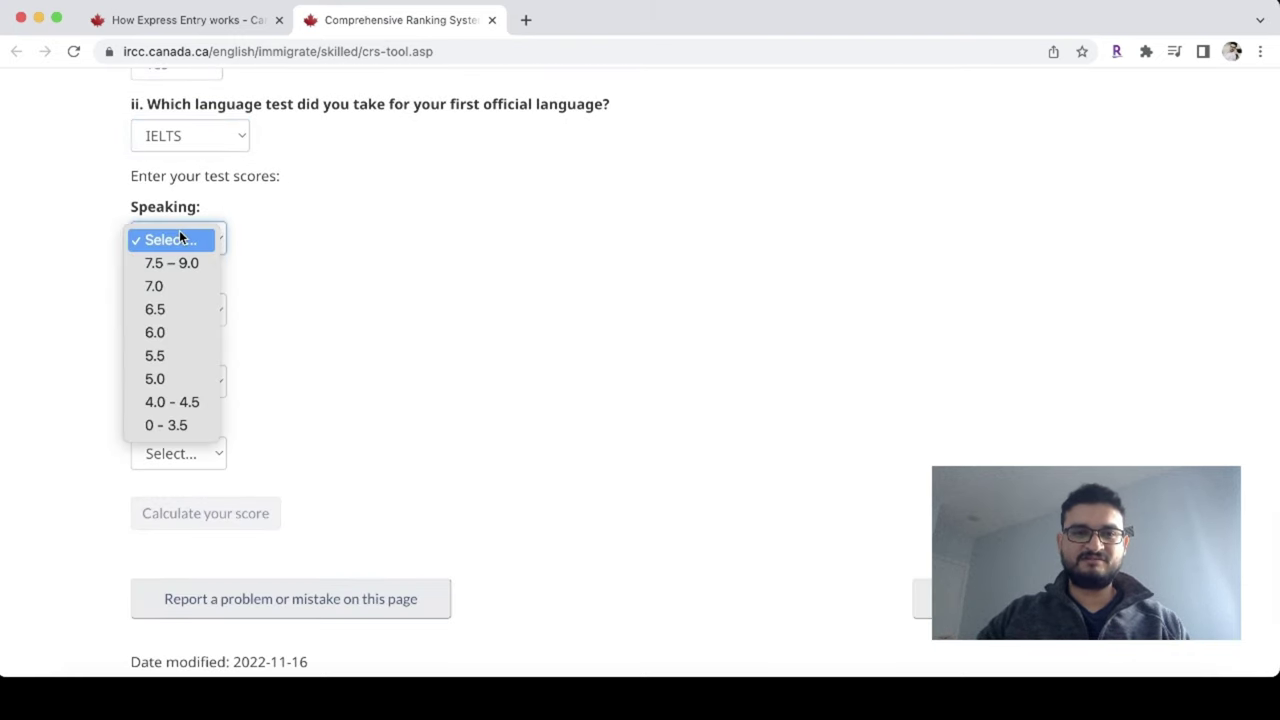
{"action": "left_click", "coordinate": [182, 285]}
{"action": "left_click", "coordinate": [199, 311]}
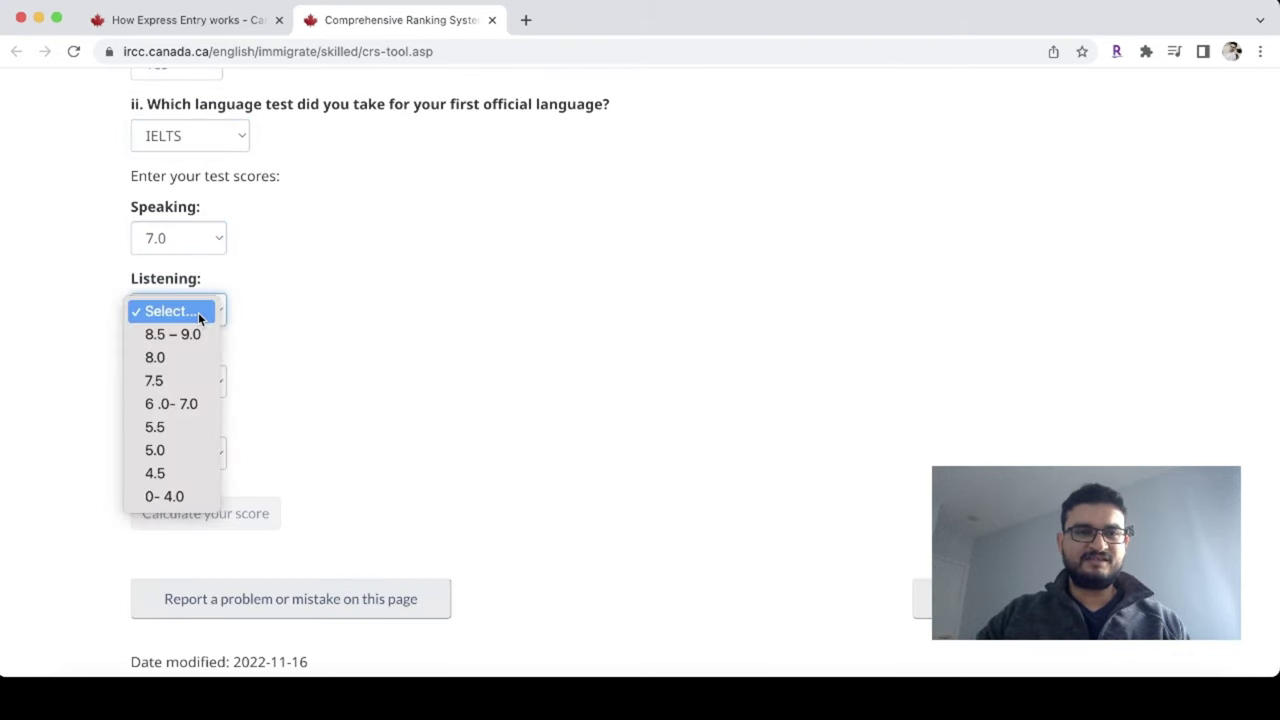
{"action": "left_click", "coordinate": [204, 334]}
{"action": "left_click", "coordinate": [206, 383]}
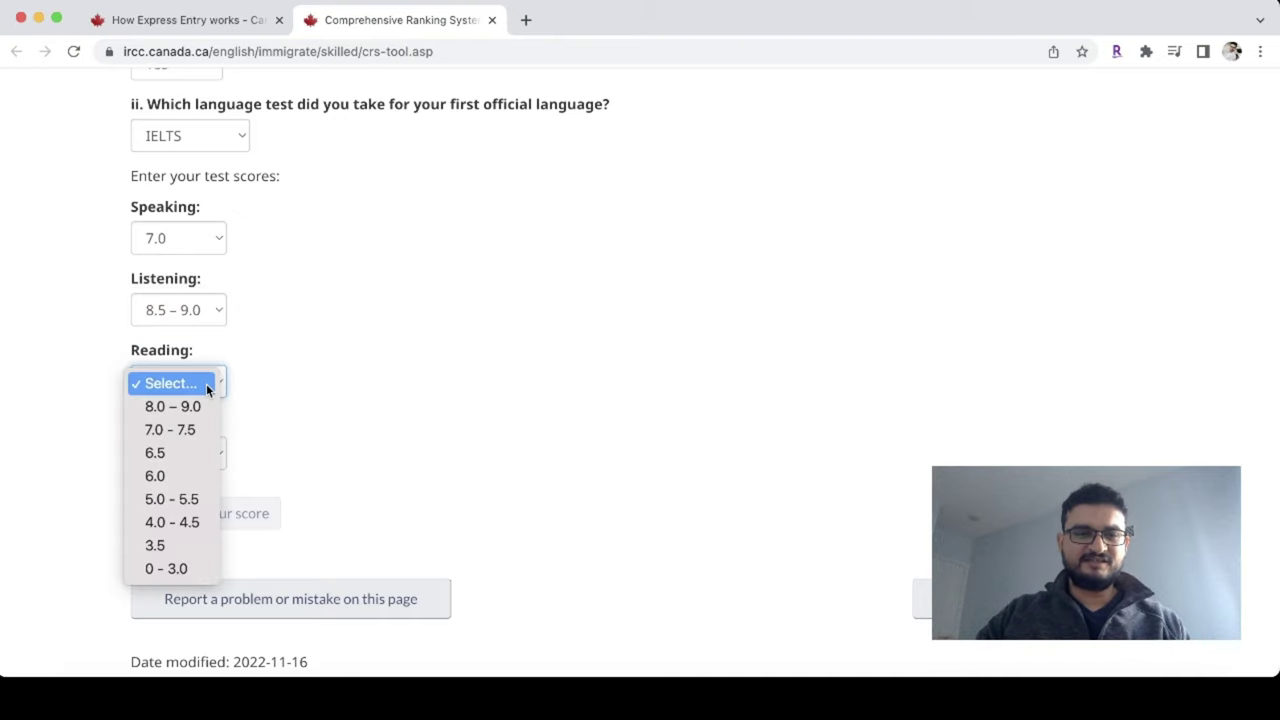
{"action": "left_click", "coordinate": [204, 404]}
{"action": "left_click", "coordinate": [209, 452]}
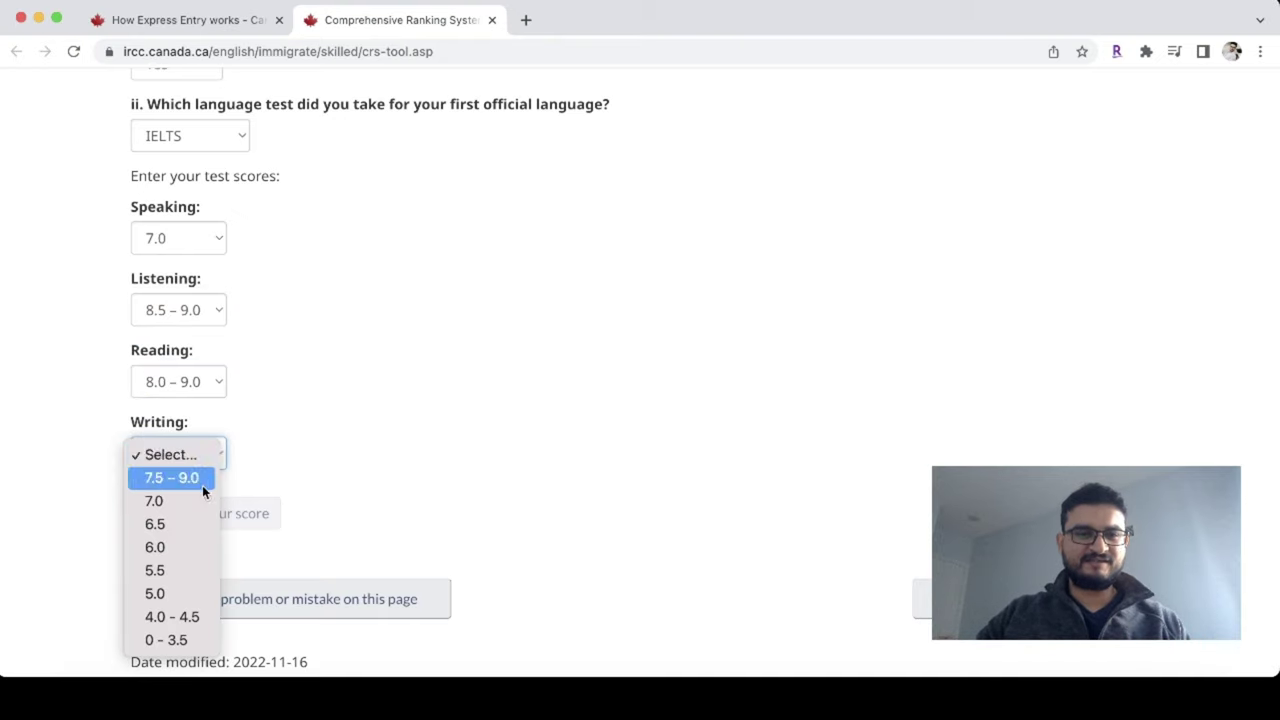
{"action": "left_click", "coordinate": [200, 498]}
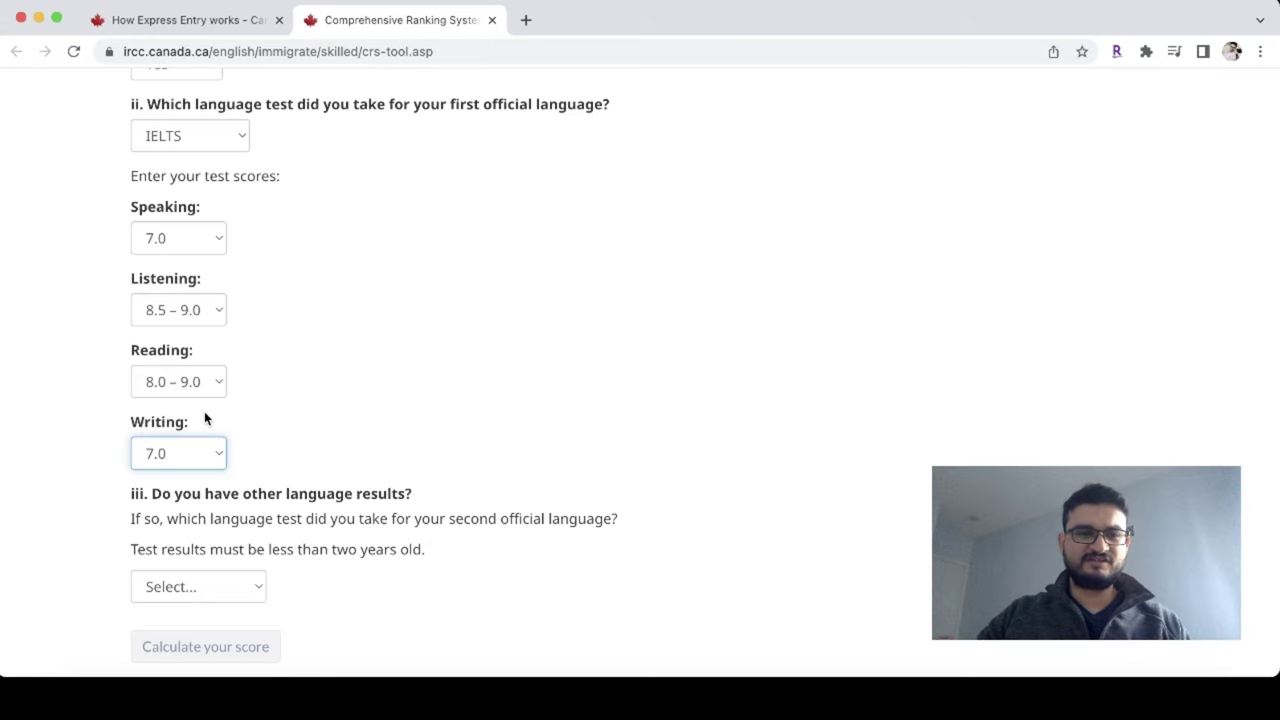
Step: Mark the second official language test as not applicable
{"action": "scroll", "coordinate": [296, 437], "scroll_direction": "down", "scroll_amount": 2}
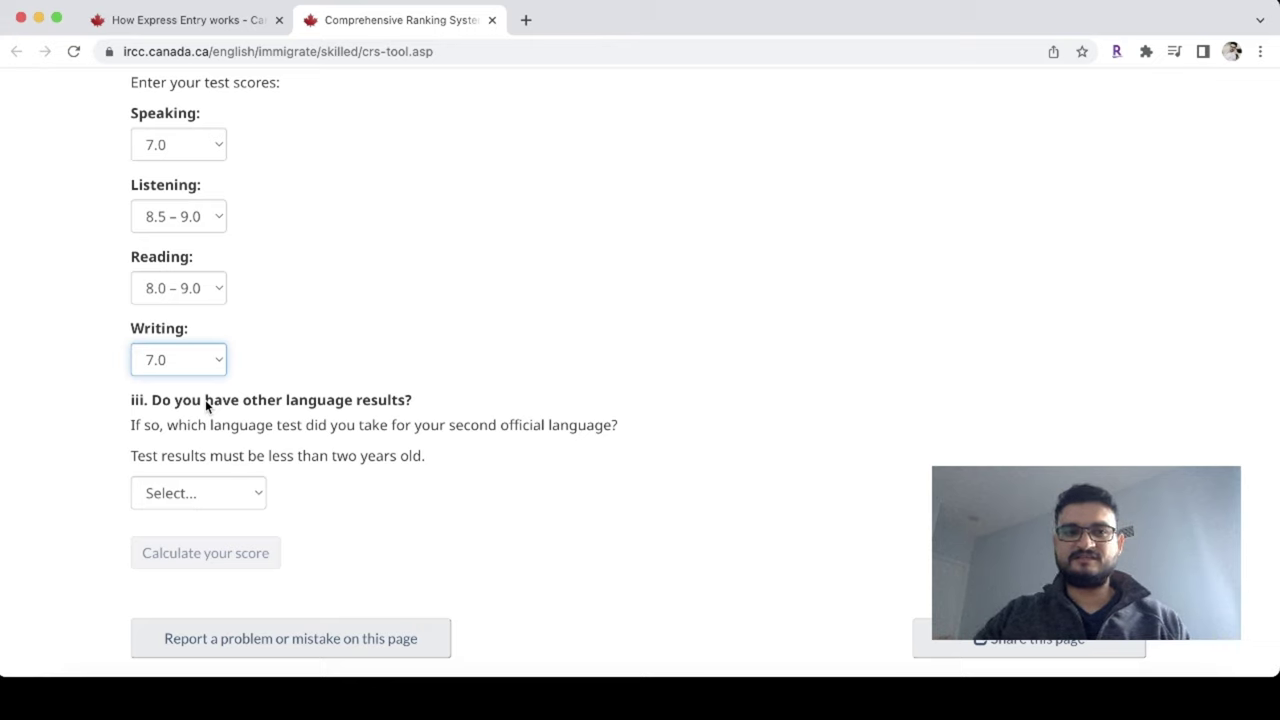
{"action": "left_click", "coordinate": [255, 500]}
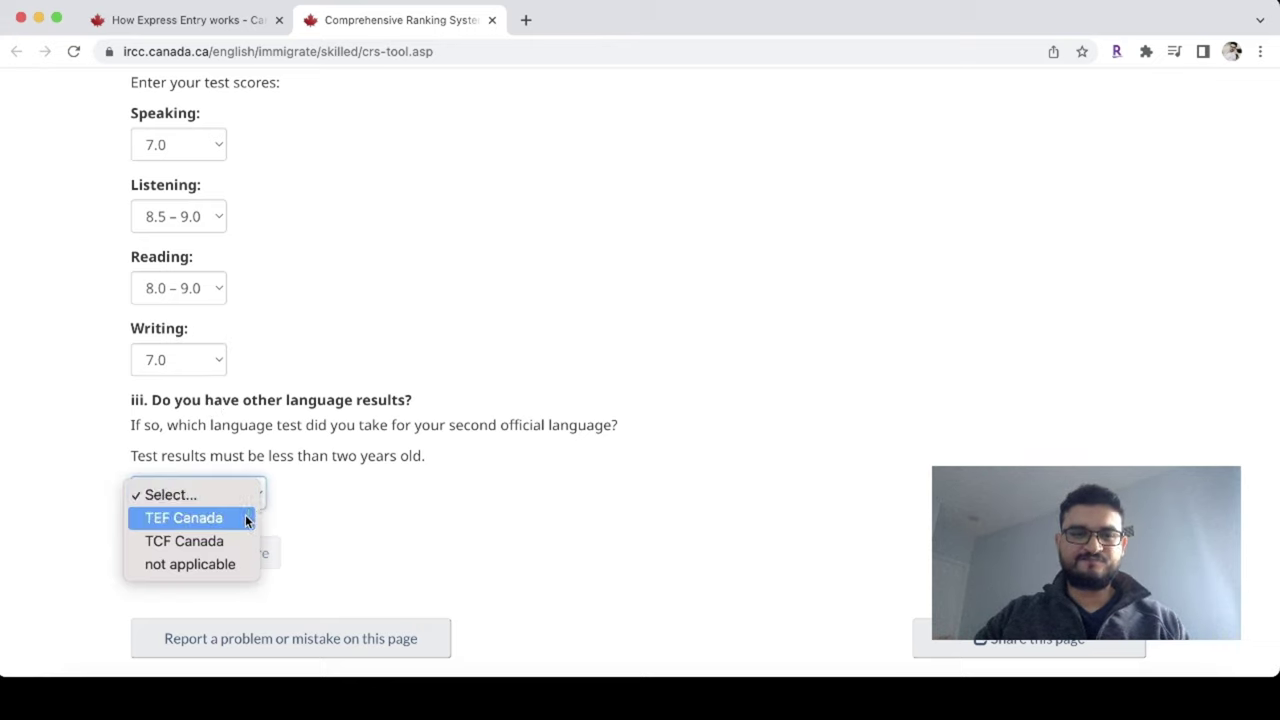
{"action": "left_click", "coordinate": [233, 567]}
Step: Set Canadian skilled work experience to none or less than a year
{"action": "scroll", "coordinate": [427, 523], "scroll_direction": "down", "scroll_amount": 5}
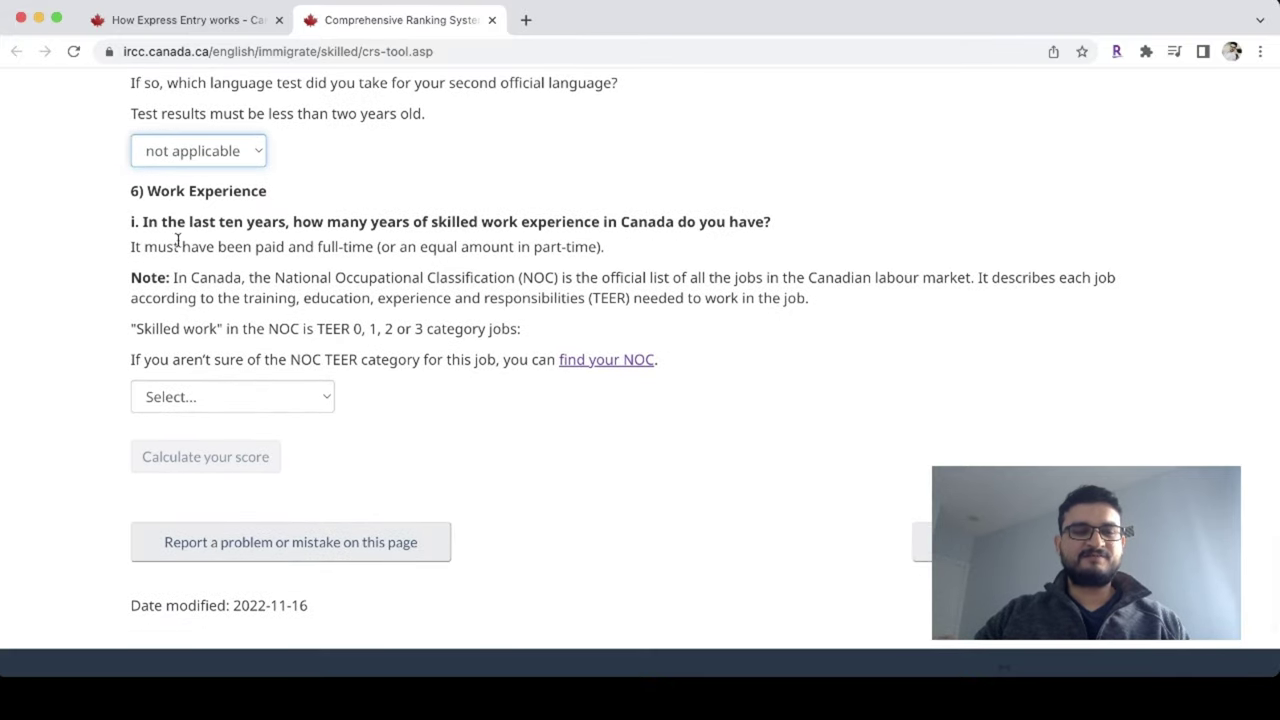
{"action": "left_click", "coordinate": [143, 225]}
{"action": "left_click_drag", "start_coordinate": [143, 225], "coordinate": [646, 225]}
{"action": "left_click", "coordinate": [538, 241]}
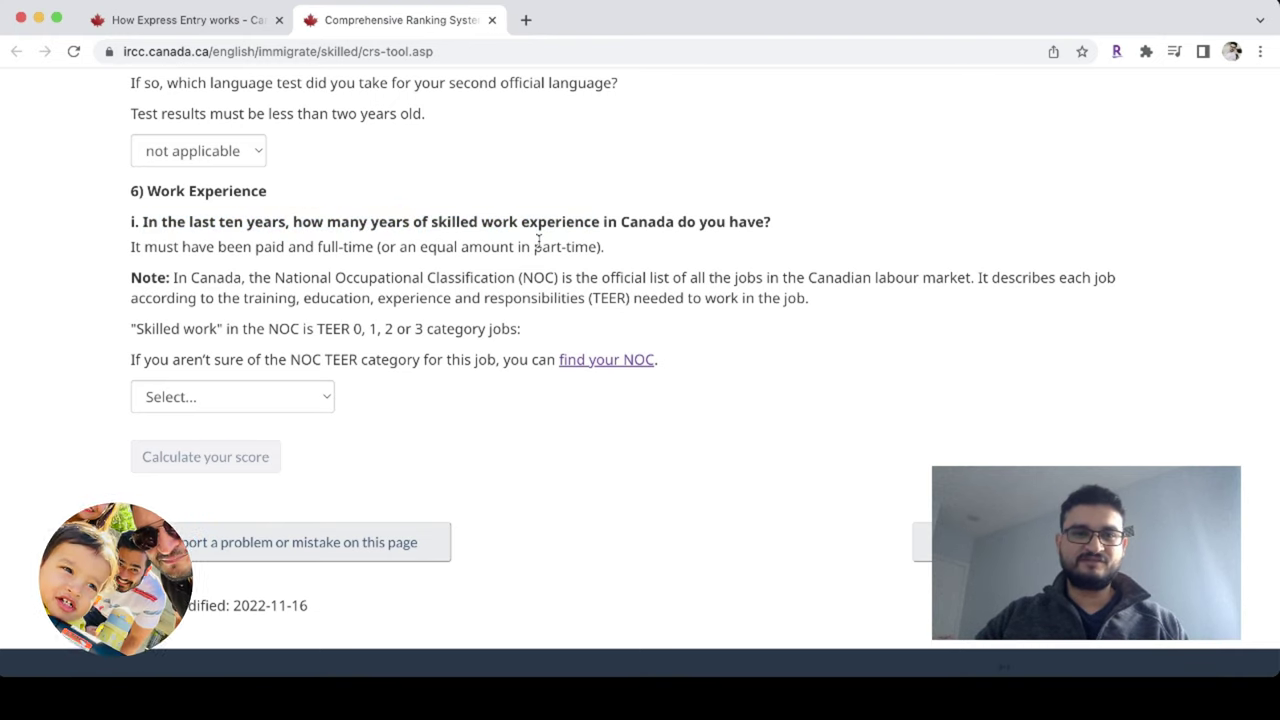
{"action": "left_click", "coordinate": [293, 397]}
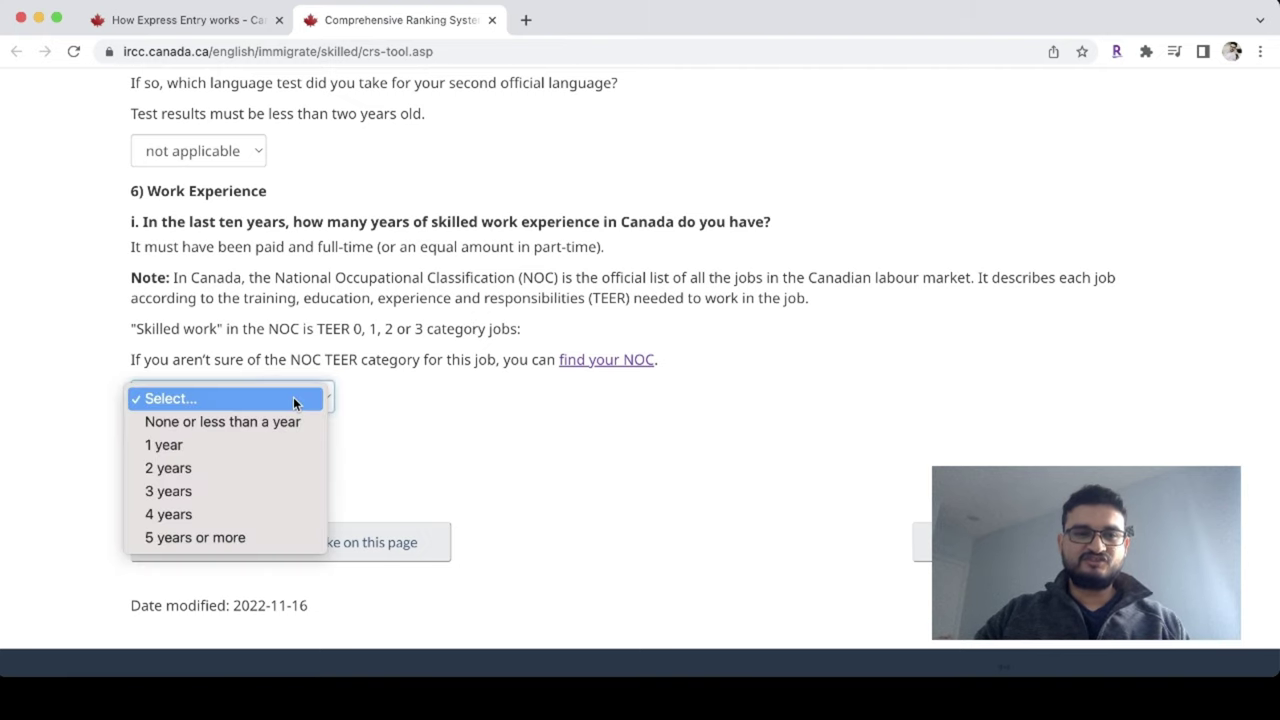
{"action": "left_click", "coordinate": [280, 423]}
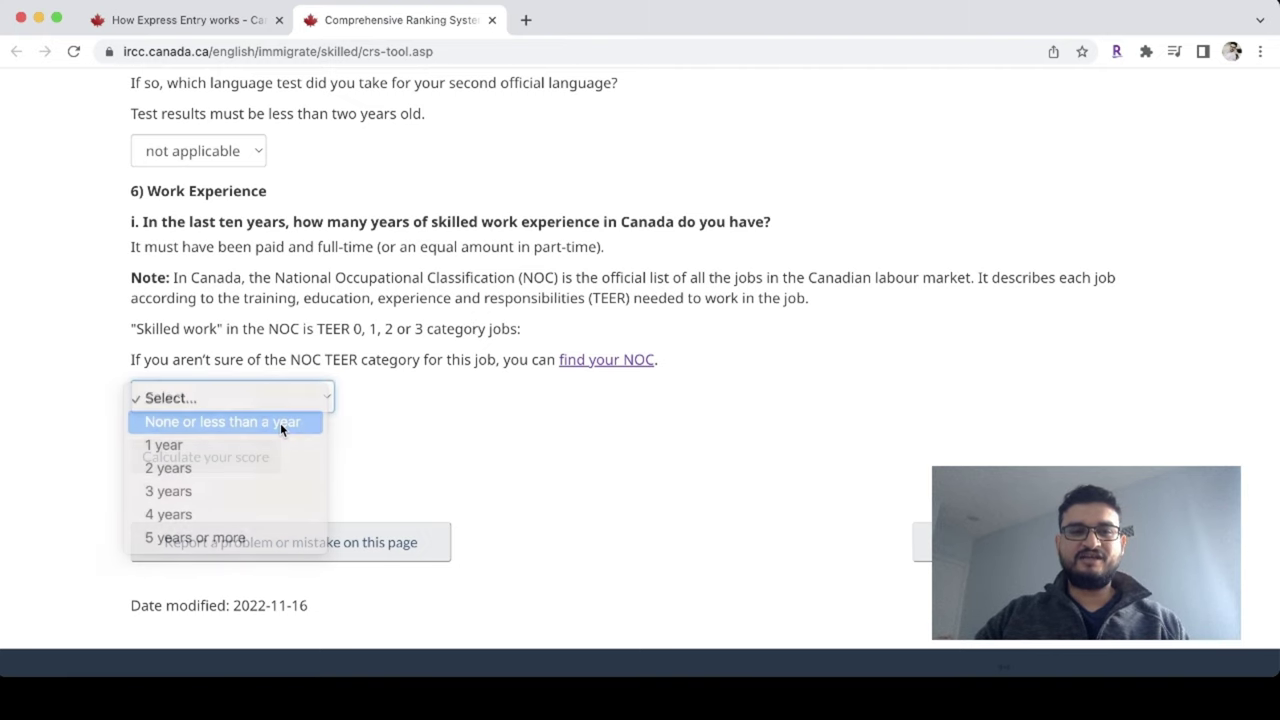
Step: Highlight the NOC TEER and full-time requirements, then set foreign experience to 3 years or more
{"action": "scroll", "coordinate": [541, 437], "scroll_direction": "down", "scroll_amount": 2}
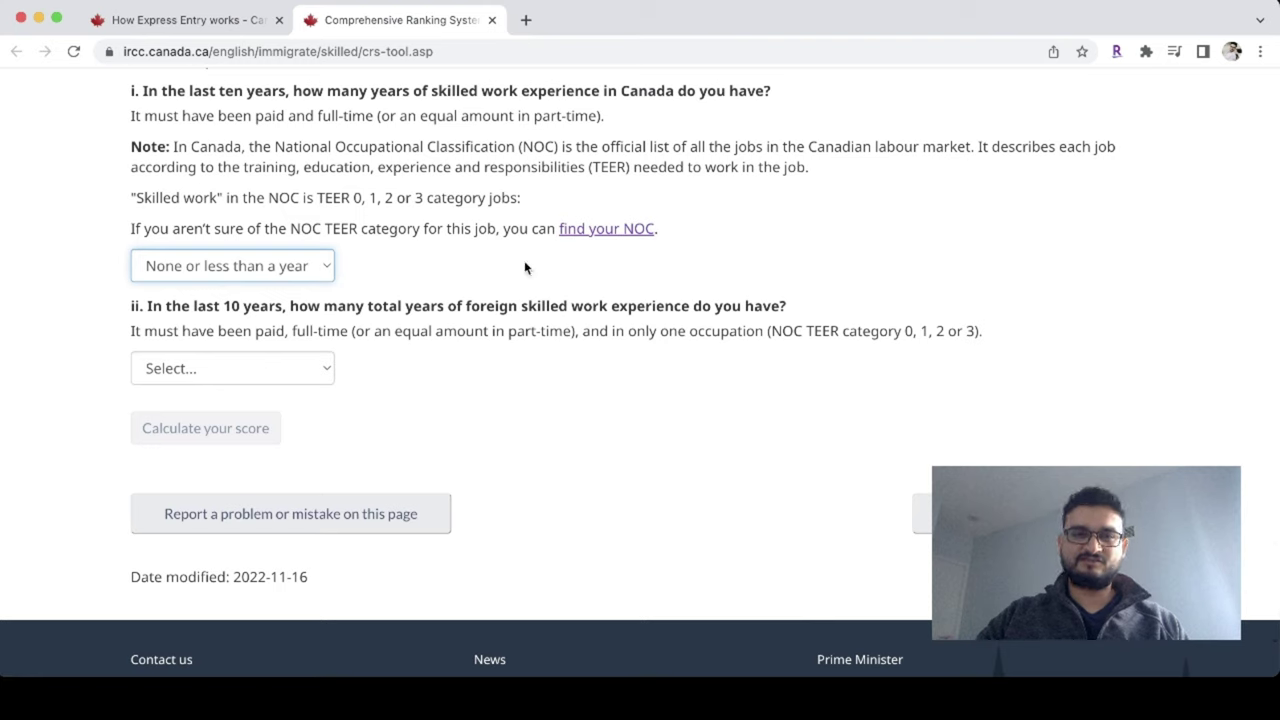
{"action": "left_click_drag", "start_coordinate": [269, 197], "coordinate": [529, 203]}
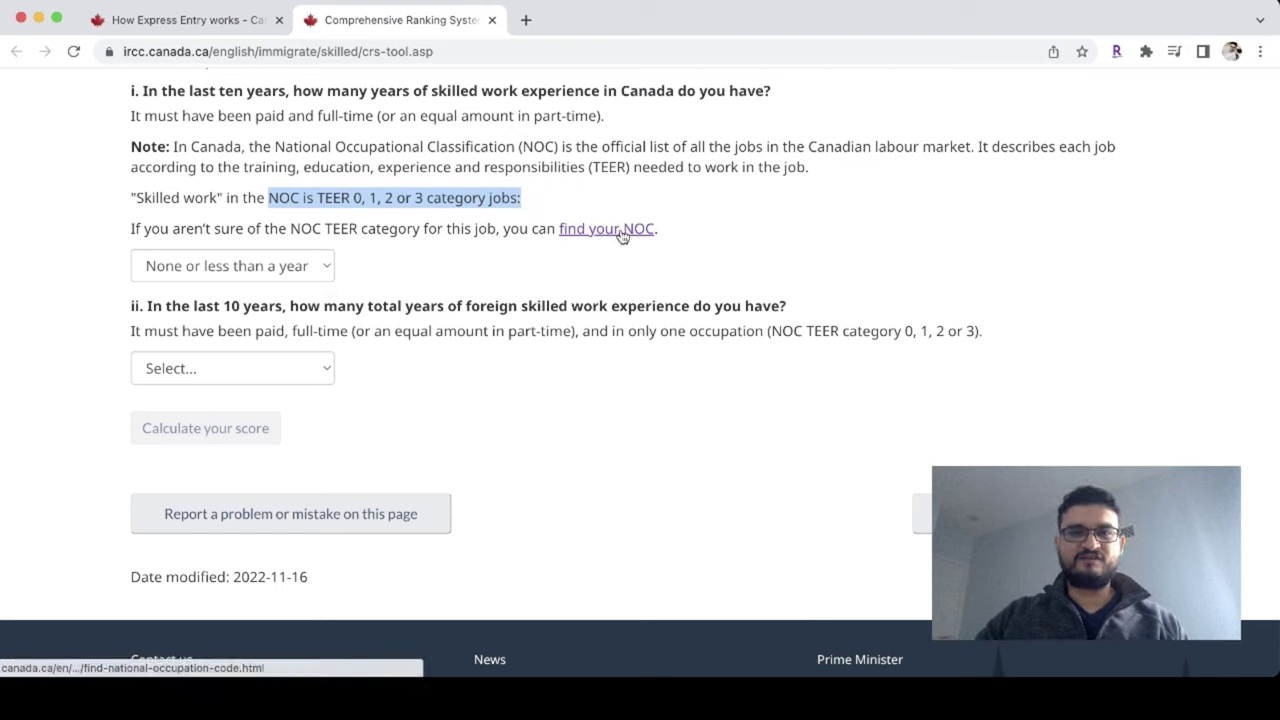
{"action": "left_click", "coordinate": [499, 313]}
{"action": "key", "text": "Tab"}
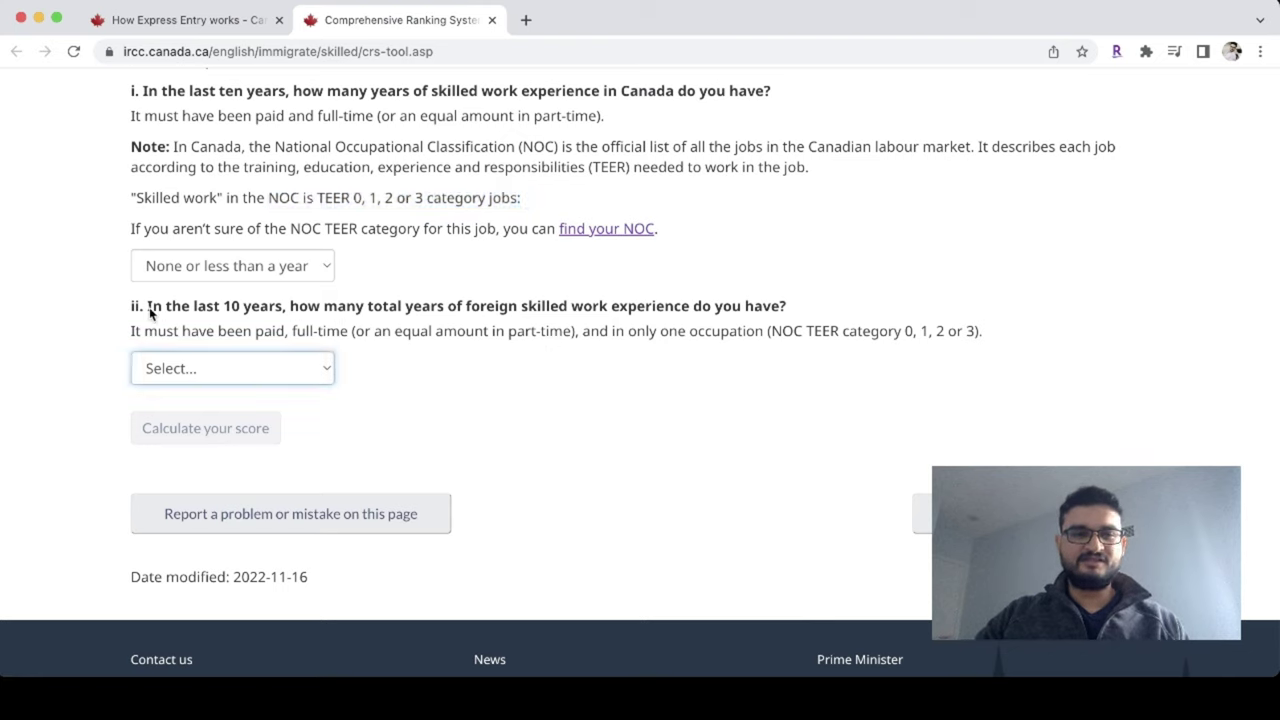
{"action": "left_click_drag", "start_coordinate": [148, 310], "coordinate": [681, 305]}
{"action": "key", "text": "Tab"}
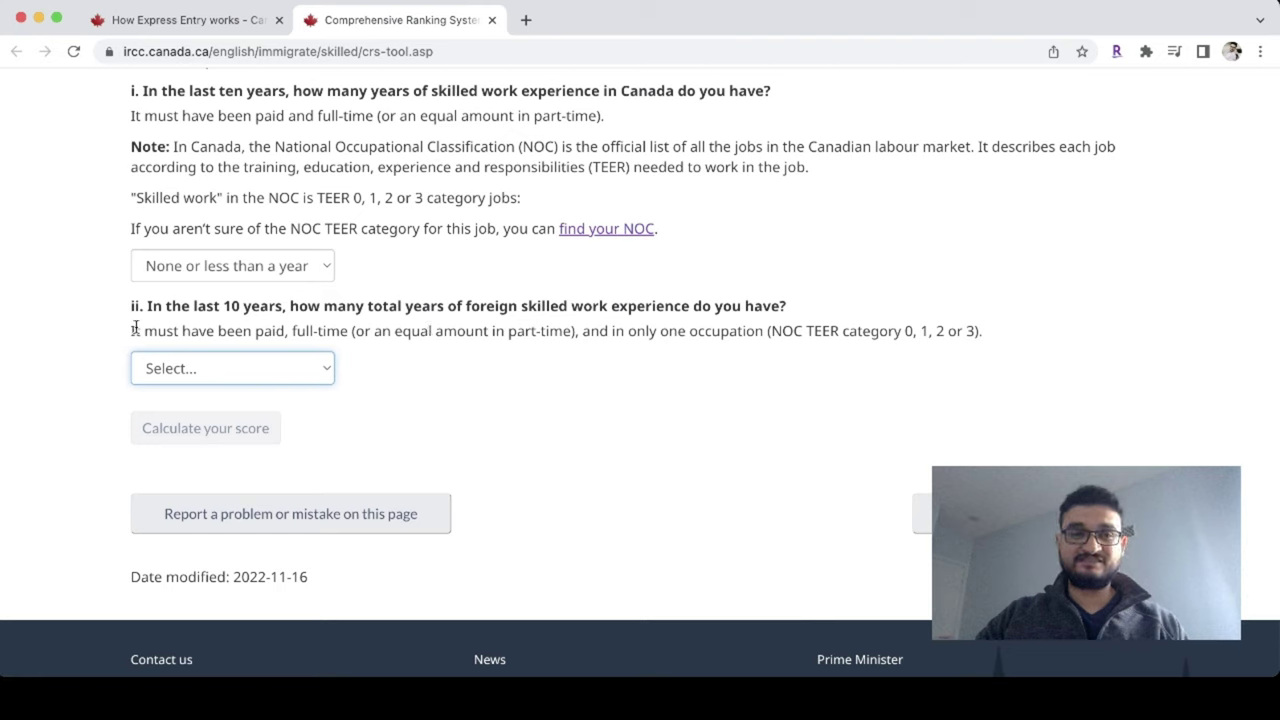
{"action": "left_click_drag", "start_coordinate": [129, 330], "coordinate": [143, 330]}
{"action": "left_click_drag", "start_coordinate": [256, 331], "coordinate": [773, 332]}
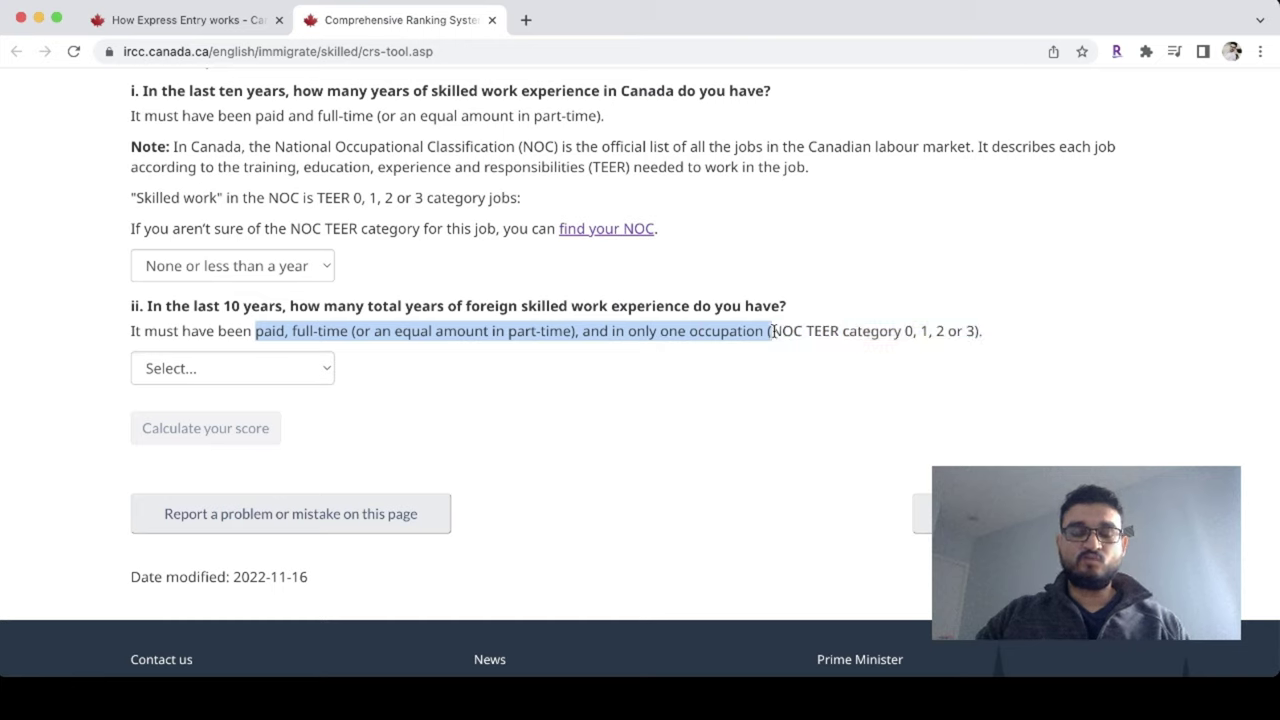
{"action": "left_click", "coordinate": [320, 369]}
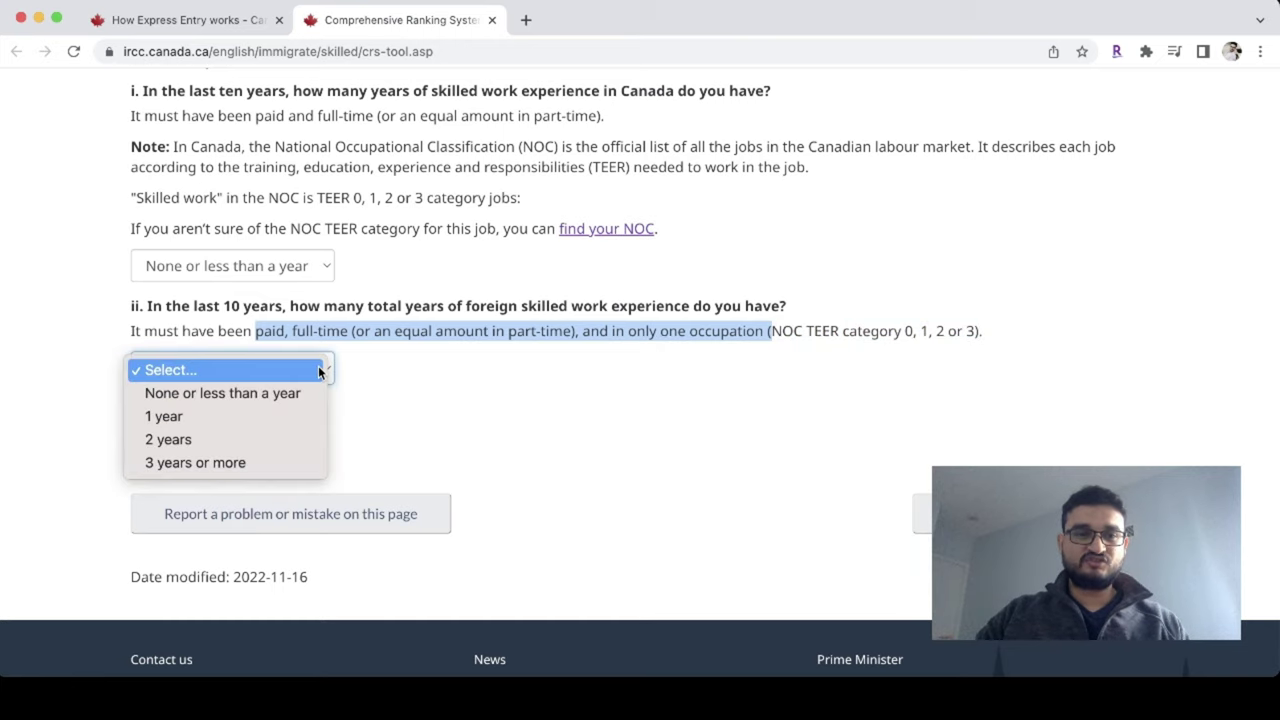
{"action": "left_click", "coordinate": [275, 462]}
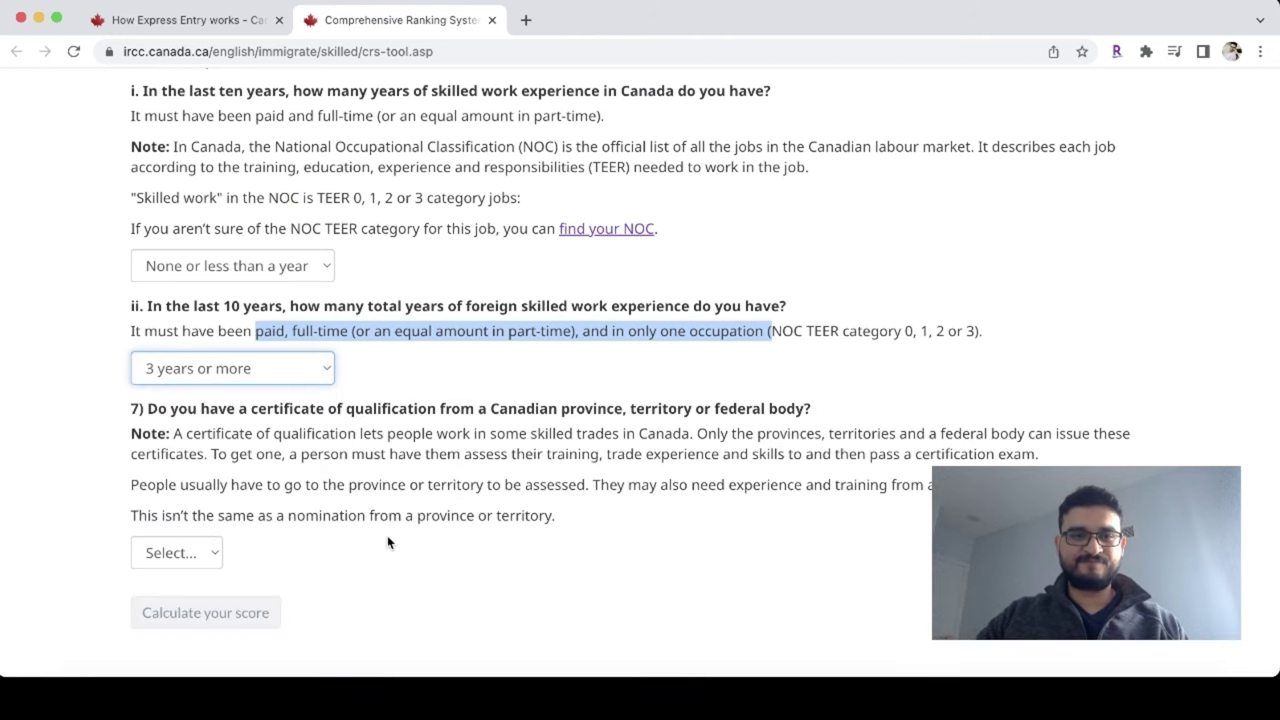
{"action": "scroll", "coordinate": [387, 535], "scroll_direction": "down", "scroll_amount": 2}
{"action": "scroll", "coordinate": [387, 543], "scroll_direction": "down", "scroll_amount": 2}
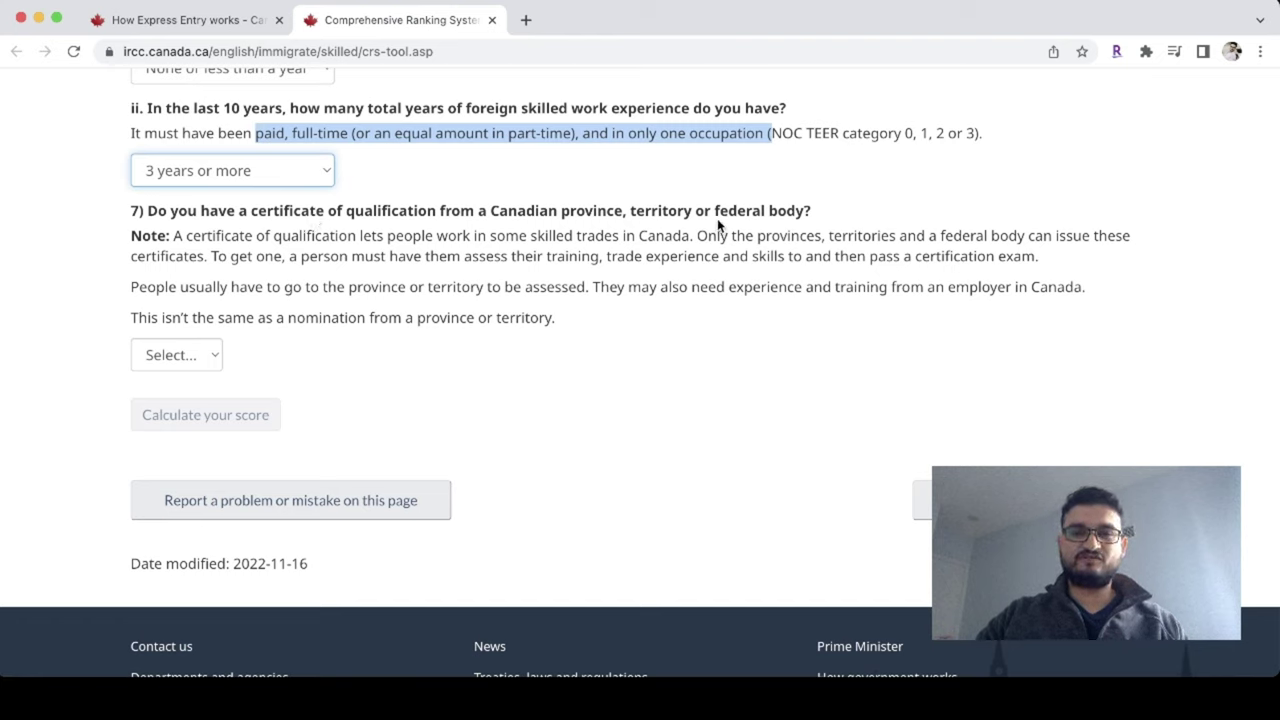
Step: Answer No to the certificate of qualification and valid job offer questions
{"action": "left_click", "coordinate": [190, 356]}
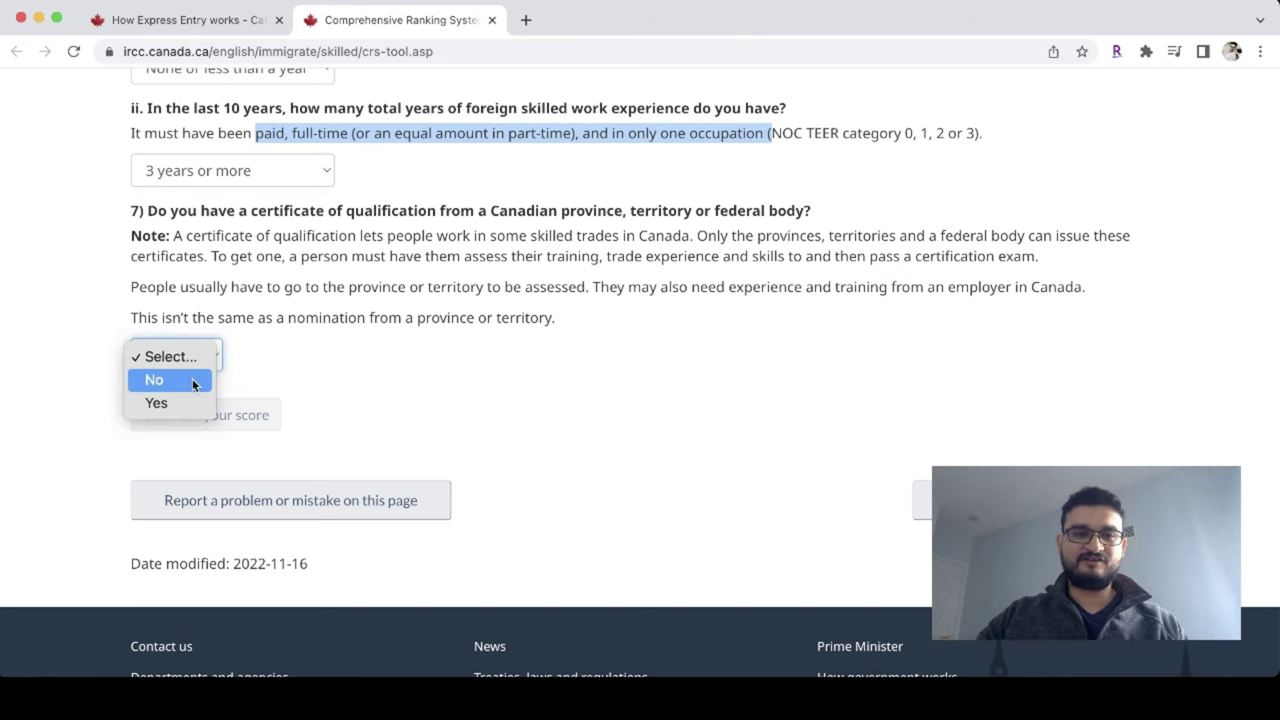
{"action": "left_click", "coordinate": [191, 378]}
{"action": "scroll", "coordinate": [348, 430], "scroll_direction": "down", "scroll_amount": 5}
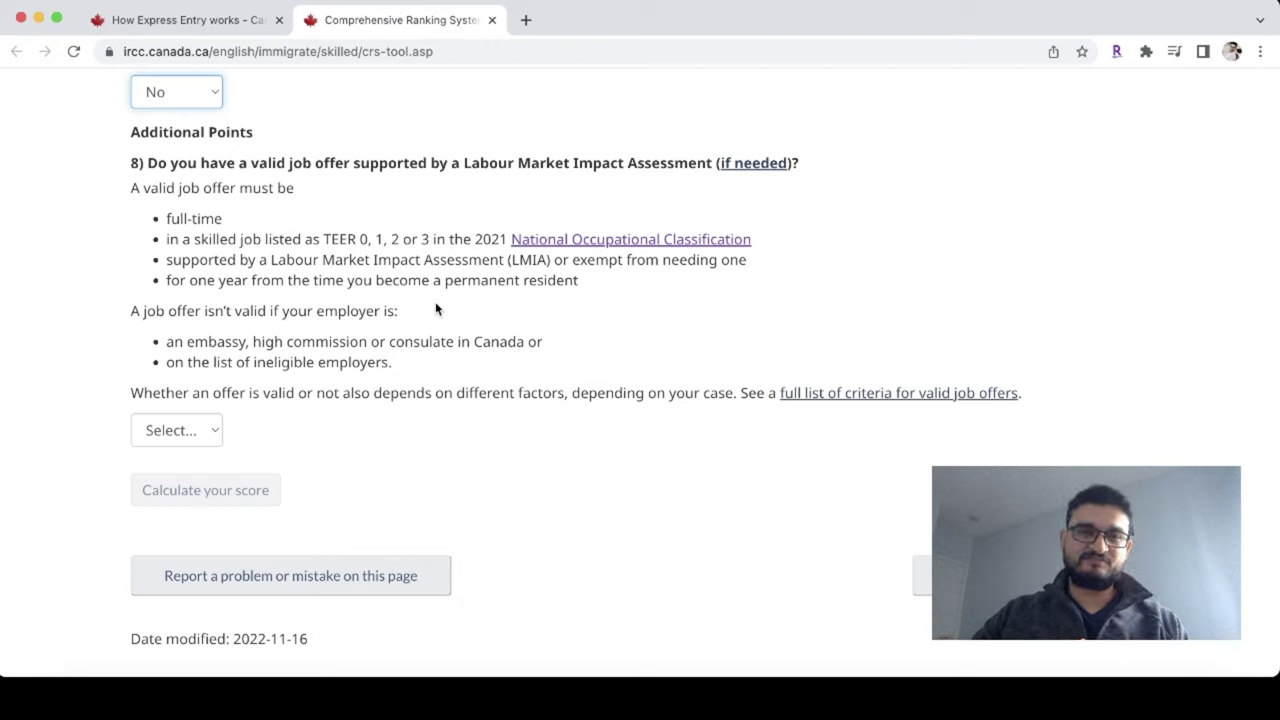
{"action": "left_click", "coordinate": [200, 438]}
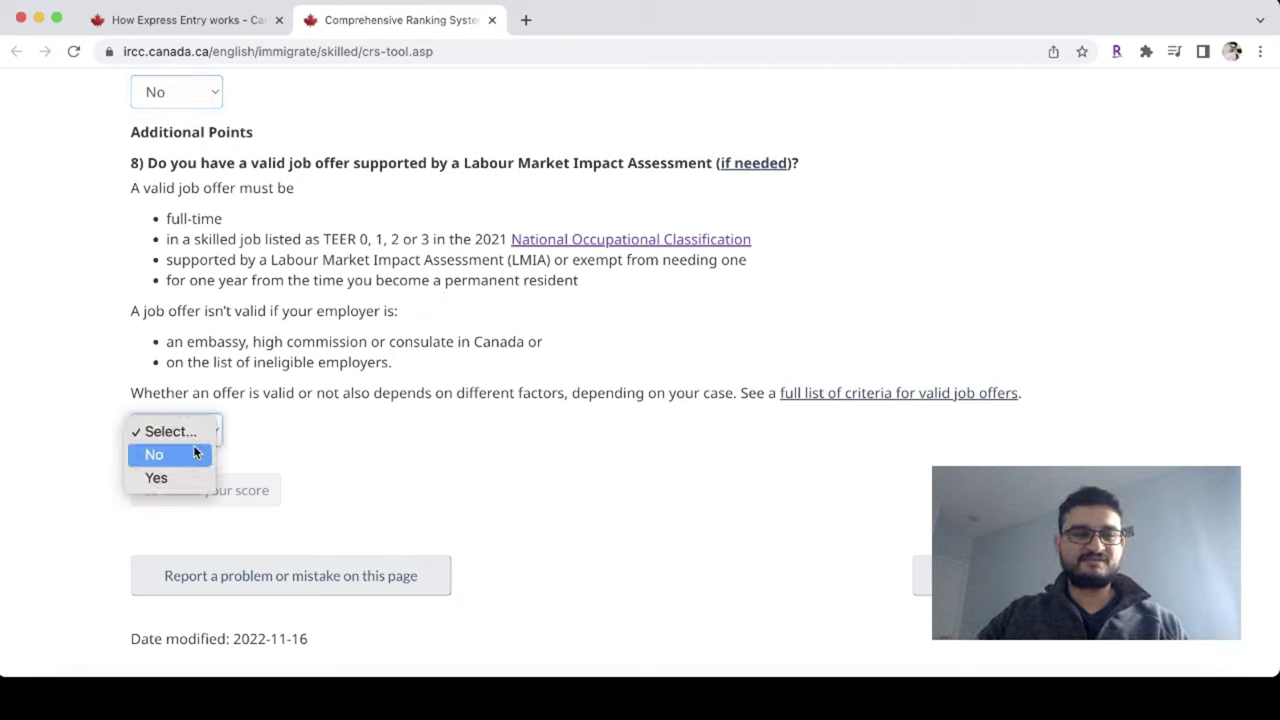
{"action": "left_click", "coordinate": [196, 458]}
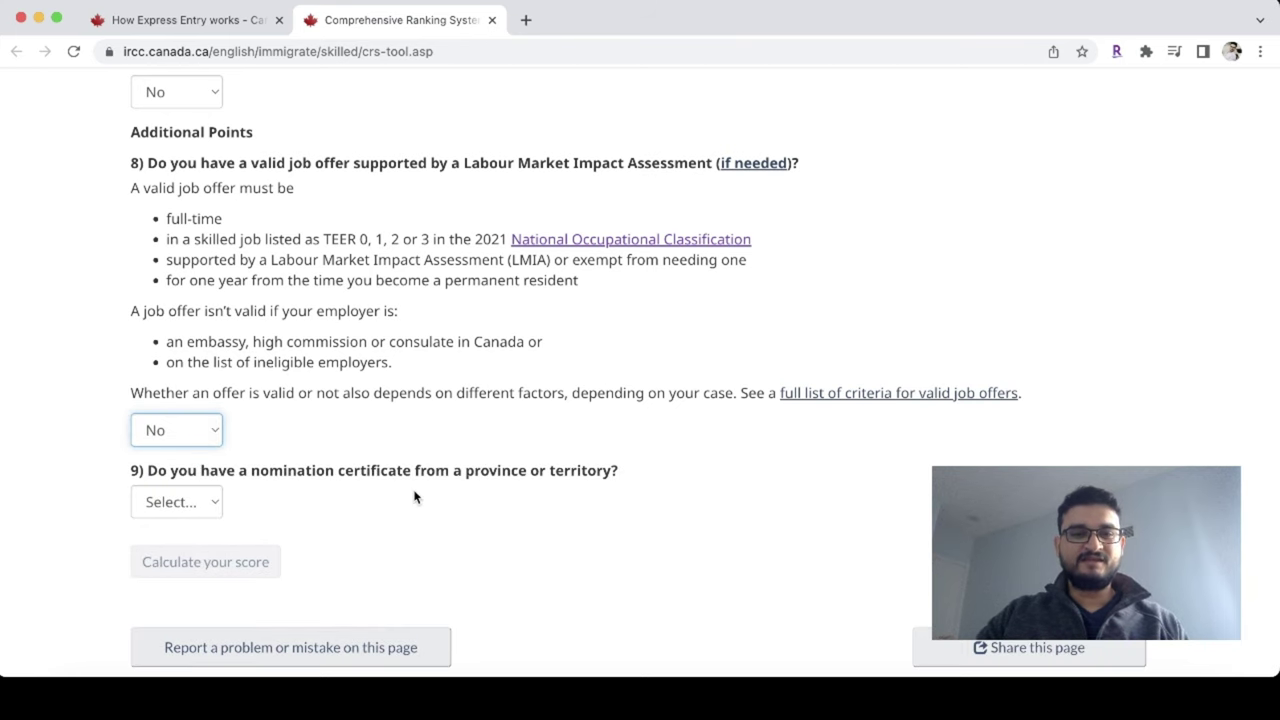
{"action": "scroll", "coordinate": [414, 494], "scroll_direction": "down", "scroll_amount": 2}
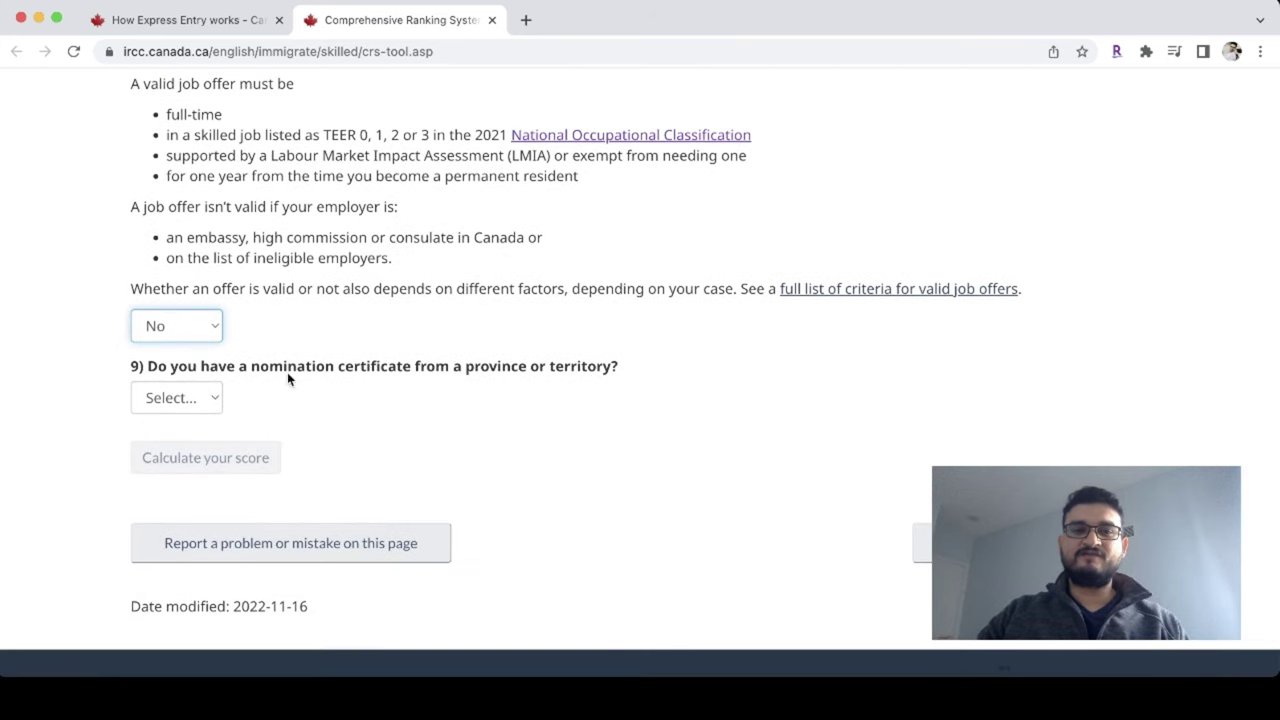
Step: Answer No to the provincial nomination and sibling-in-Canada questions
{"action": "left_click", "coordinate": [208, 404]}
{"action": "left_click", "coordinate": [203, 419]}
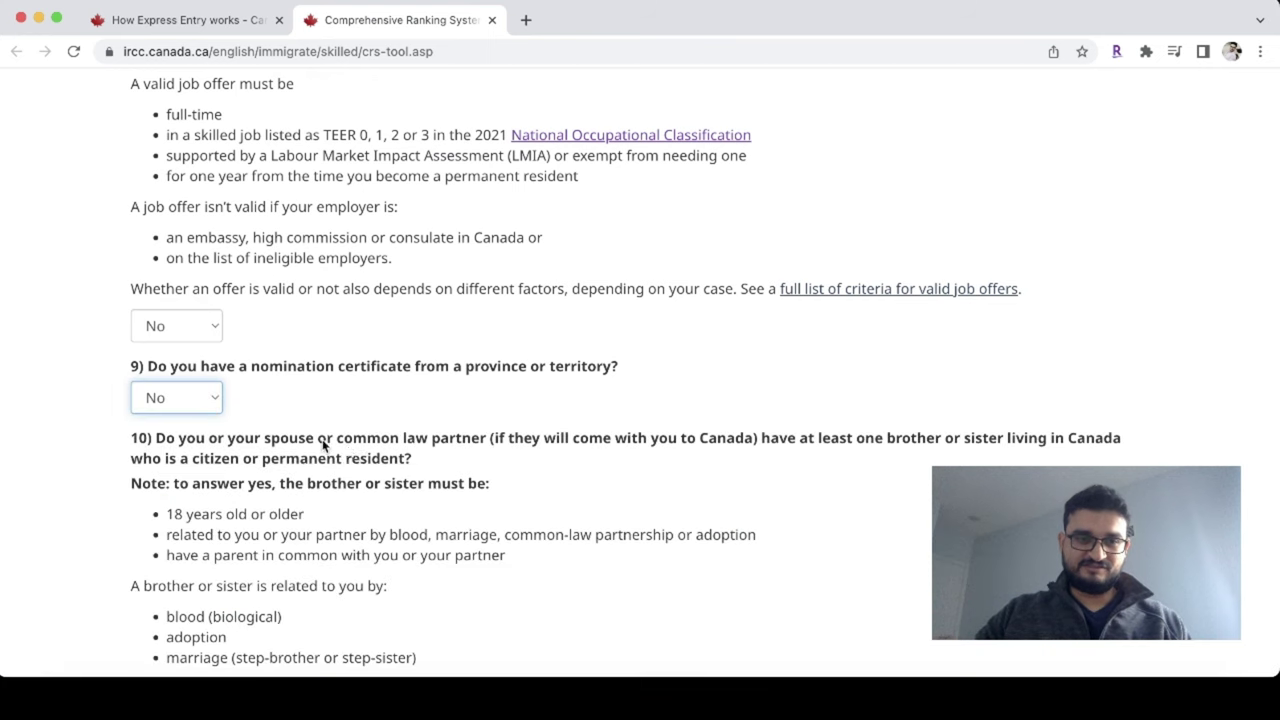
{"action": "scroll", "coordinate": [343, 454], "scroll_direction": "down", "scroll_amount": 5}
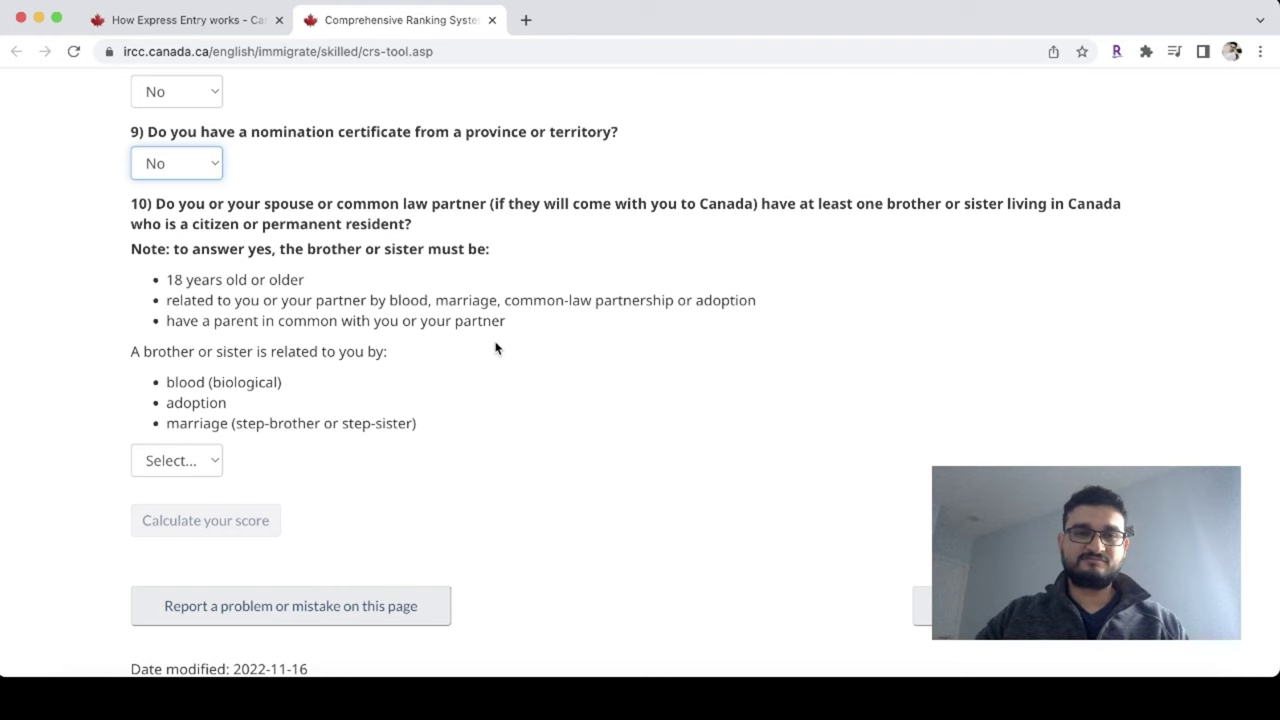
{"action": "scroll", "coordinate": [495, 347], "scroll_direction": "down", "scroll_amount": 2}
{"action": "left_click", "coordinate": [198, 393]}
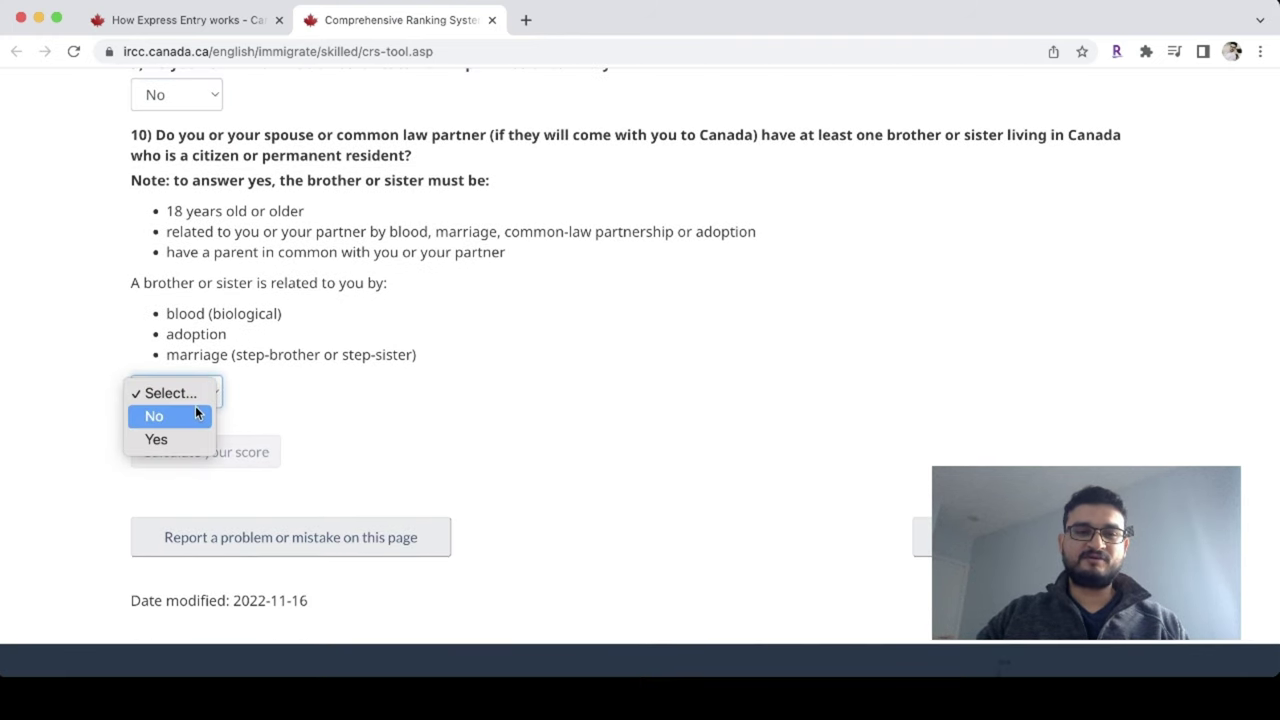
{"action": "left_click", "coordinate": [196, 421]}
{"action": "scroll", "coordinate": [250, 430], "scroll_direction": "down", "scroll_amount": 5}
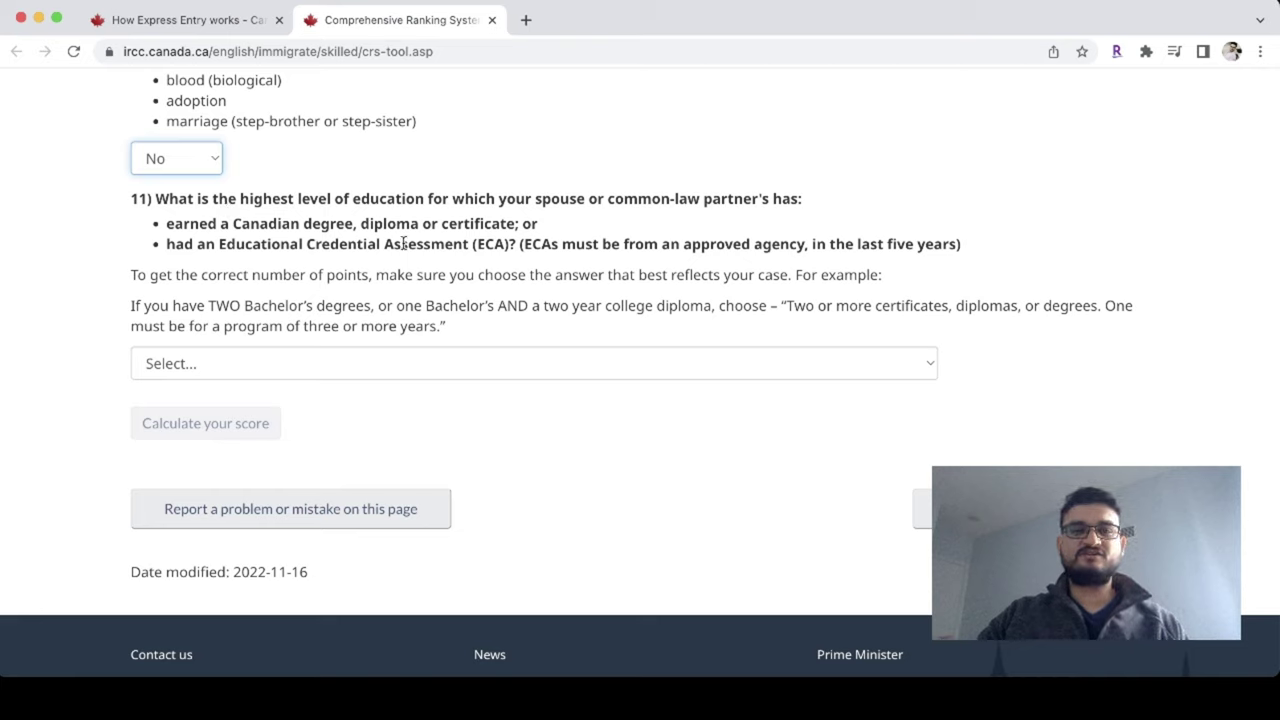
Step: Highlight the Canadian degree and ECA requirements, then pick Master's or professional degree for the spouse
{"action": "left_click_drag", "start_coordinate": [170, 223], "coordinate": [437, 224]}
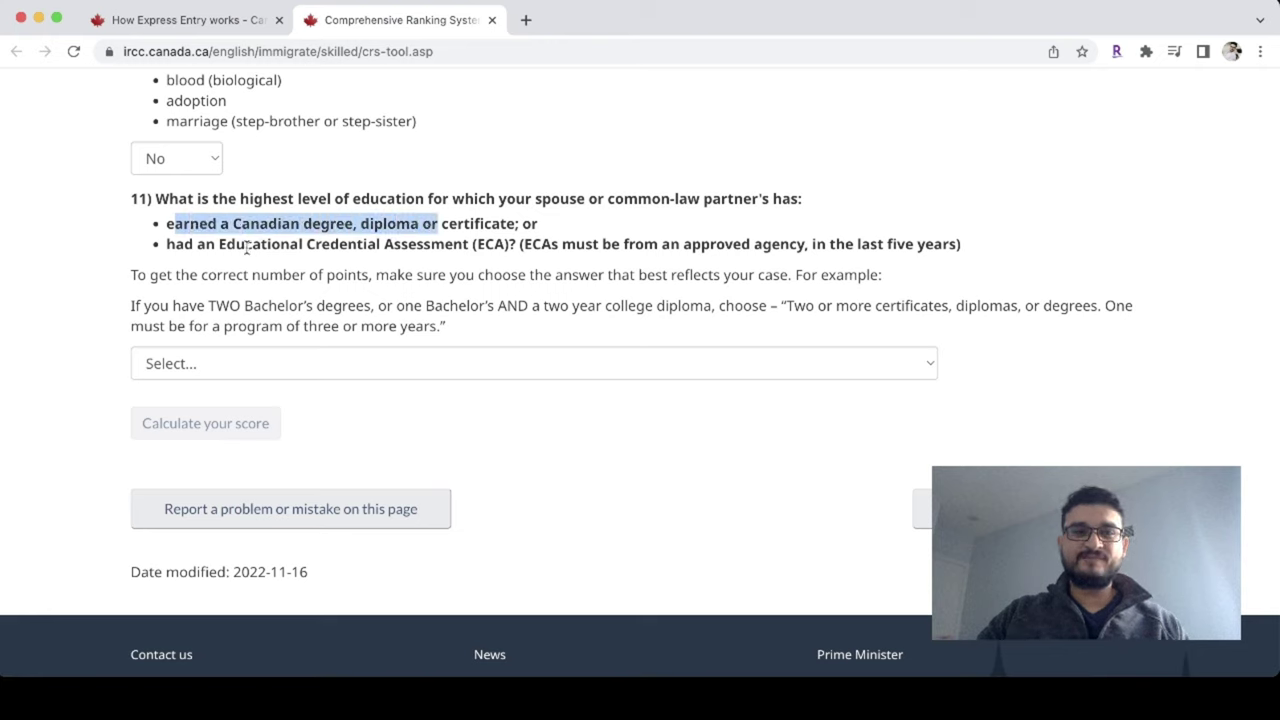
{"action": "left_click_drag", "start_coordinate": [219, 245], "coordinate": [886, 248]}
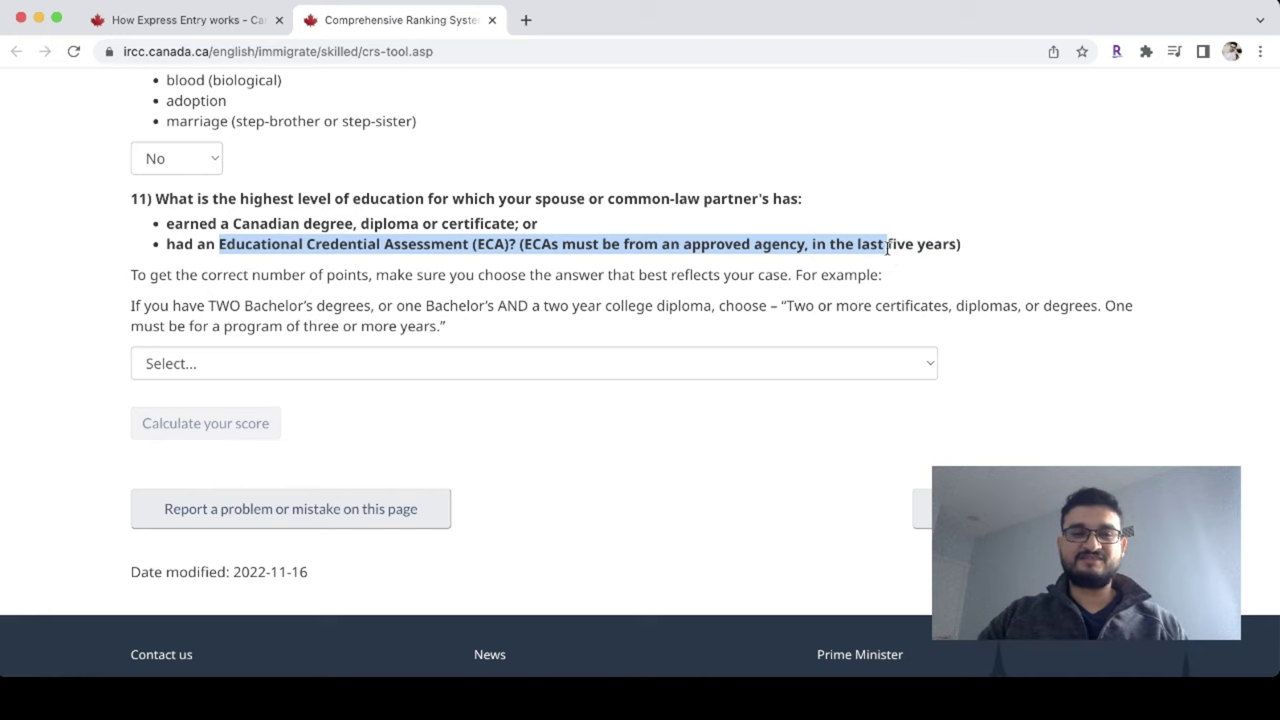
{"action": "left_click", "coordinate": [670, 363]}
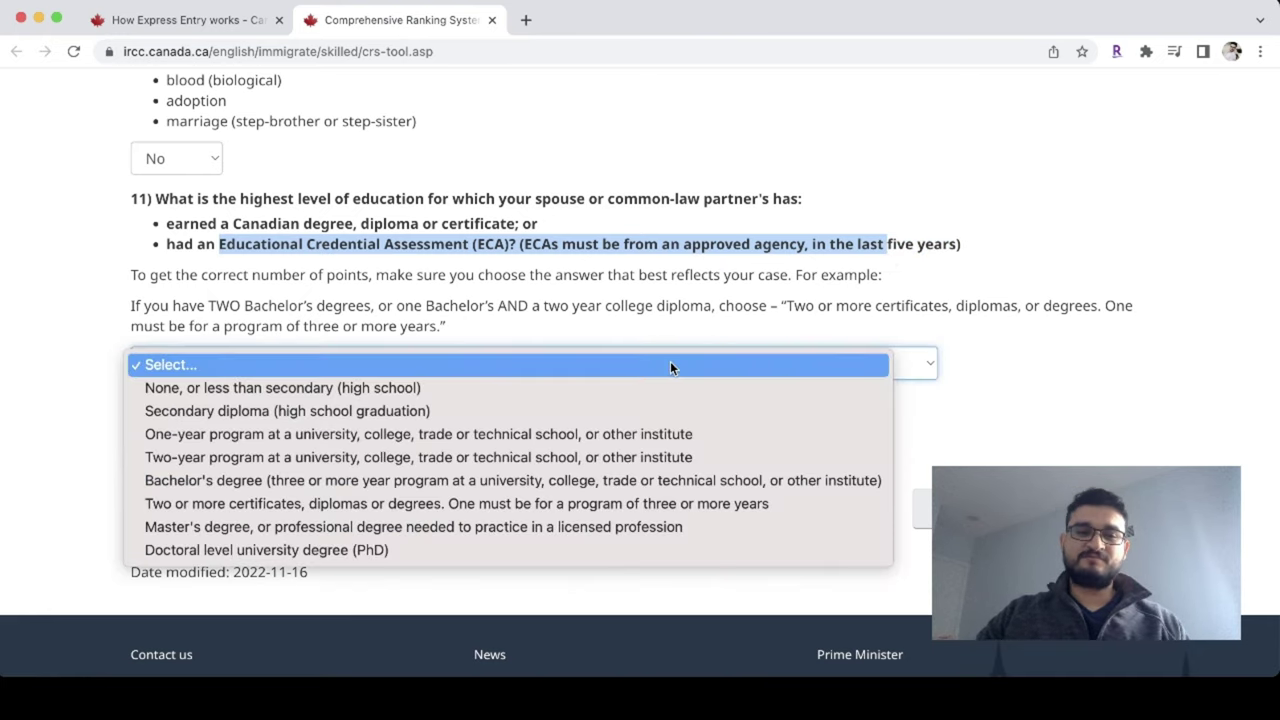
{"action": "left_click", "coordinate": [617, 527]}
{"action": "scroll", "coordinate": [617, 534], "scroll_direction": "down", "scroll_amount": 2}
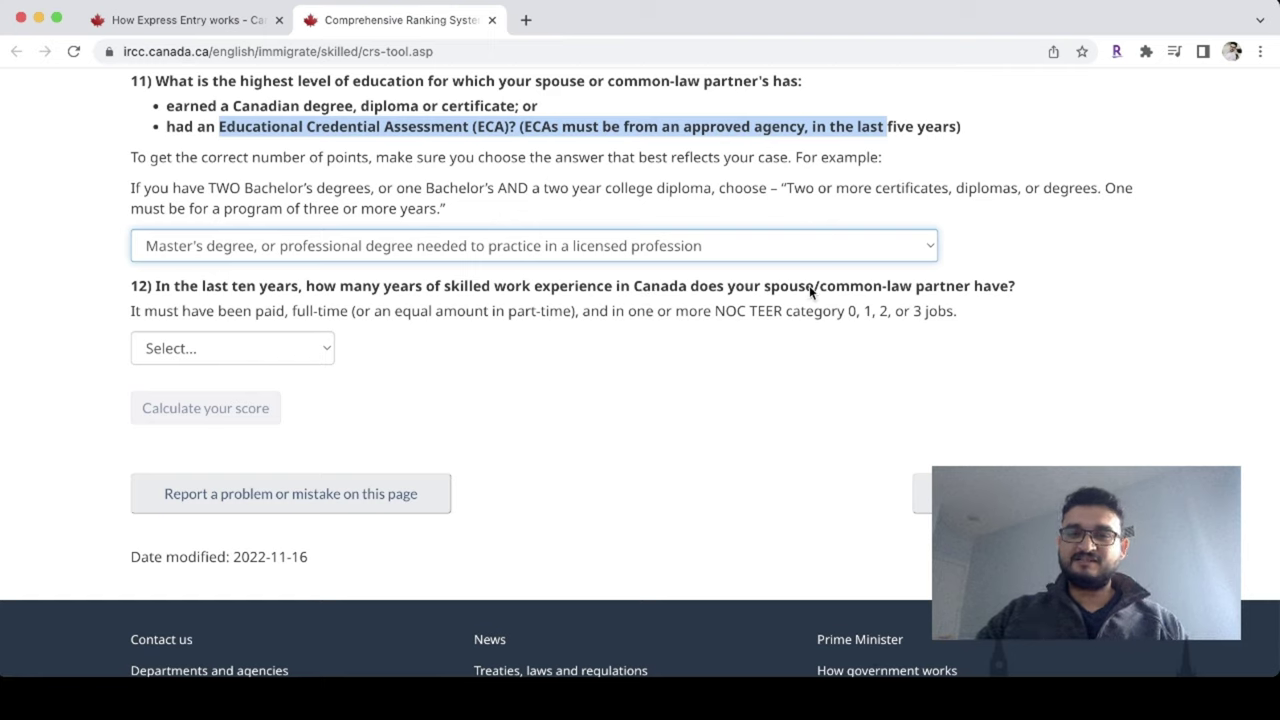
{"action": "left_click", "coordinate": [306, 348]}
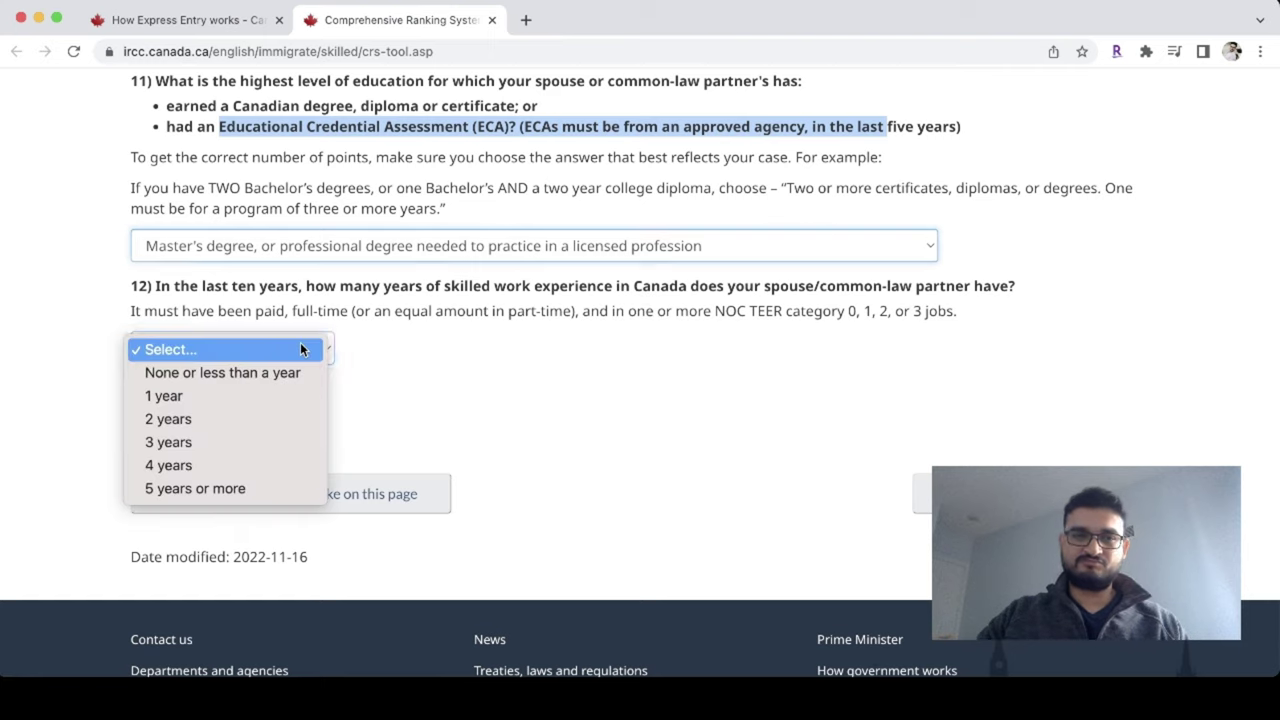
Step: Set spouse Canadian work experience to none and choose IELTS as the spouse's test
{"action": "left_click", "coordinate": [300, 372]}
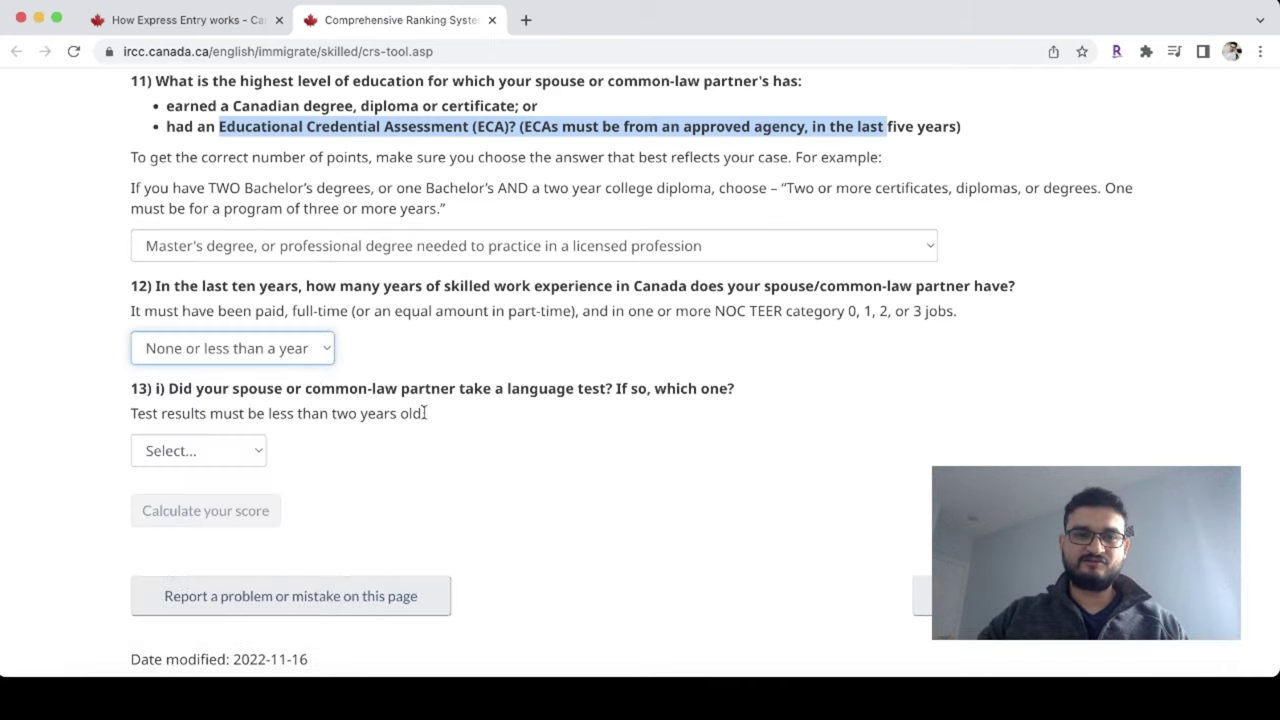
{"action": "scroll", "coordinate": [443, 428], "scroll_direction": "down", "scroll_amount": 1}
{"action": "scroll", "coordinate": [443, 428], "scroll_direction": "down", "scroll_amount": 3}
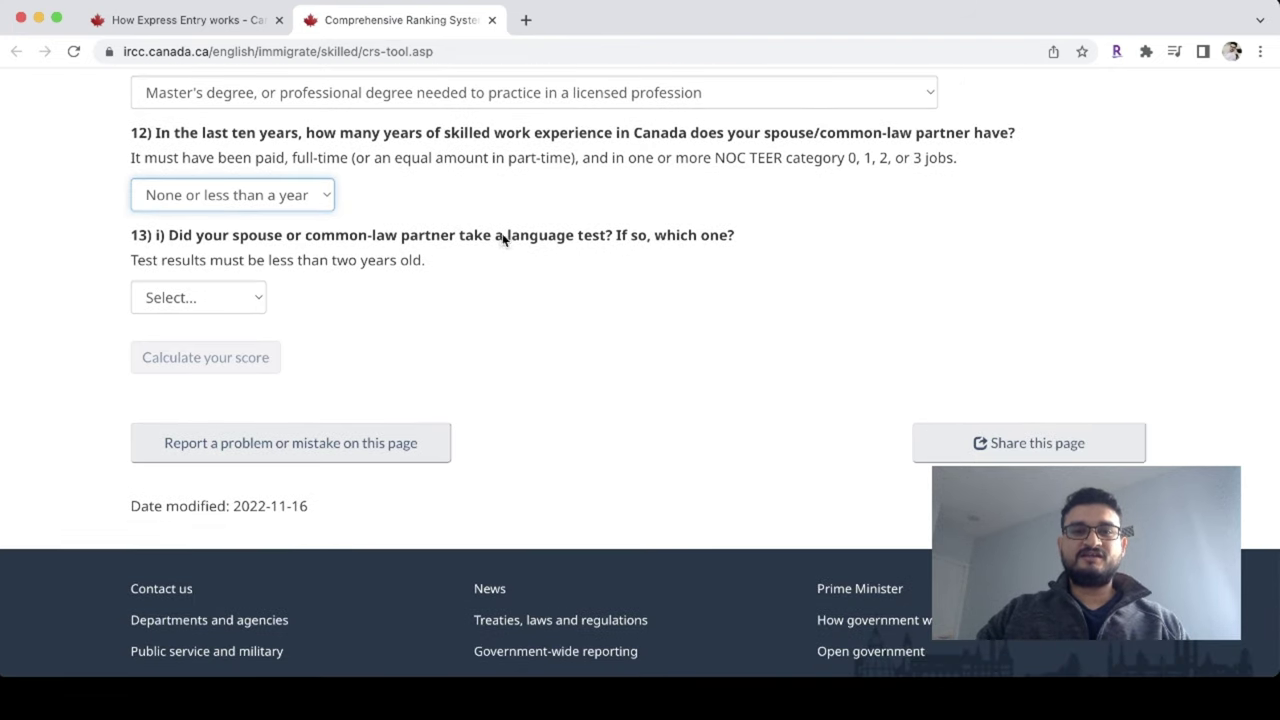
{"action": "left_click_drag", "start_coordinate": [212, 238], "coordinate": [668, 236]}
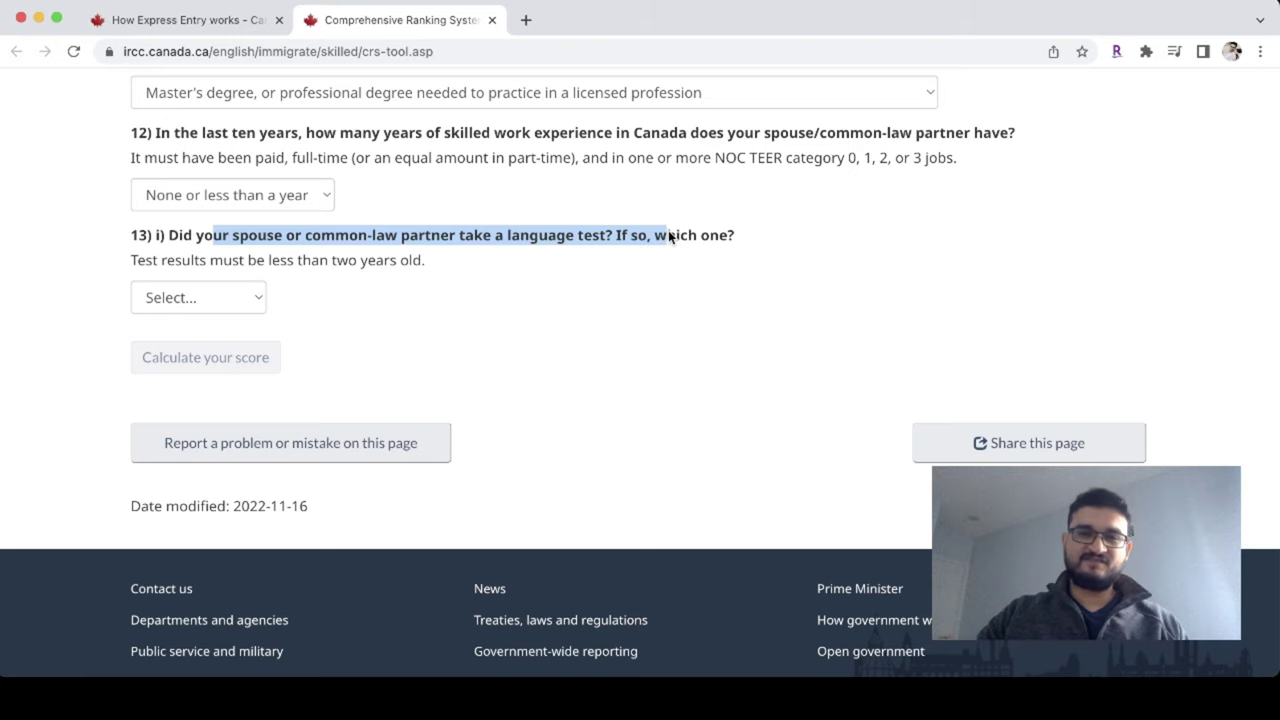
{"action": "left_click", "coordinate": [234, 303]}
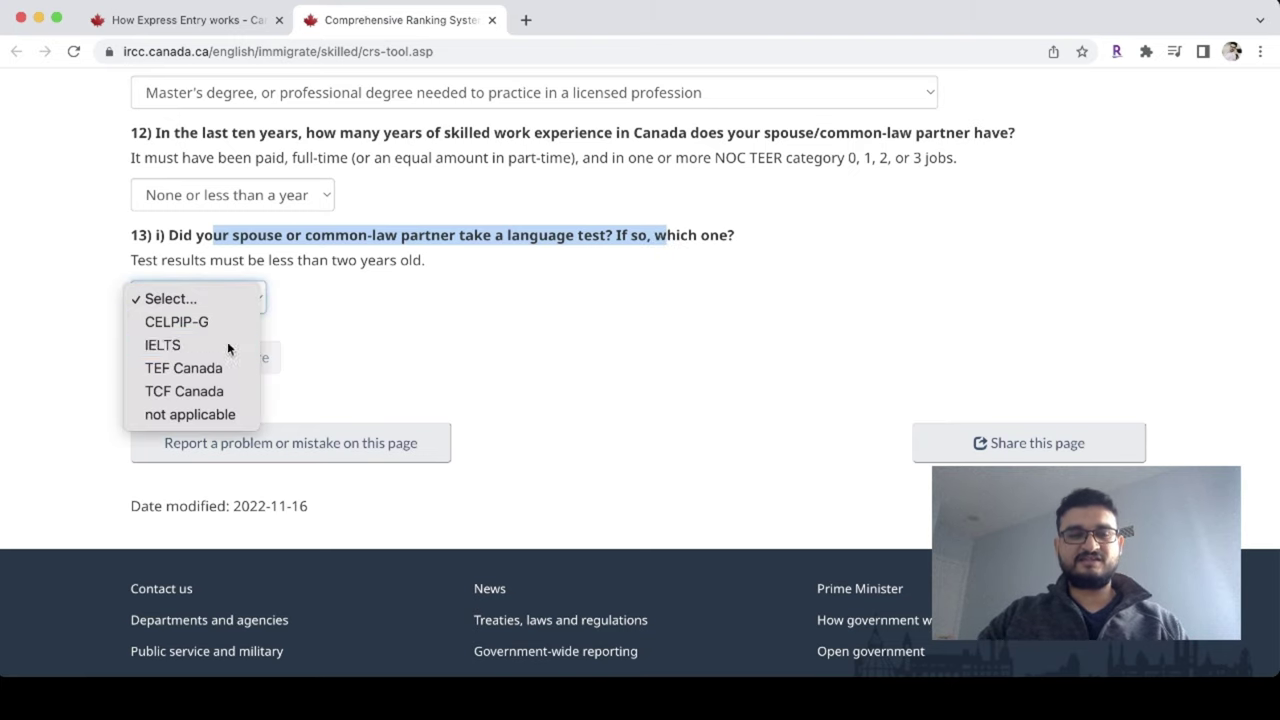
{"action": "left_click", "coordinate": [228, 345]}
Step: Enter spouse IELTS scores: speaking 7.0, listening 7.5, reading 7.0–7.5, writing 6.5
{"action": "scroll", "coordinate": [363, 371], "scroll_direction": "down", "scroll_amount": 5}
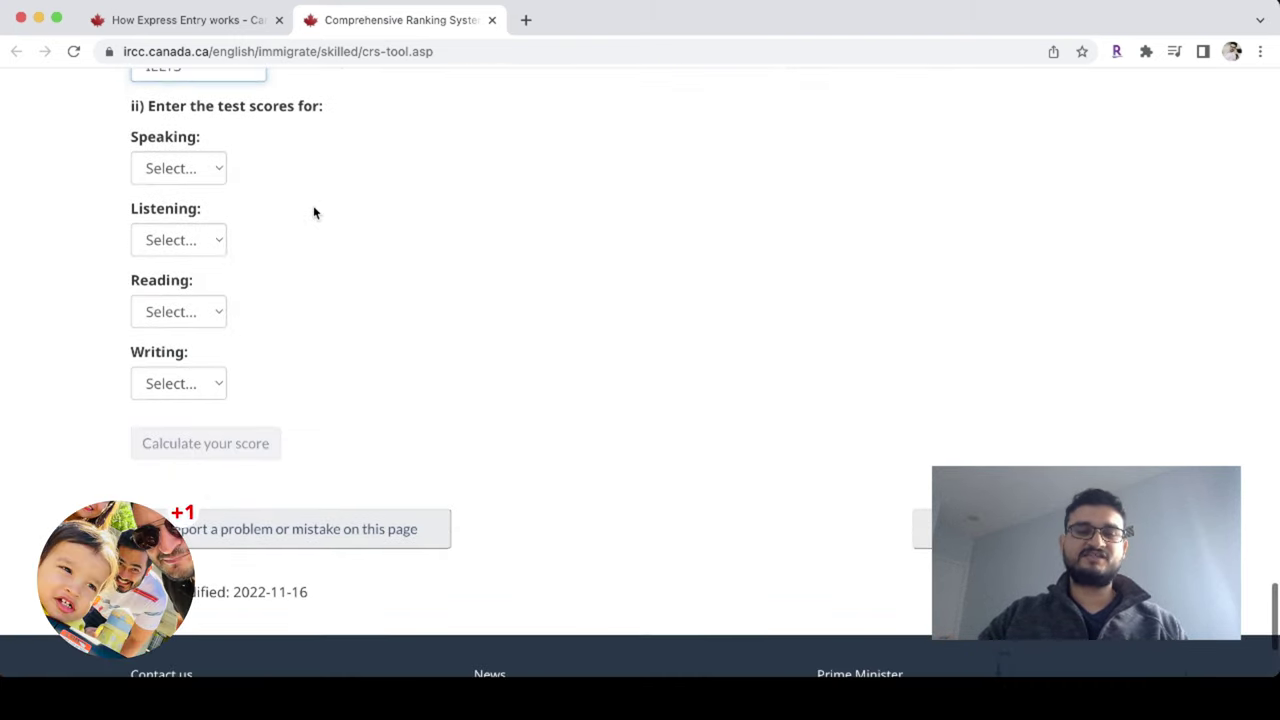
{"action": "left_click", "coordinate": [206, 166]}
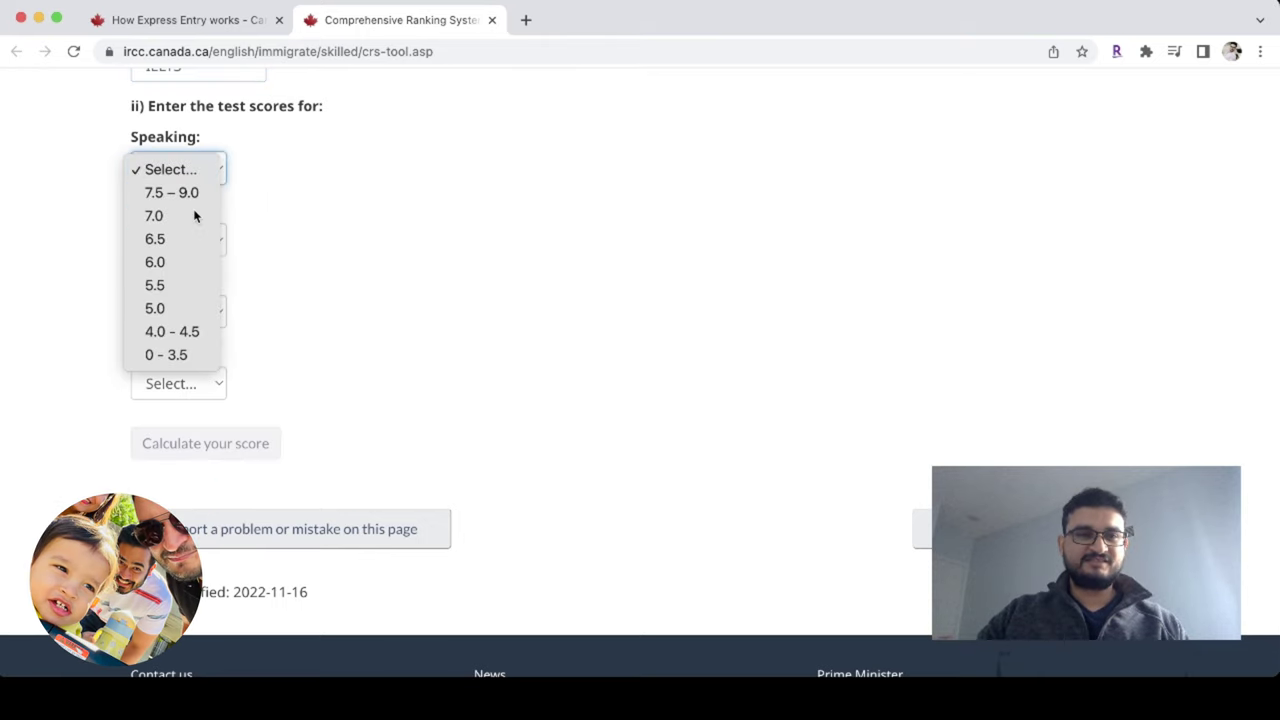
{"action": "left_click", "coordinate": [195, 215]}
{"action": "left_click", "coordinate": [204, 237]}
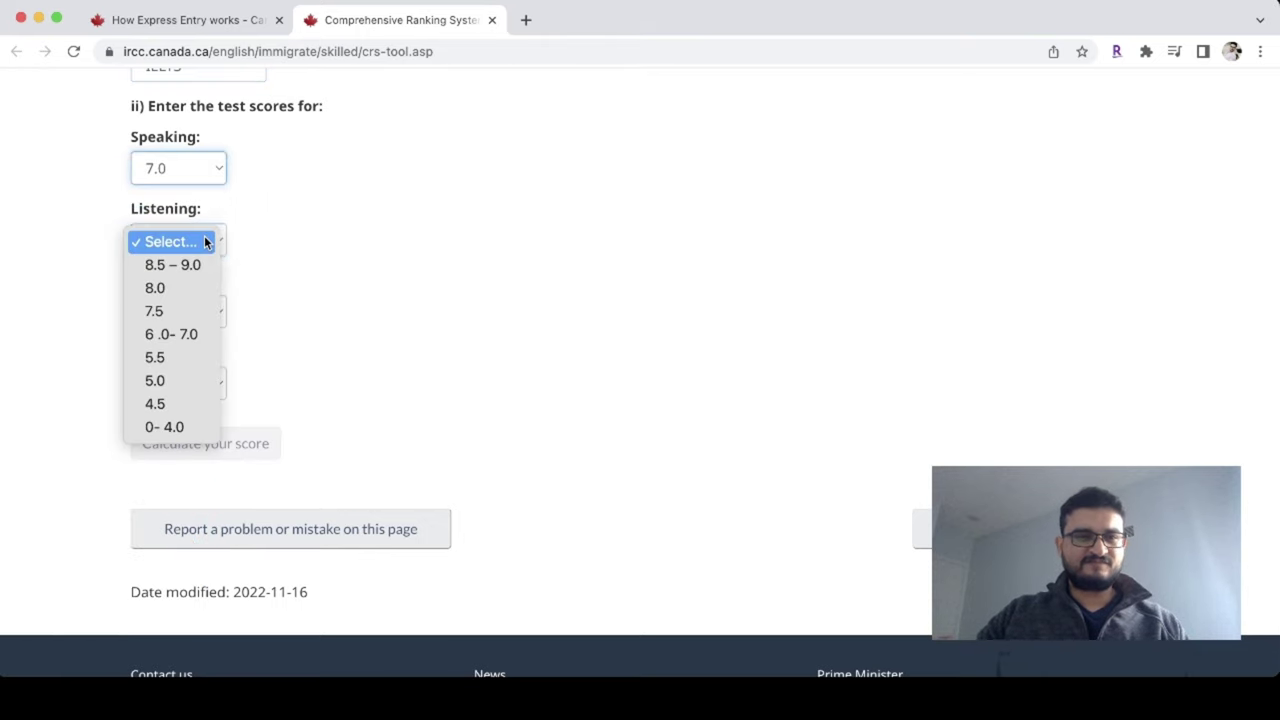
{"action": "left_click", "coordinate": [196, 309]}
{"action": "left_click", "coordinate": [201, 313]}
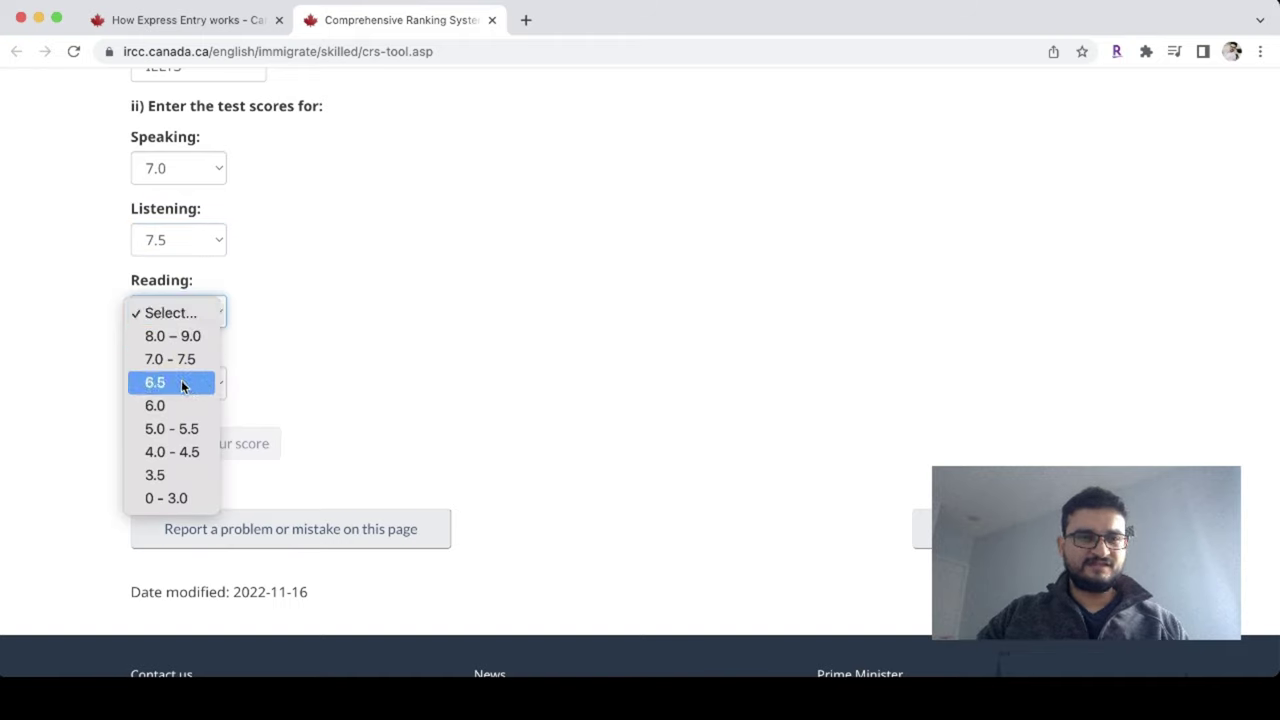
{"action": "left_click", "coordinate": [191, 361]}
{"action": "left_click", "coordinate": [214, 381]}
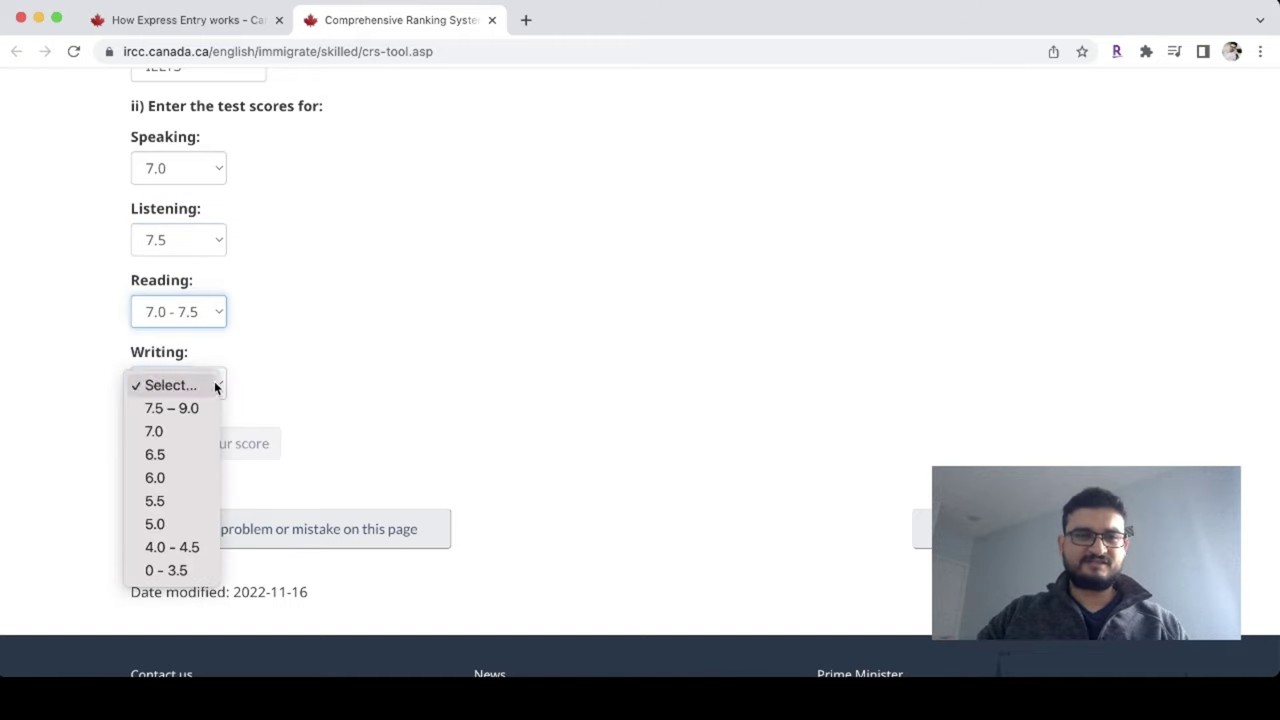
{"action": "left_click", "coordinate": [200, 455]}
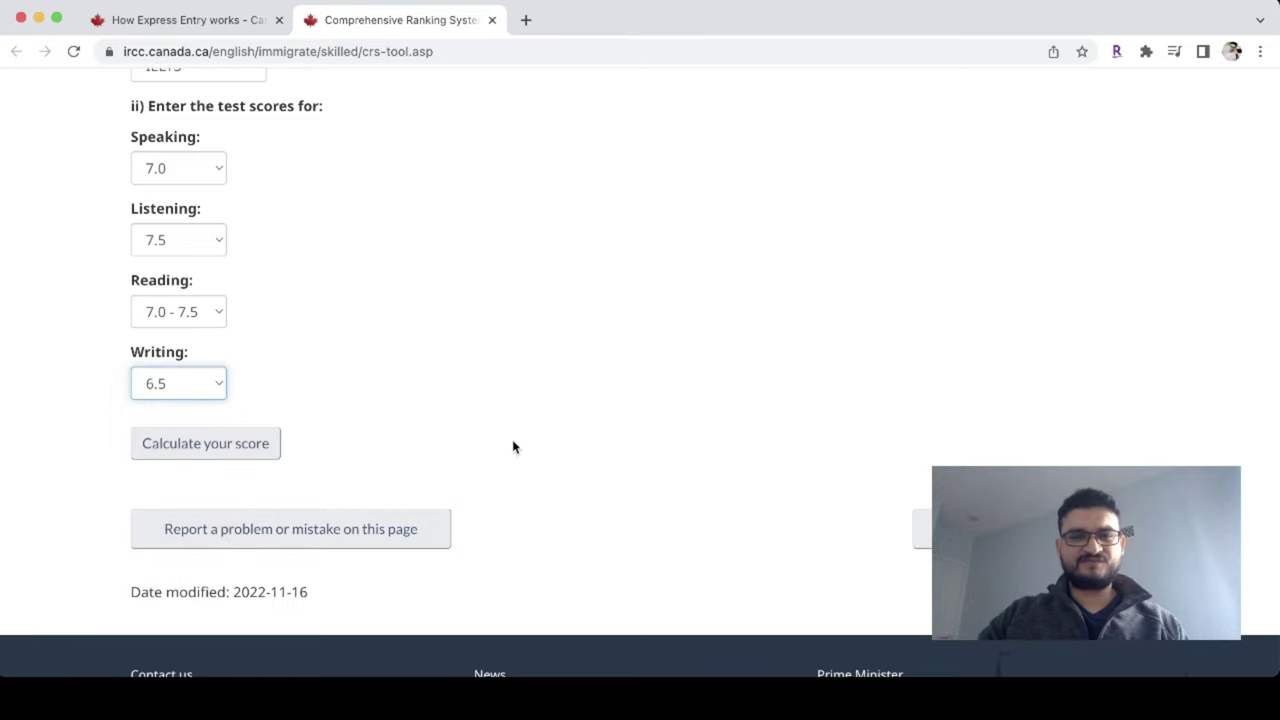
{"action": "scroll", "coordinate": [514, 446], "scroll_direction": "down", "scroll_amount": 1}
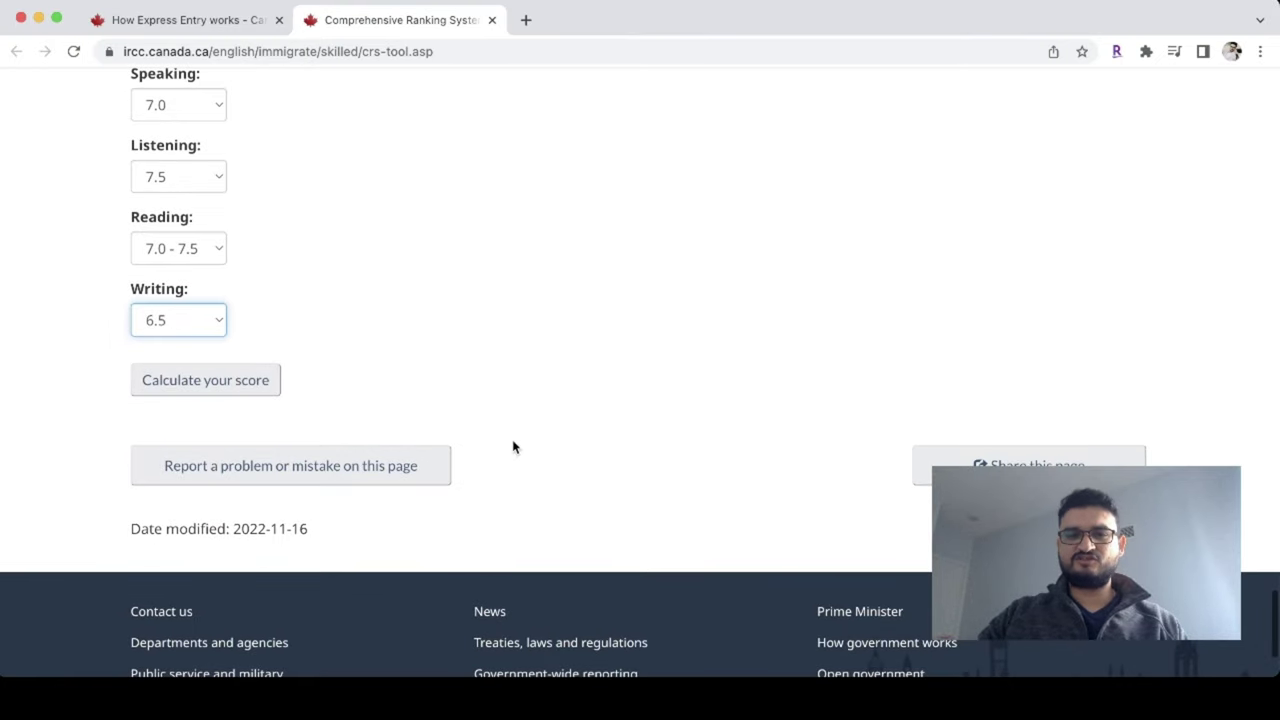
Step: Calculate the score and highlight the 1,200 maximum, Age 85, education, Official Languages 122 and core subtotal 333
{"action": "left_click", "coordinate": [226, 388]}
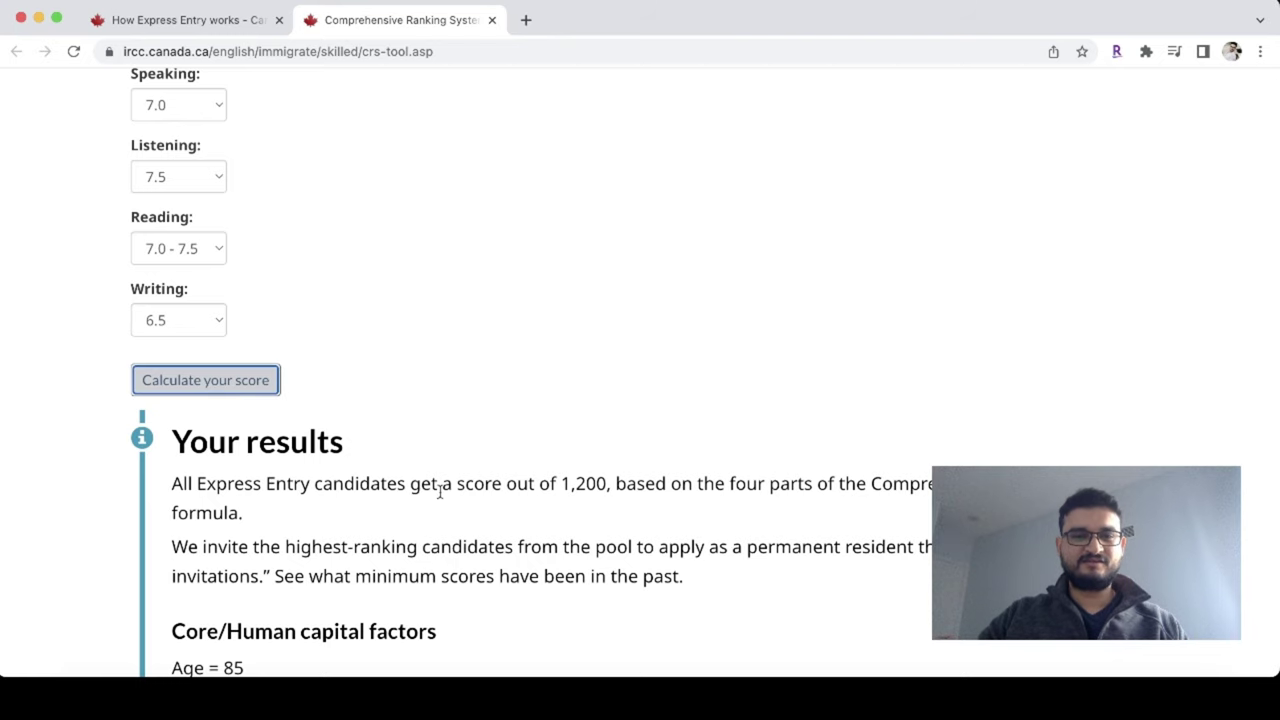
{"action": "scroll", "coordinate": [440, 490], "scroll_direction": "down", "scroll_amount": 7}
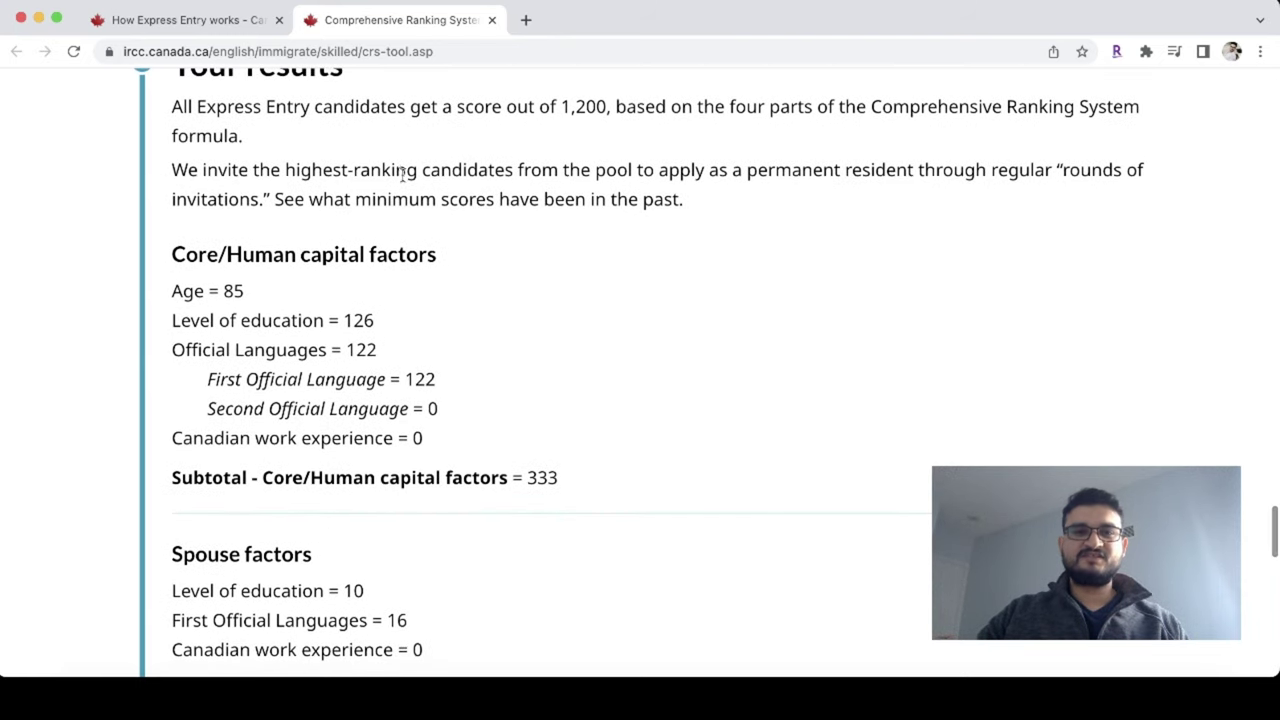
{"action": "left_click_drag", "start_coordinate": [563, 107], "coordinate": [707, 105]}
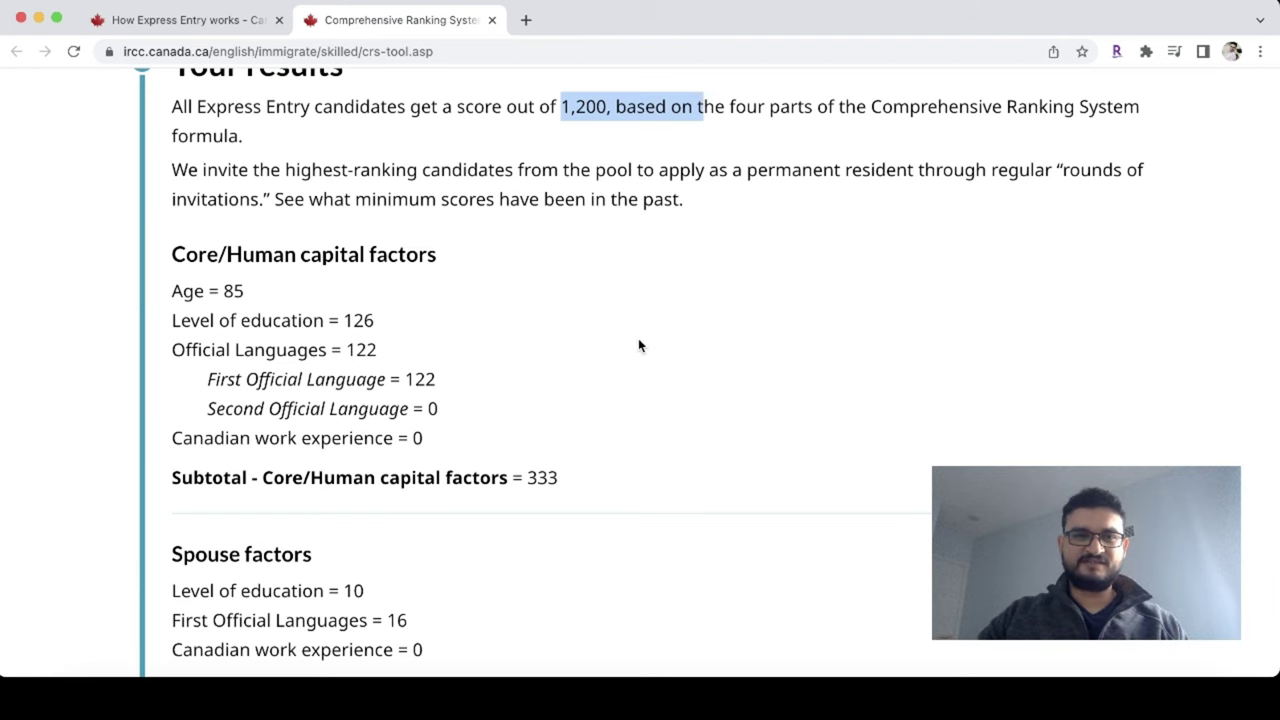
{"action": "scroll", "coordinate": [638, 346], "scroll_direction": "down", "scroll_amount": 2}
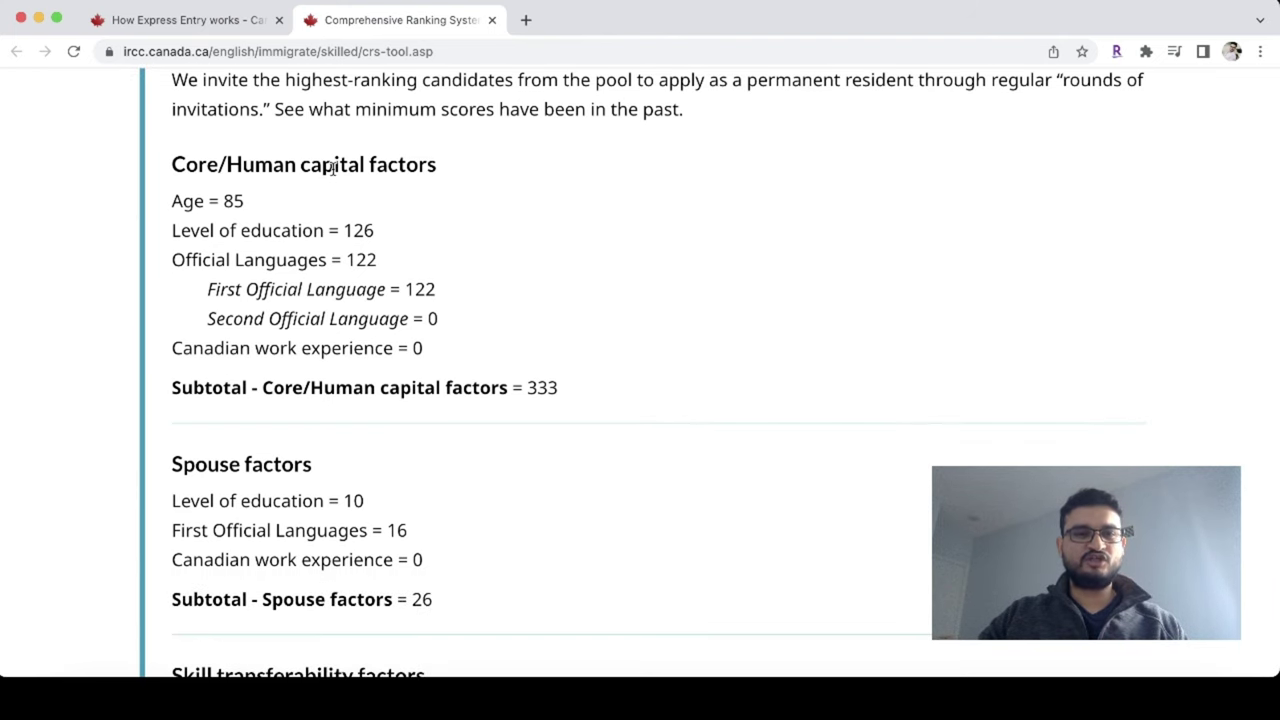
{"action": "left_click_drag", "start_coordinate": [173, 201], "coordinate": [259, 205]}
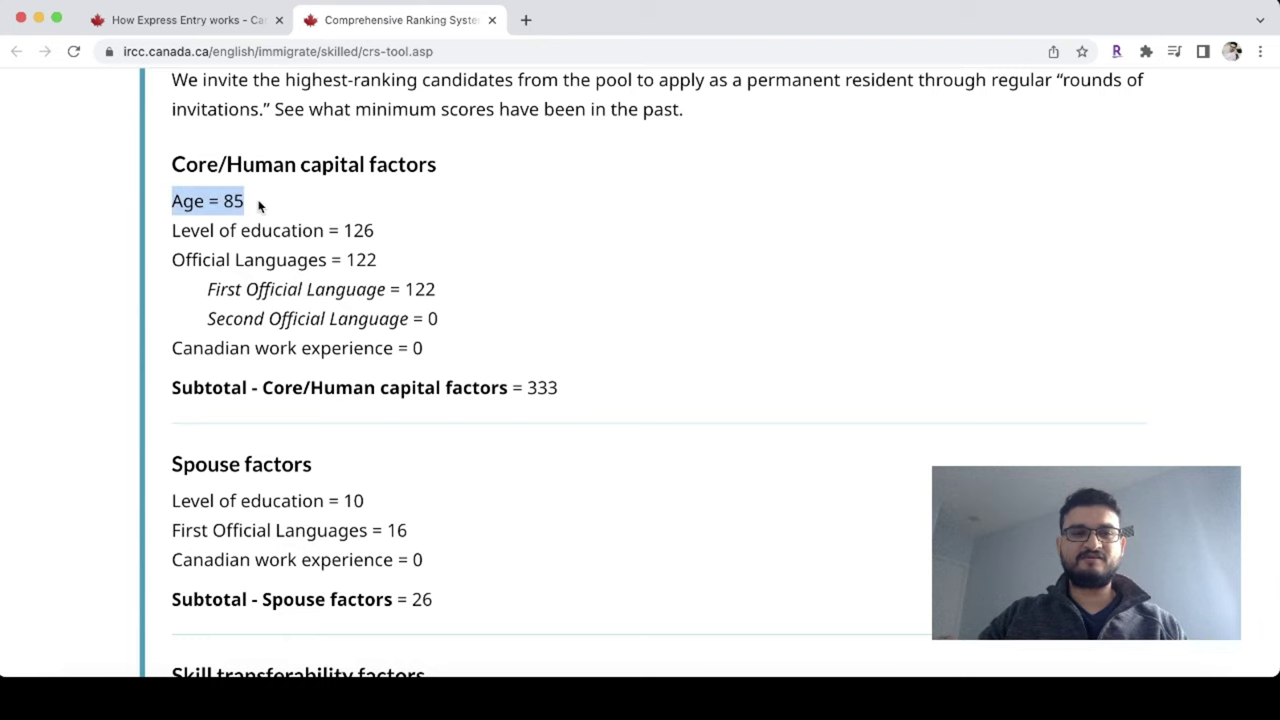
{"action": "left_click_drag", "start_coordinate": [172, 232], "coordinate": [350, 231]}
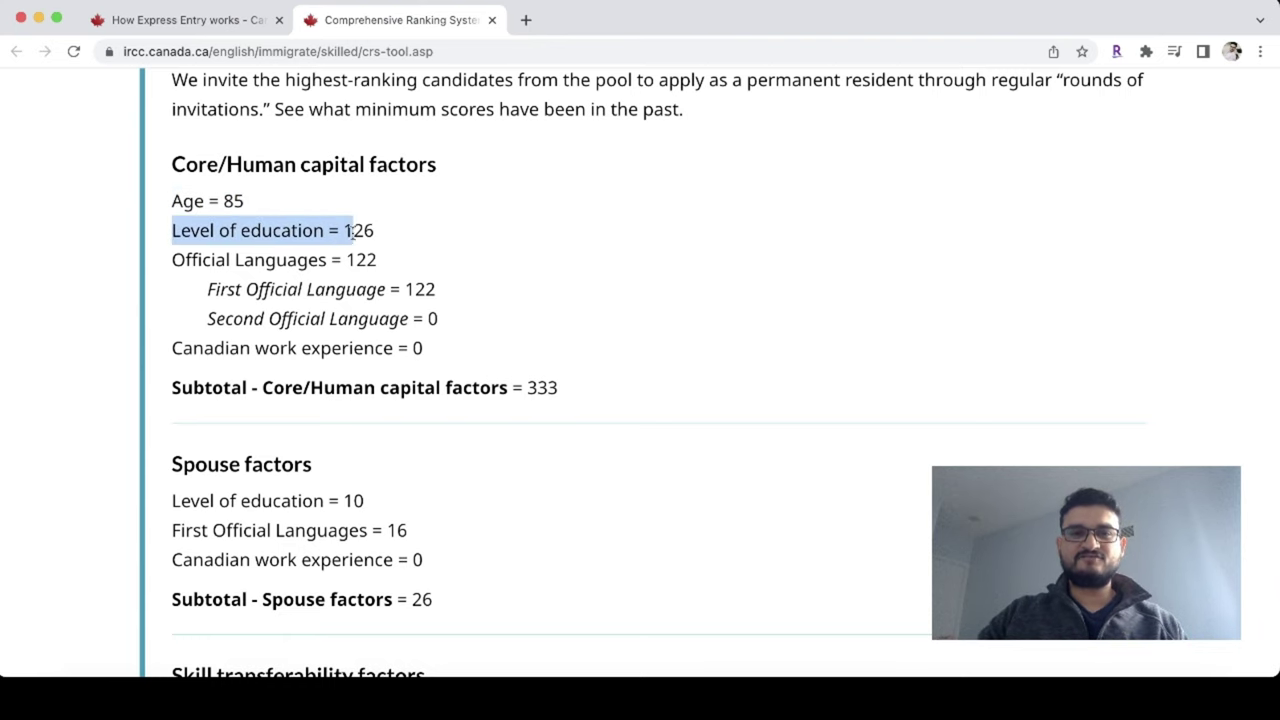
{"action": "scroll", "coordinate": [421, 353], "scroll_direction": "down", "scroll_amount": 2}
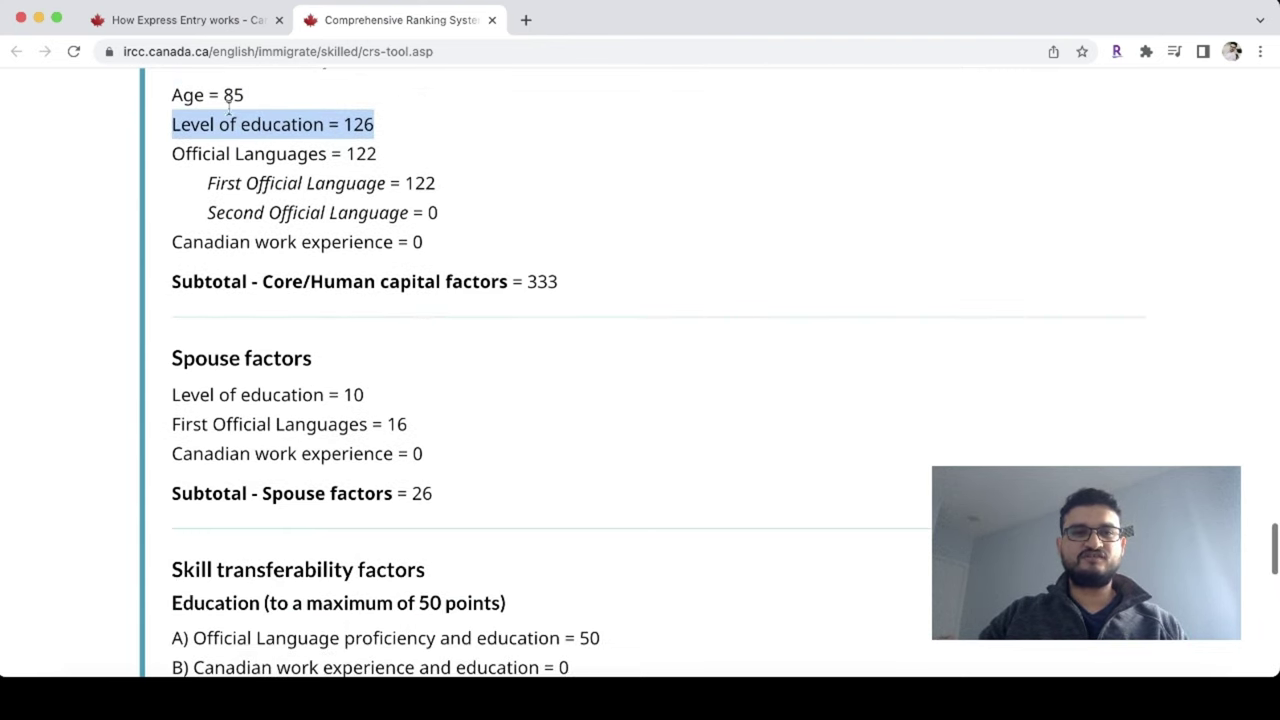
{"action": "left_click_drag", "start_coordinate": [173, 153], "coordinate": [378, 153]}
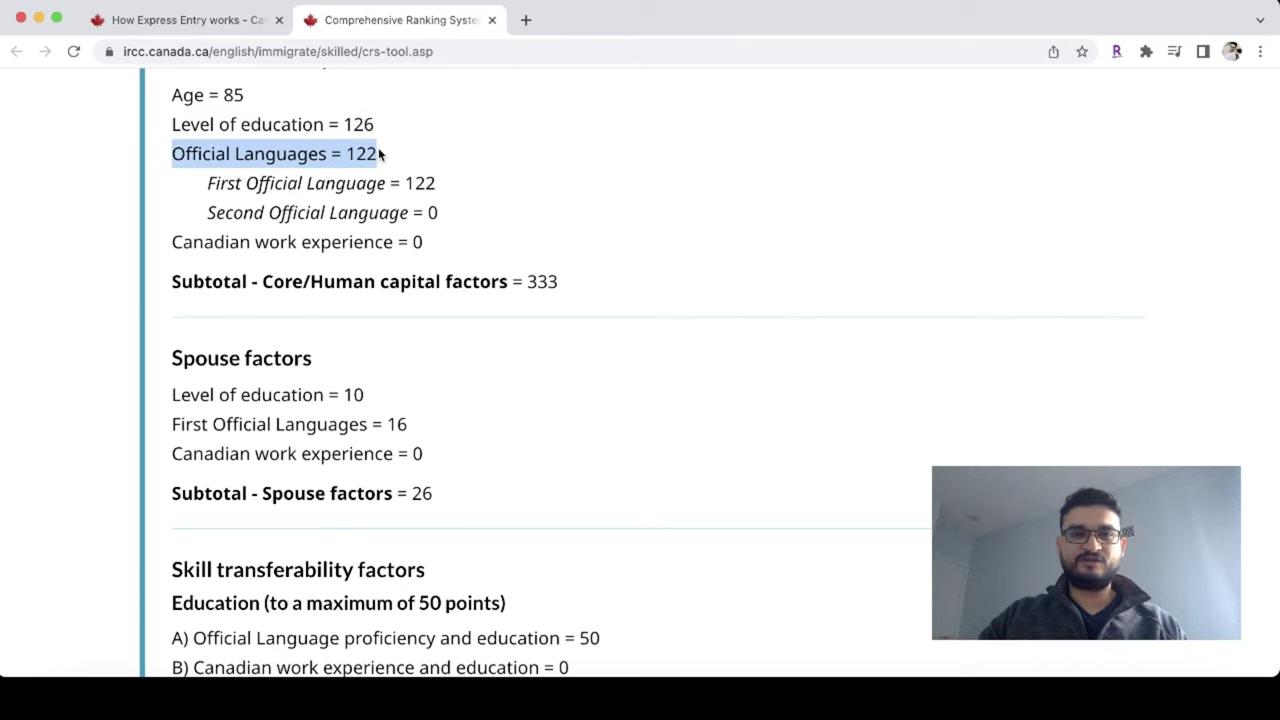
{"action": "scroll", "coordinate": [432, 388], "scroll_direction": "down", "scroll_amount": 2}
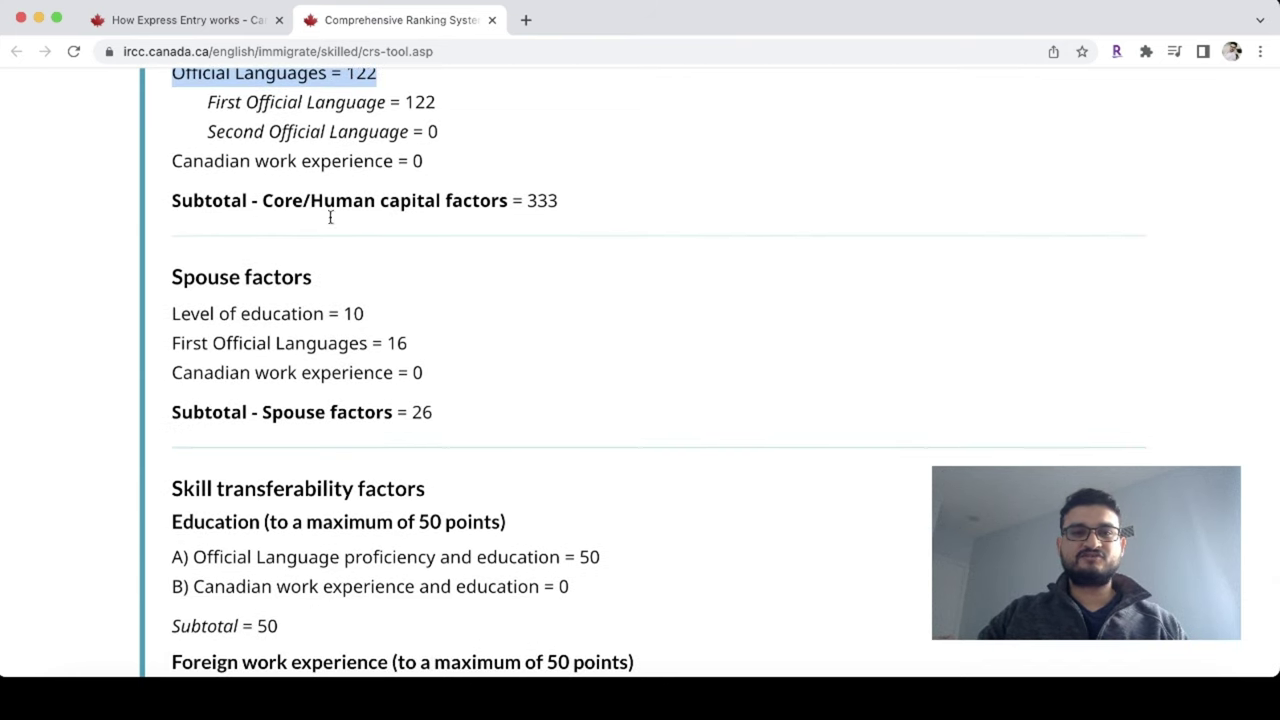
{"action": "left_click_drag", "start_coordinate": [530, 201], "coordinate": [554, 200]}
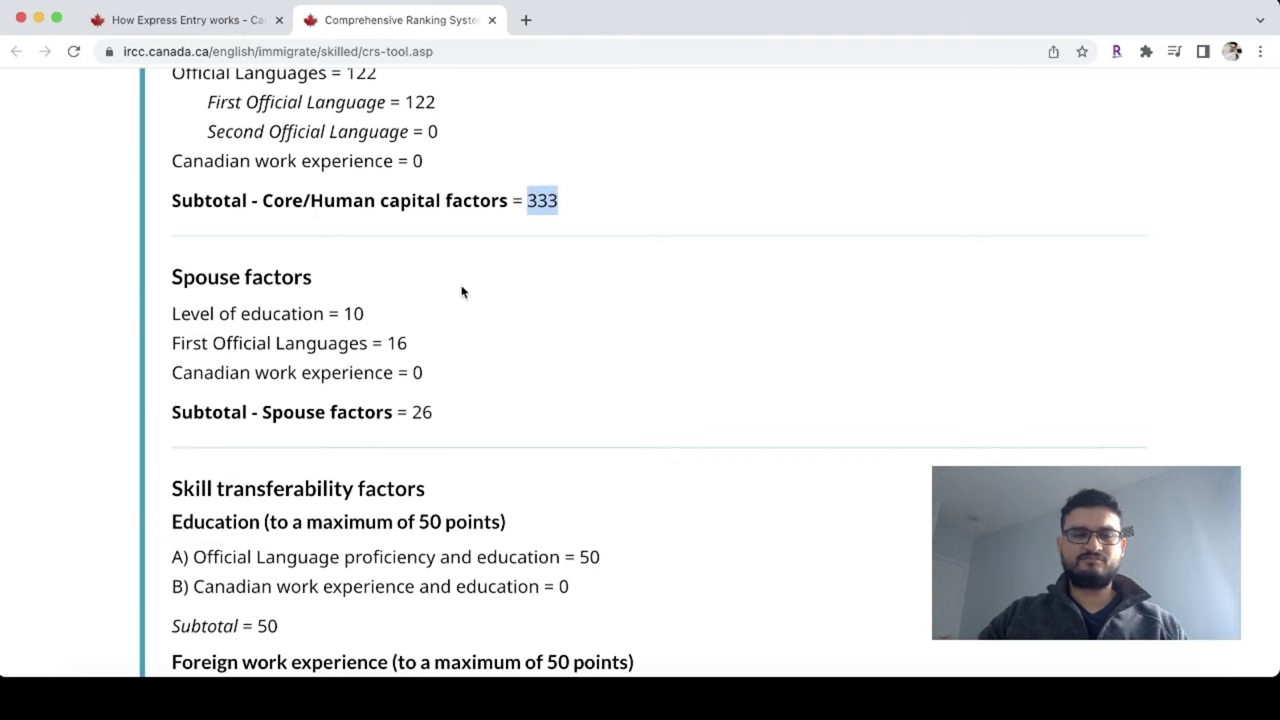
Step: Highlight the spouse factors subtotal of 26, the Additional points heading and the grand total 459
{"action": "scroll", "coordinate": [531, 403], "scroll_direction": "down", "scroll_amount": 3}
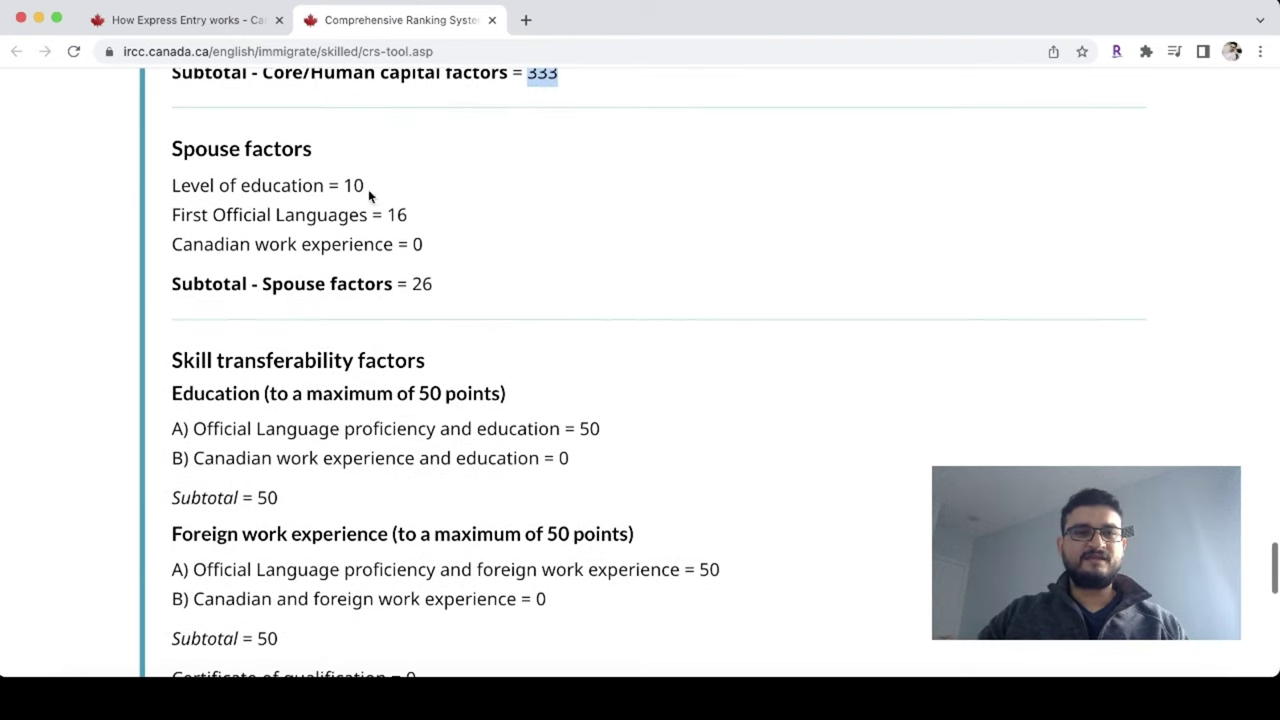
{"action": "left_click_drag", "start_coordinate": [412, 287], "coordinate": [437, 290]}
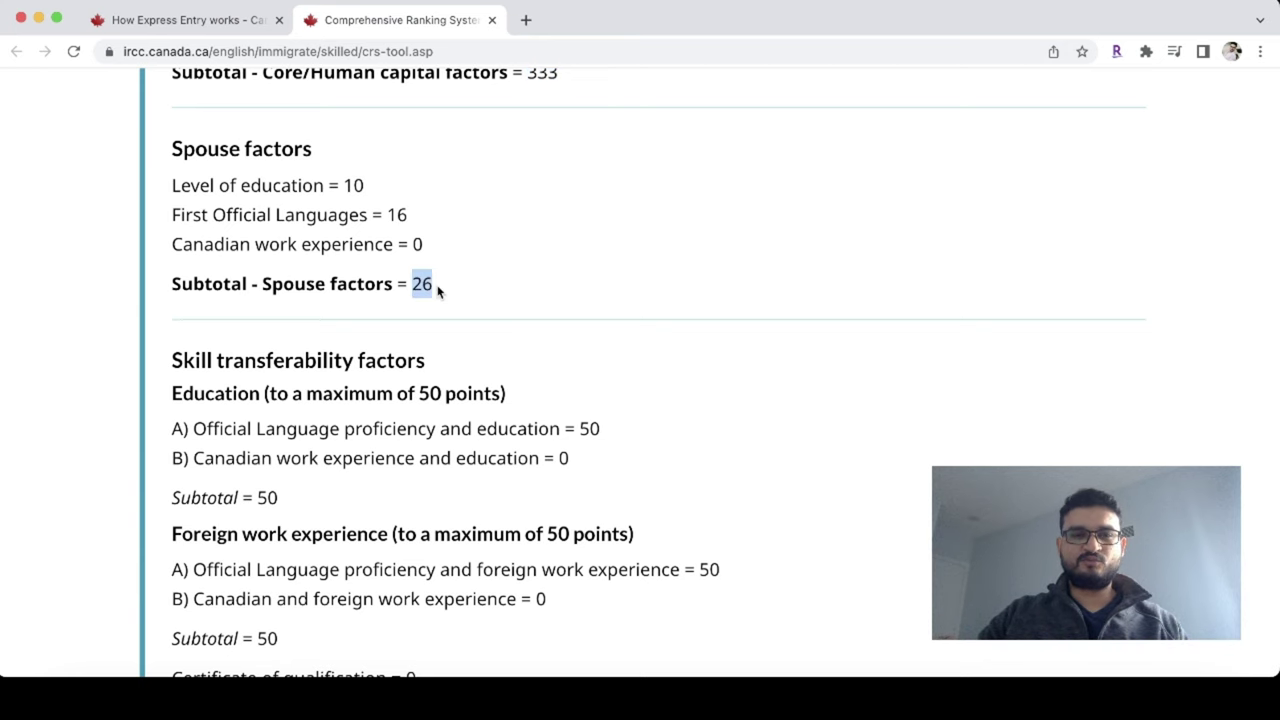
{"action": "scroll", "coordinate": [483, 486], "scroll_direction": "down", "scroll_amount": 3}
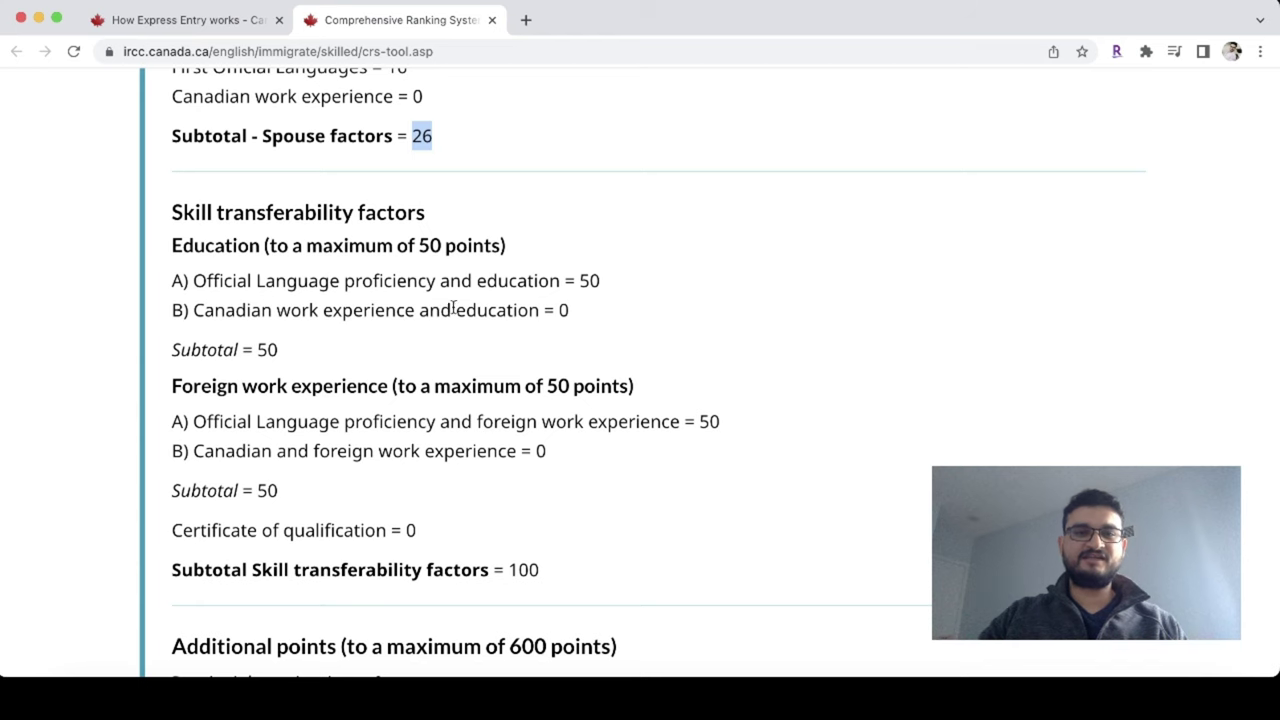
{"action": "scroll", "coordinate": [570, 335], "scroll_direction": "down", "scroll_amount": 3}
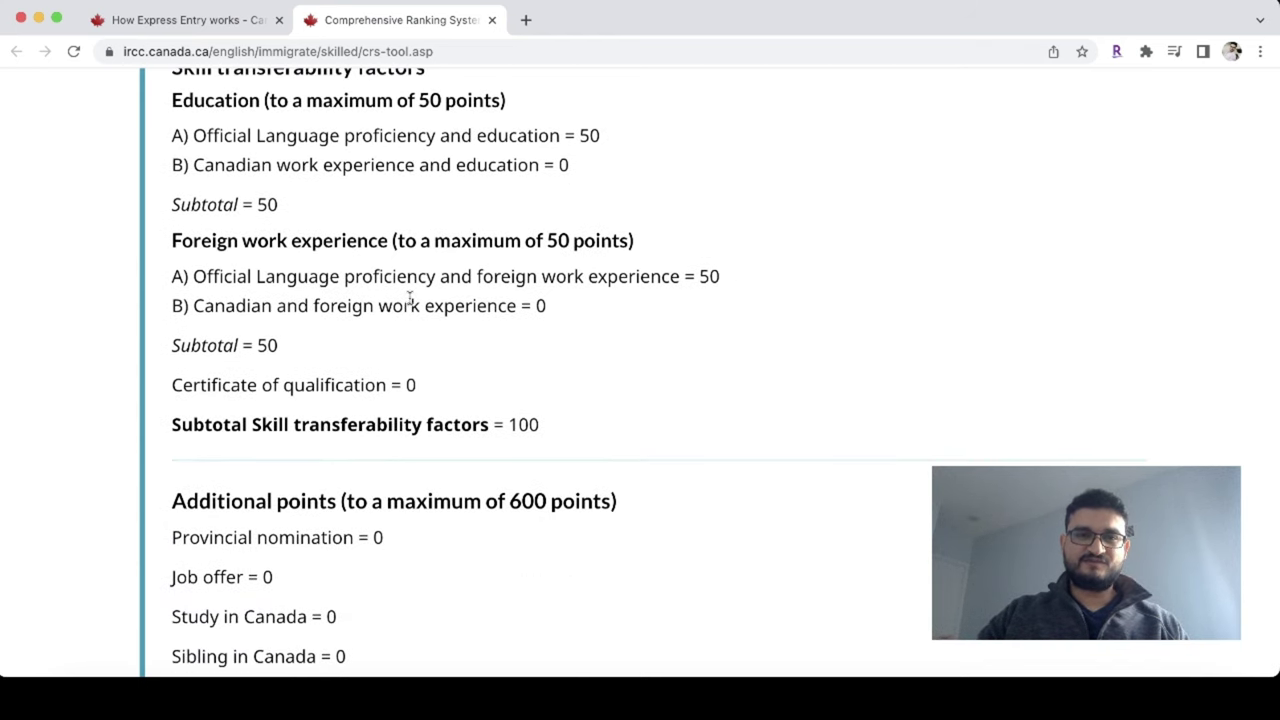
{"action": "scroll", "coordinate": [541, 395], "scroll_direction": "down", "scroll_amount": 5}
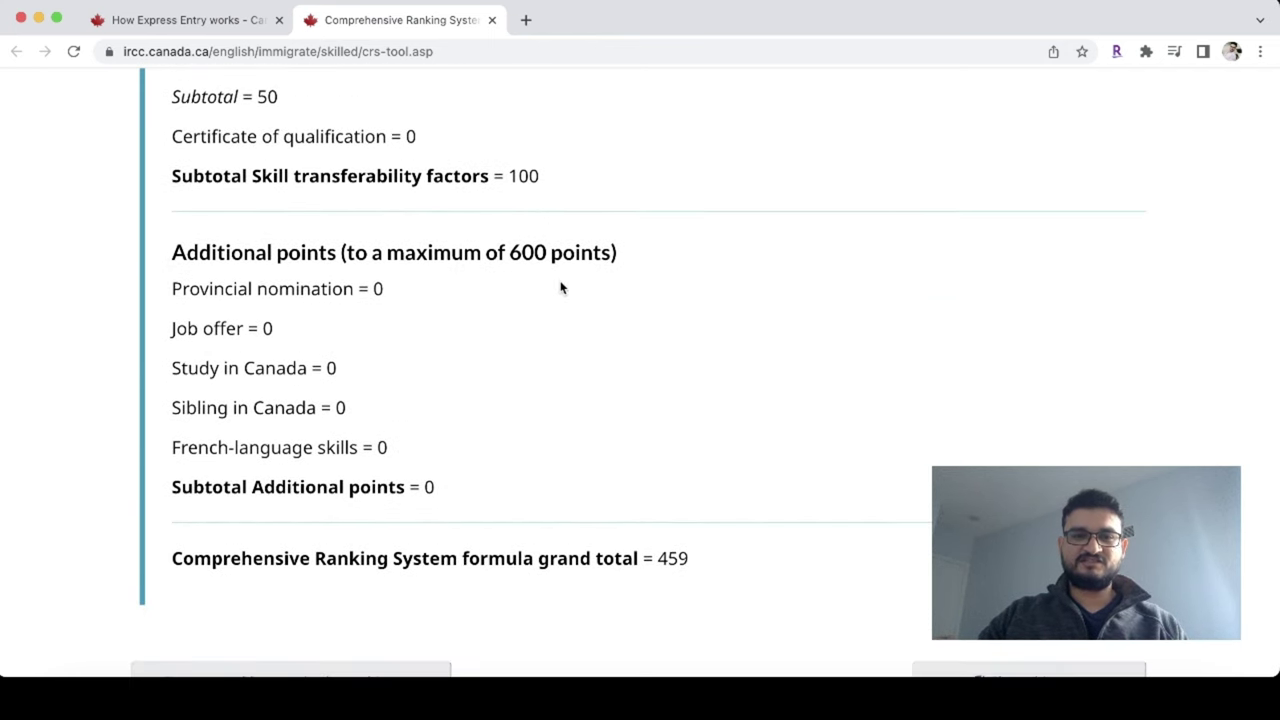
{"action": "left_click_drag", "start_coordinate": [170, 251], "coordinate": [634, 260]}
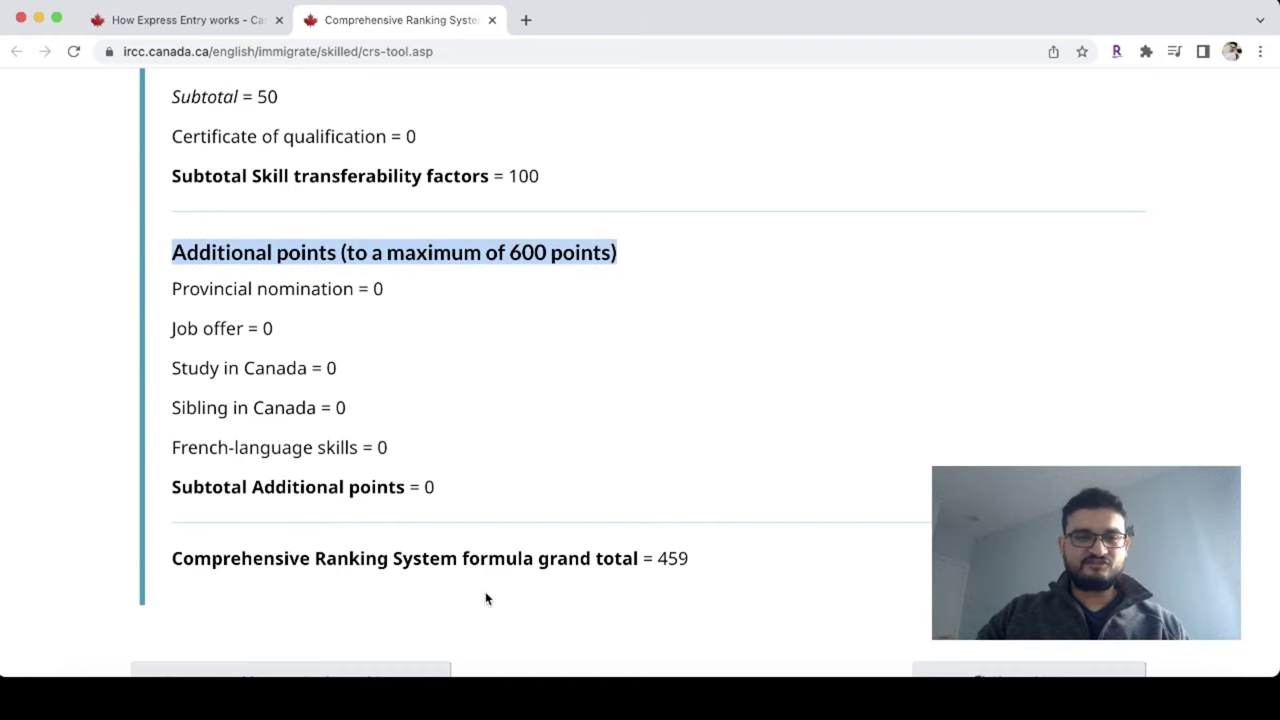
{"action": "scroll", "coordinate": [485, 598], "scroll_direction": "down", "scroll_amount": 1}
{"action": "left_click_drag", "start_coordinate": [171, 509], "coordinate": [694, 514]}
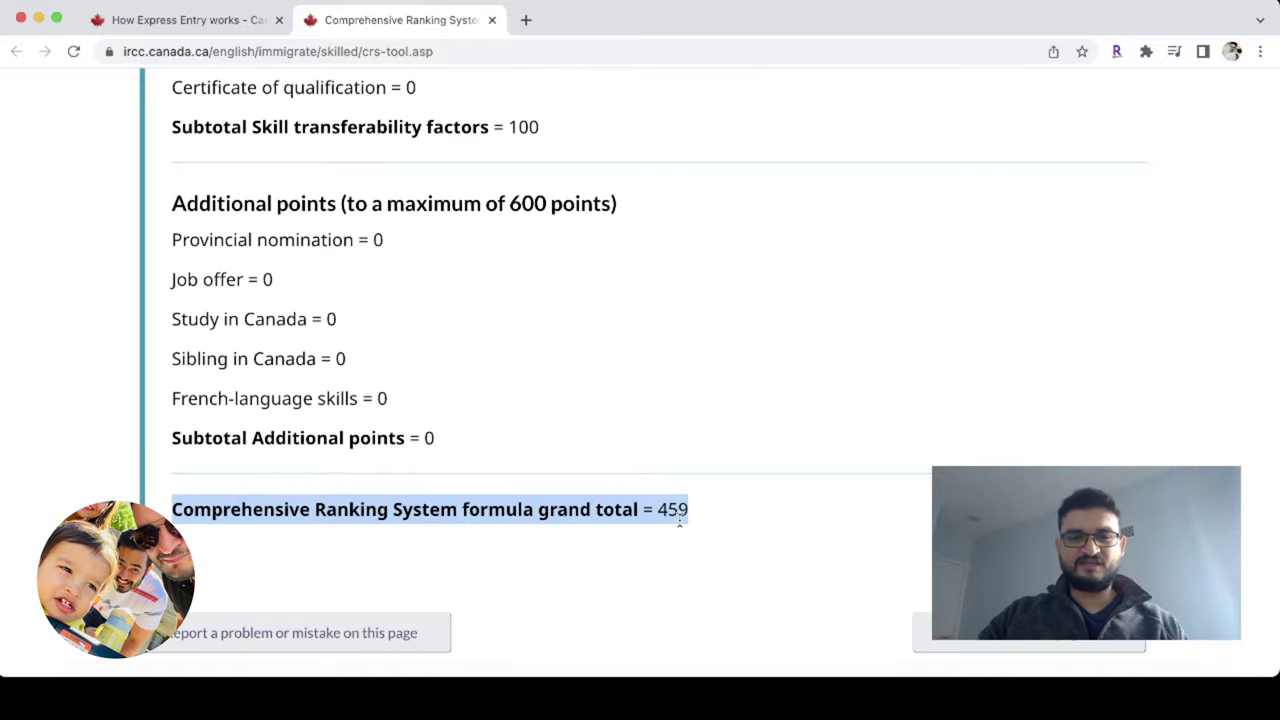
{"action": "left_click", "coordinate": [680, 514]}
{"action": "double_click", "coordinate": [674, 510]}
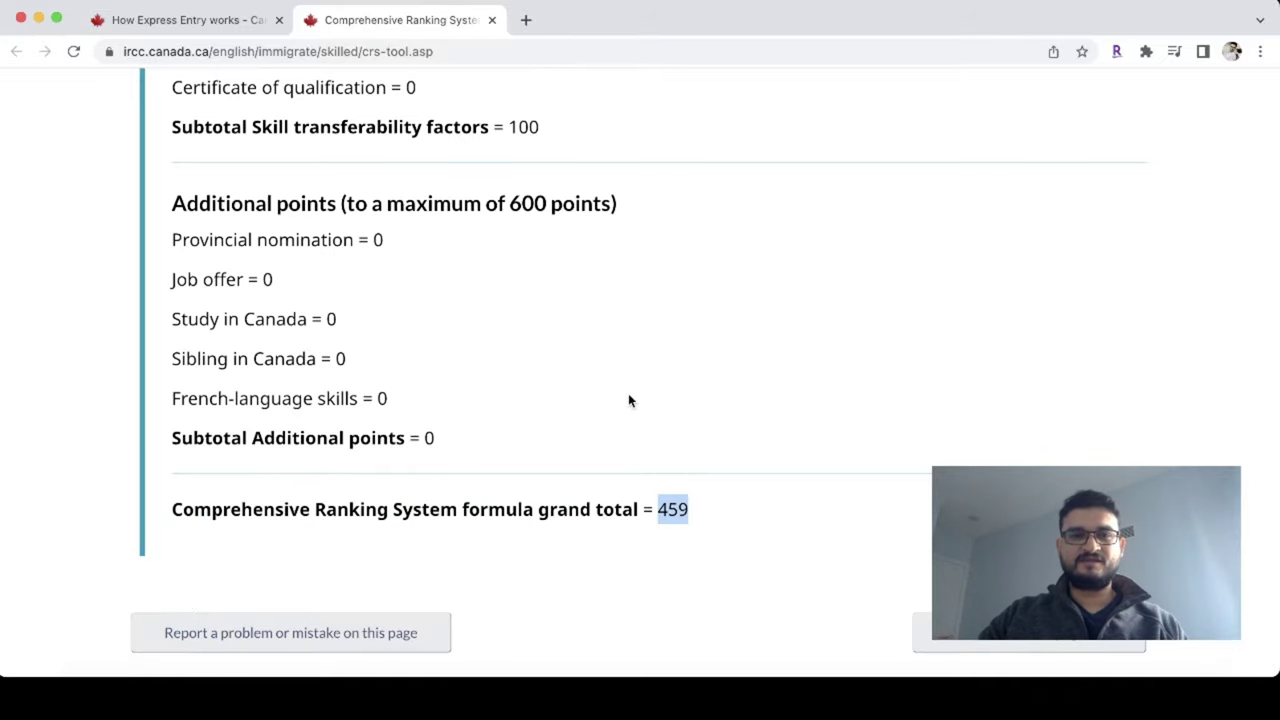
Step: Change the age answer to 34 years of age
{"action": "scroll", "coordinate": [628, 400], "scroll_direction": "up", "scroll_amount": 20}
{"action": "scroll", "coordinate": [628, 393], "scroll_direction": "up", "scroll_amount": 10}
{"action": "scroll", "coordinate": [628, 400], "scroll_direction": "up", "scroll_amount": 10}
{"action": "scroll", "coordinate": [628, 400], "scroll_direction": "up", "scroll_amount": 10}
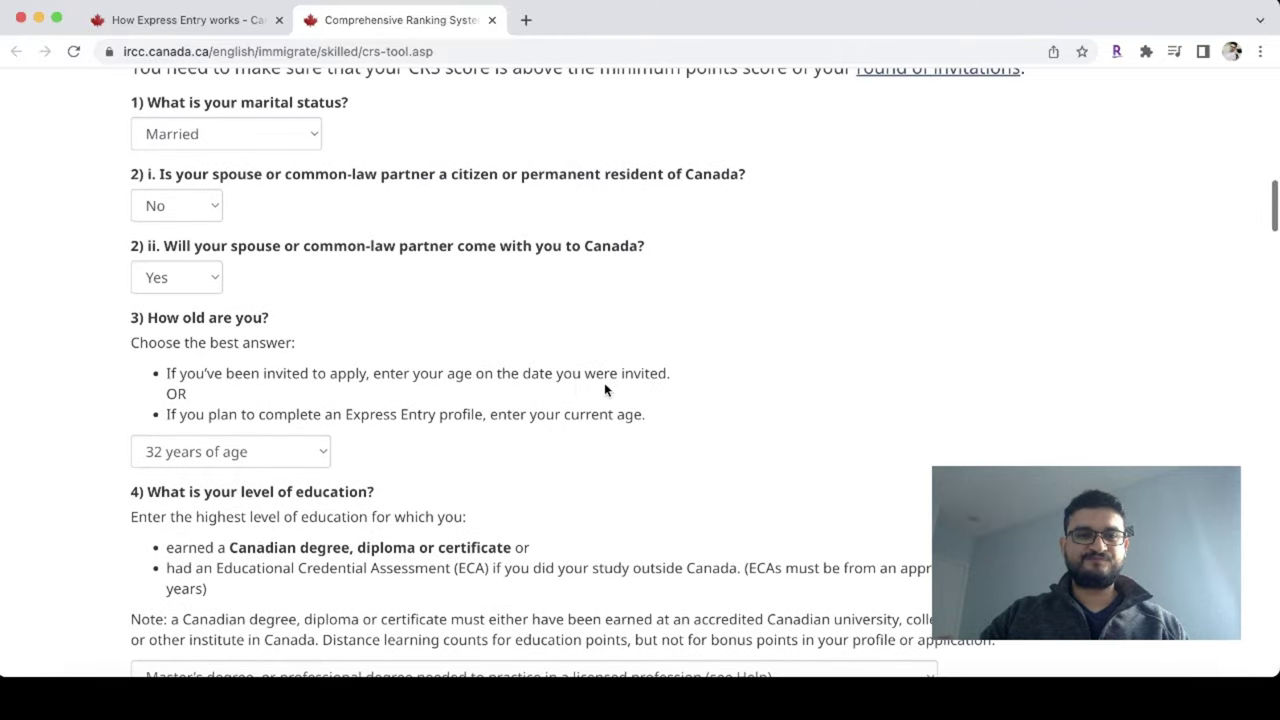
{"action": "left_click", "coordinate": [265, 452]}
{"action": "left_click", "coordinate": [248, 505]}
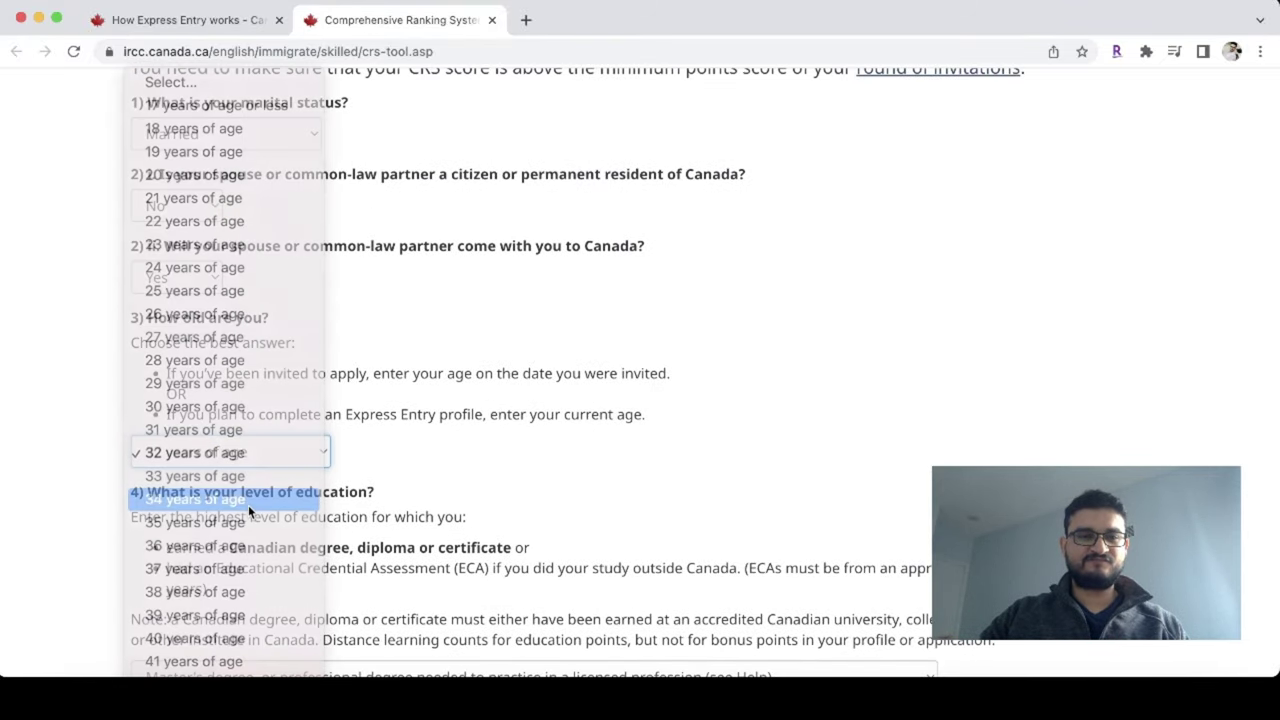
Step: Recalculate the score and highlight the new grand total of 449
{"action": "scroll", "coordinate": [520, 556], "scroll_direction": "down", "scroll_amount": 20}
{"action": "scroll", "coordinate": [520, 558], "scroll_direction": "down", "scroll_amount": 3}
{"action": "scroll", "coordinate": [520, 558], "scroll_direction": "up", "scroll_amount": 4}
{"action": "left_click", "coordinate": [242, 428]}
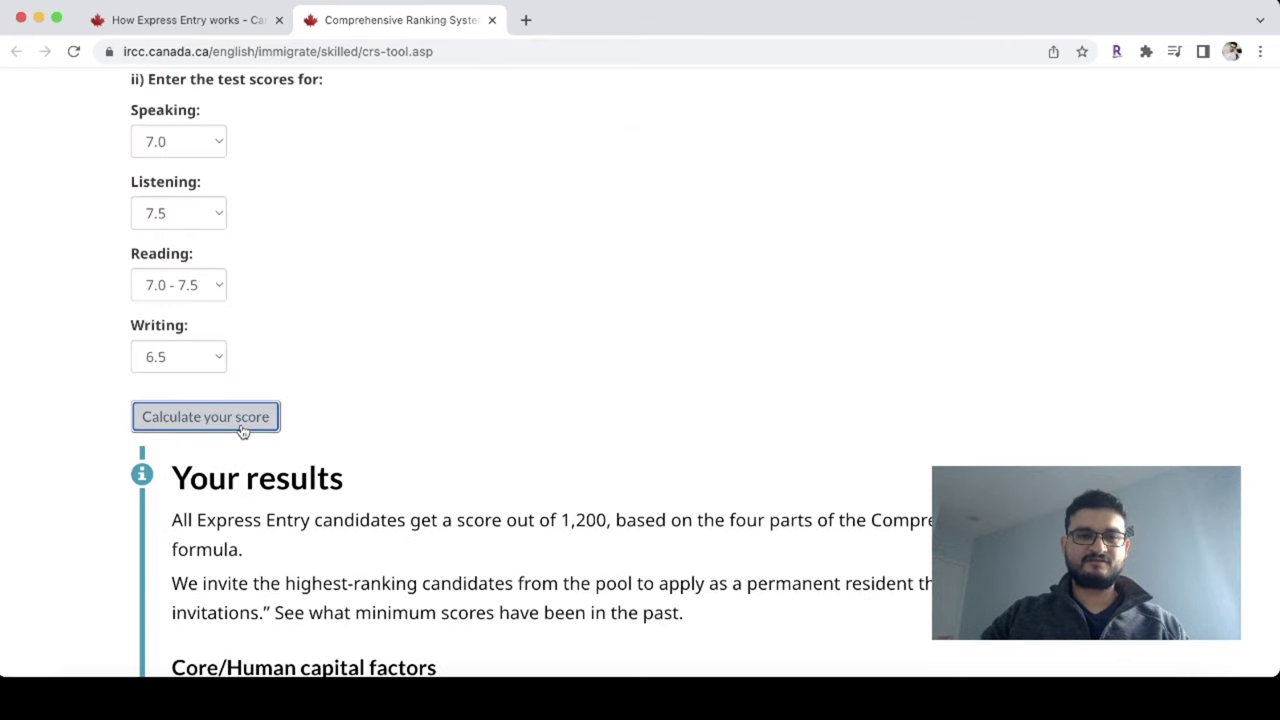
{"action": "scroll", "coordinate": [462, 525], "scroll_direction": "down", "scroll_amount": 15}
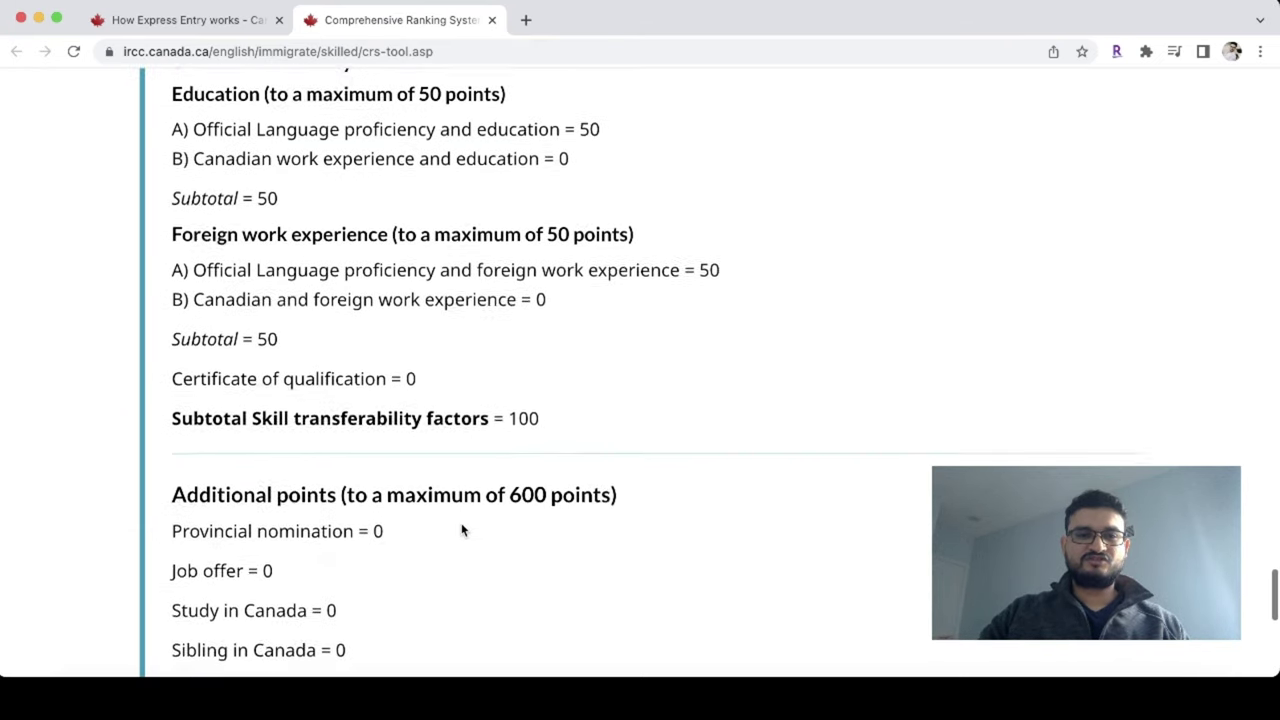
{"action": "scroll", "coordinate": [462, 525], "scroll_direction": "down", "scroll_amount": 1}
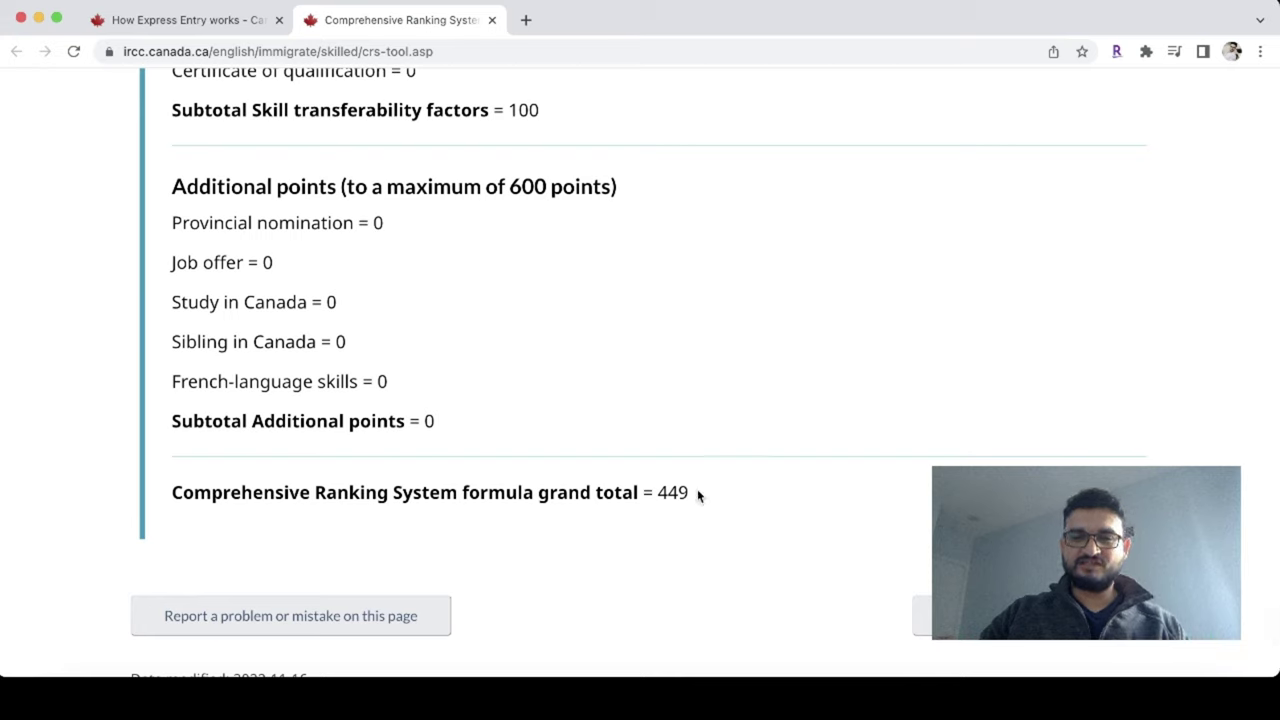
{"action": "left_click_drag", "start_coordinate": [698, 495], "coordinate": [658, 492]}
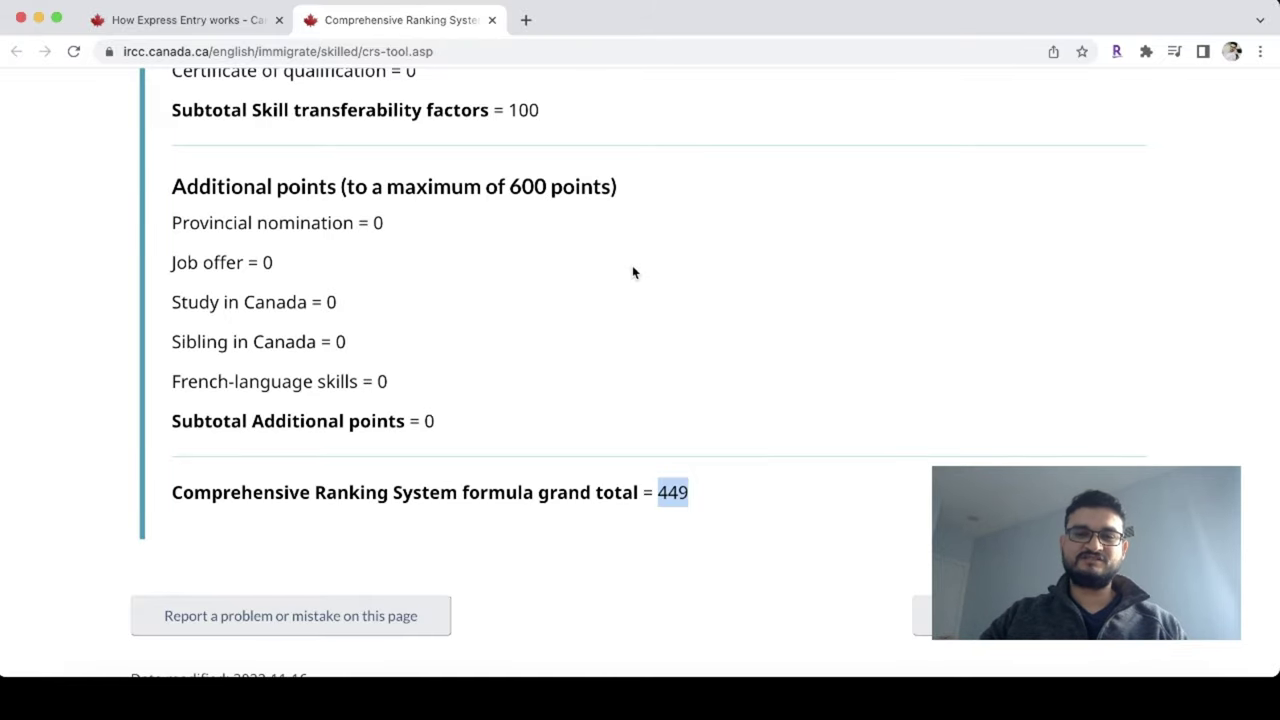
{"action": "scroll", "coordinate": [632, 271], "scroll_direction": "up", "scroll_amount": 20}
{"action": "scroll", "coordinate": [632, 271], "scroll_direction": "up", "scroll_amount": 10}
{"action": "scroll", "coordinate": [632, 271], "scroll_direction": "down", "scroll_amount": 20}
{"action": "scroll", "coordinate": [632, 271], "scroll_direction": "up", "scroll_amount": 4}
{"action": "scroll", "coordinate": [632, 271], "scroll_direction": "down", "scroll_amount": 20}
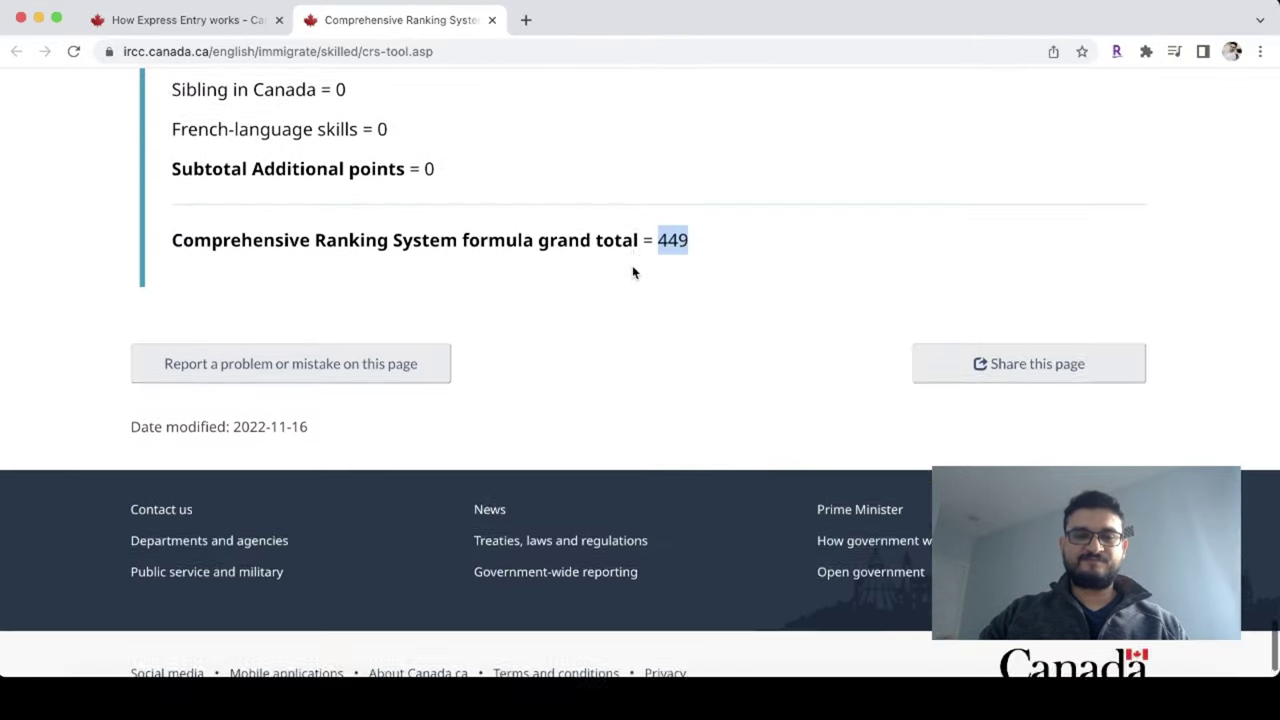
{"action": "scroll", "coordinate": [632, 265], "scroll_direction": "down", "scroll_amount": 2}
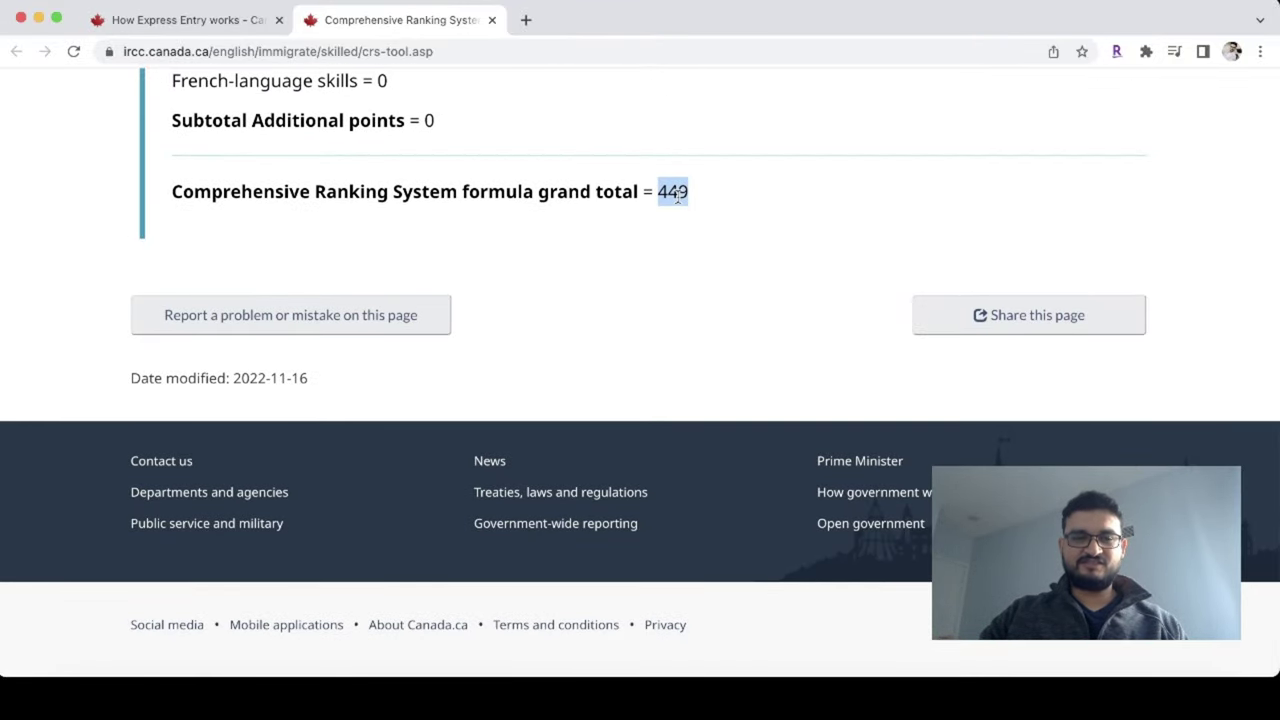
{"action": "left_click", "coordinate": [714, 203]}
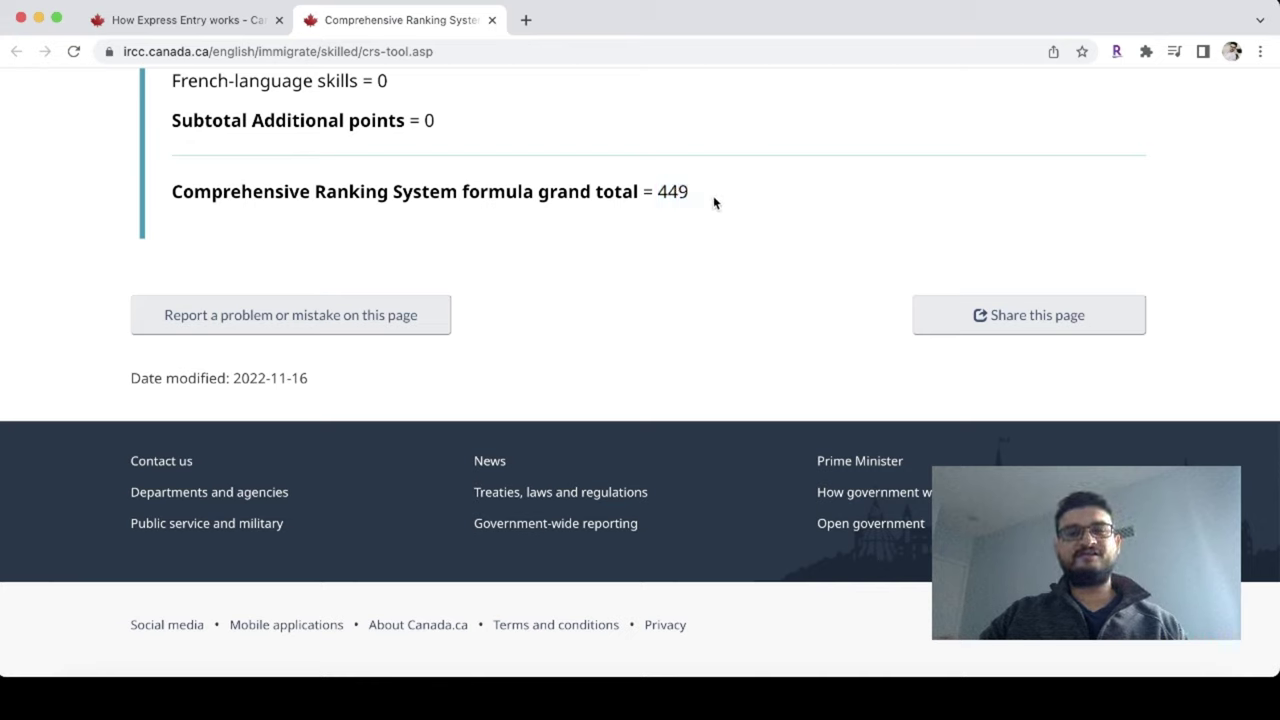